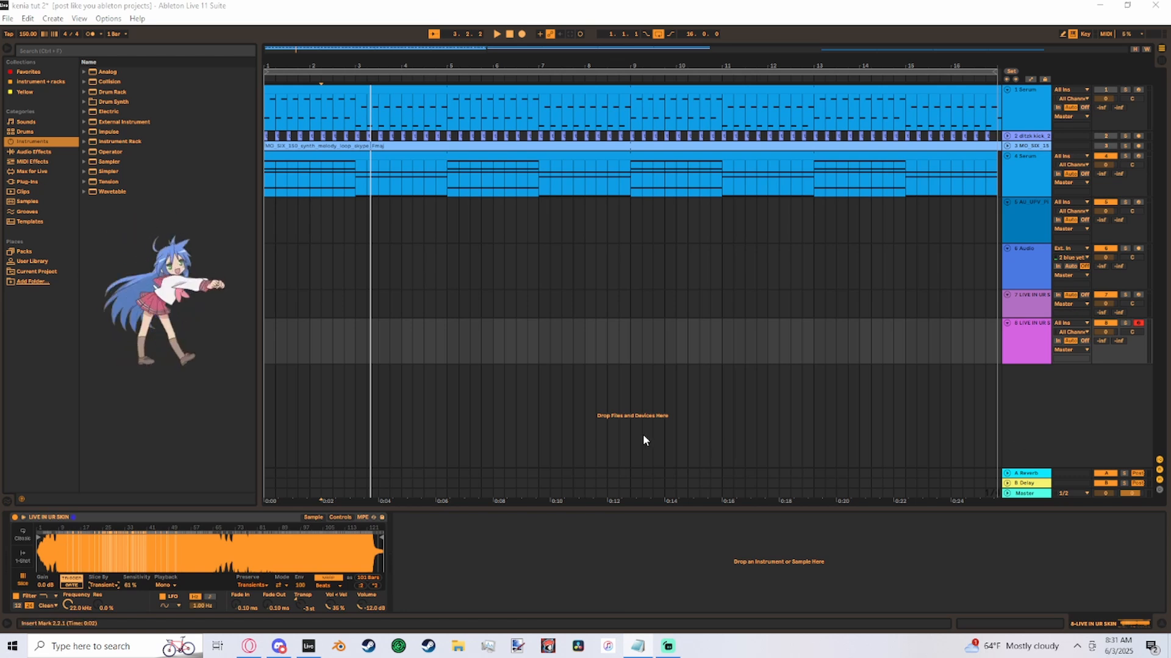
- Add Simpler on a new MIDI track and select a one-beat region of the LIVE IN UR SKIN sample just after bar 5
left_click(904, 341)
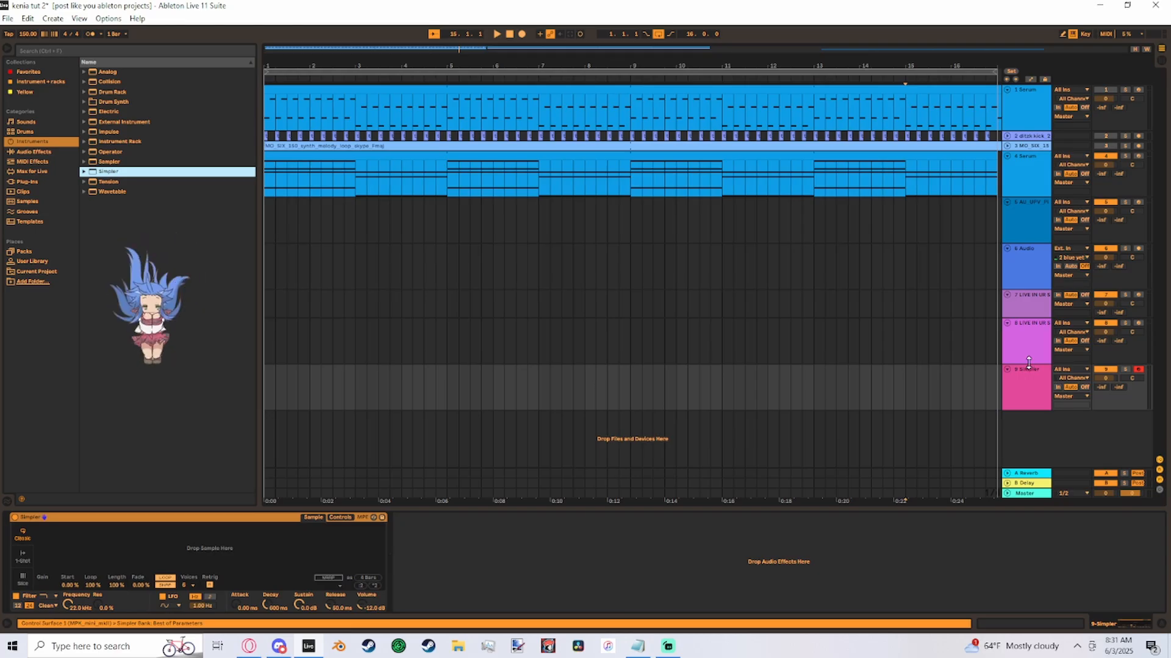
left_click_drag(1028, 363, 1030, 305)
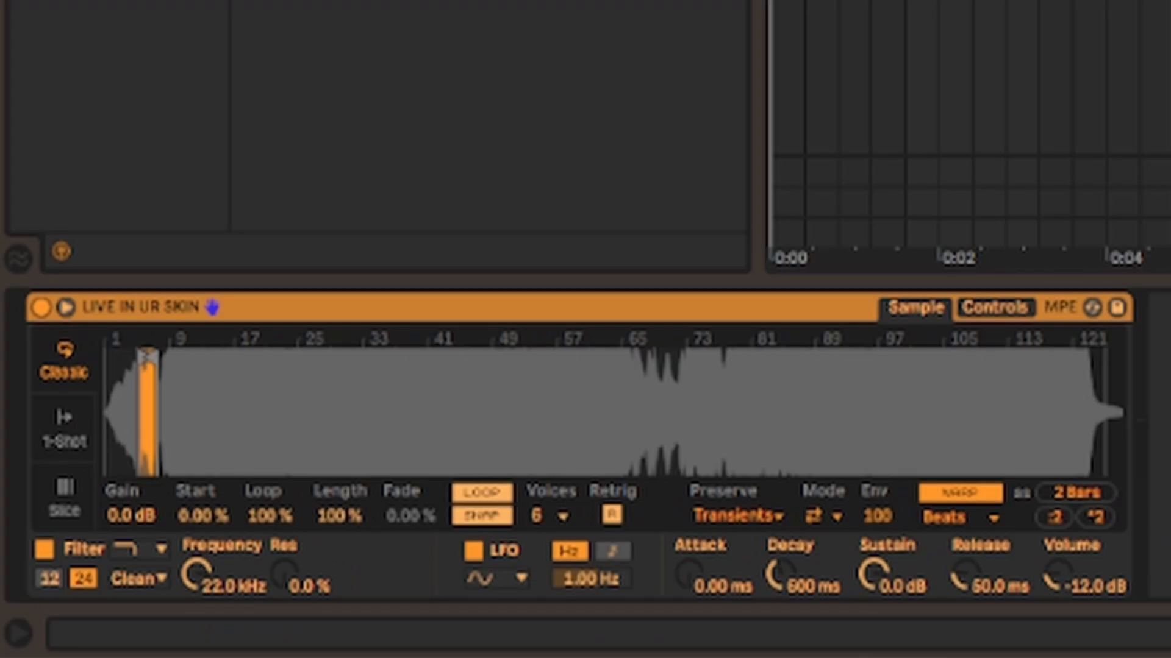
left_click_drag(225, 418, 1050, 400)
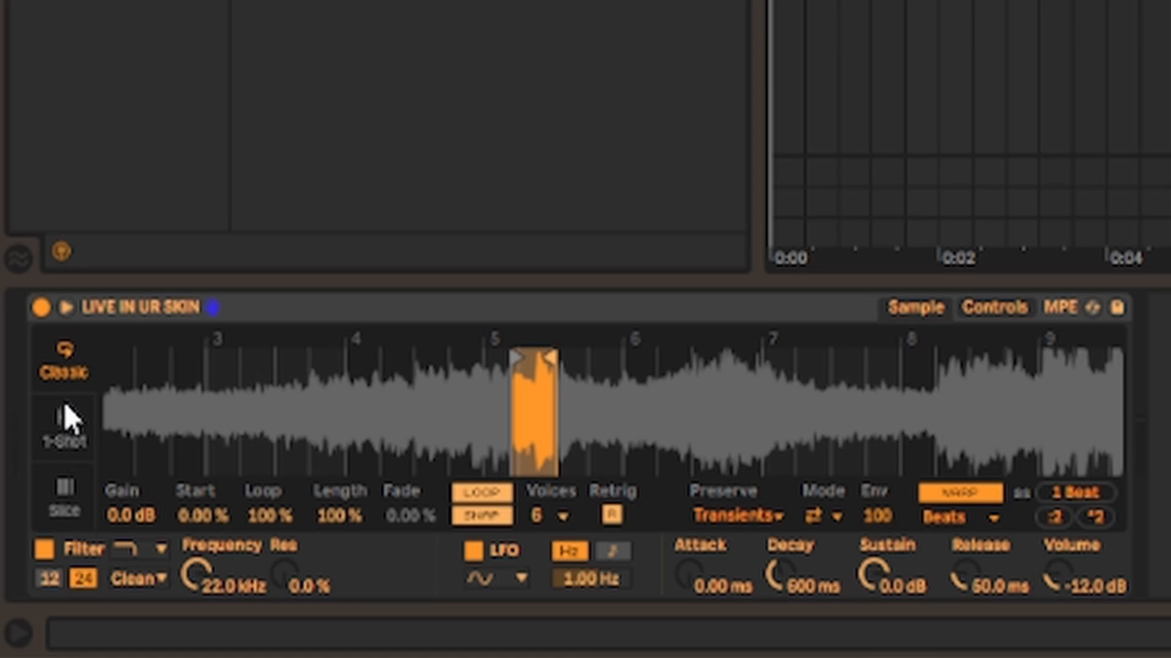
- Switch Simpler to 1-Shot mode, extend the sample region to 8 bars and audition it
left_click(59, 462)
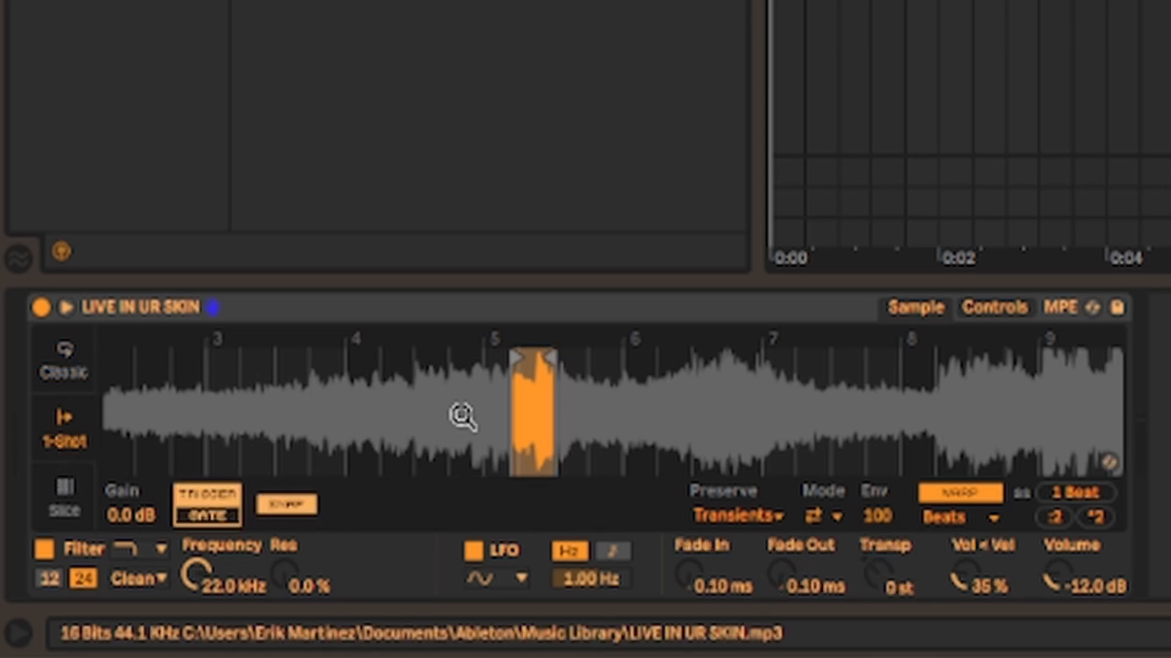
mouse_move(552, 358)
left_mouse_down()
mouse_move(690, 397)
mouse_move(1123, 439)
left_mouse_up()
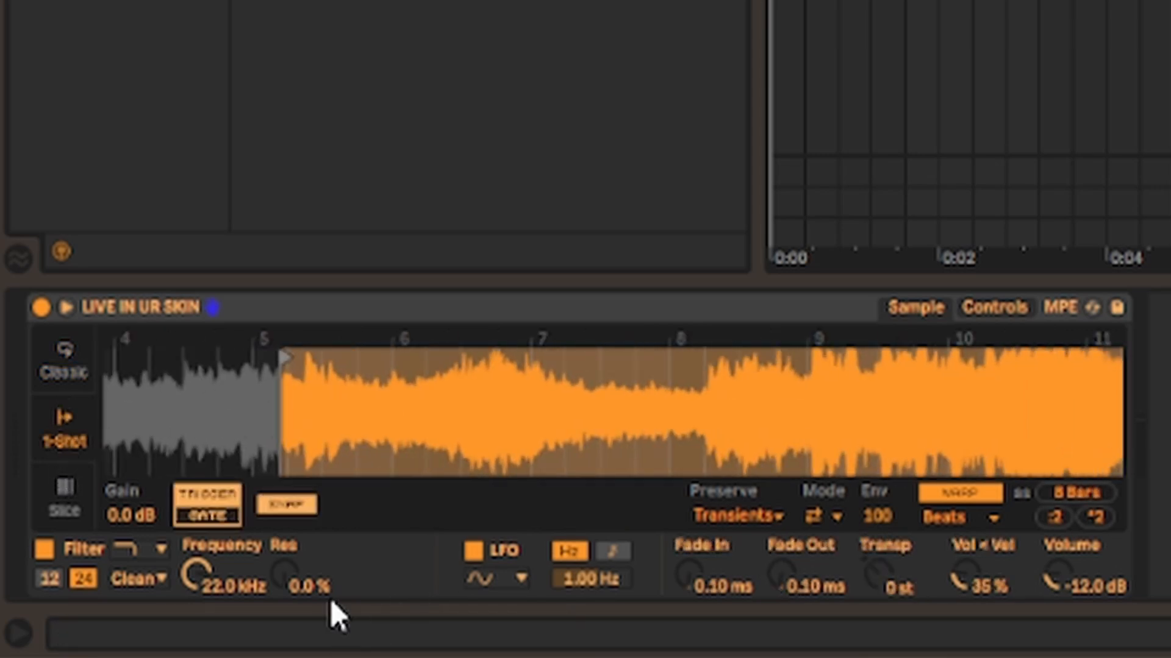
key("a")
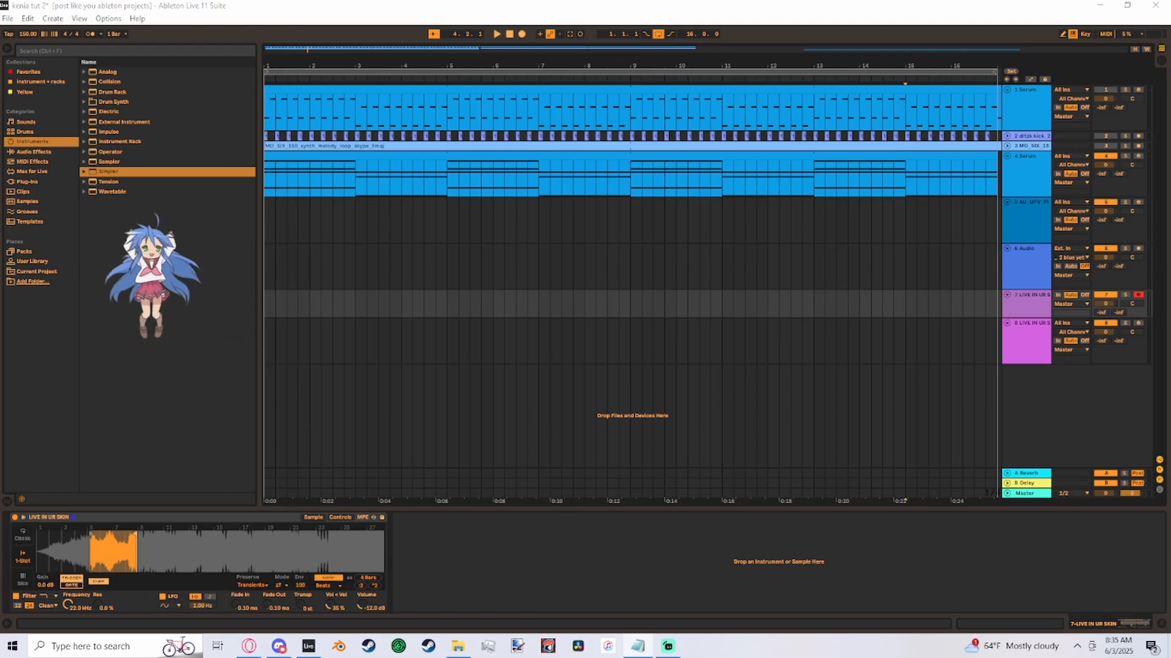
- Try slicing the sample on the magenta LIVE IN UR SKIN track by Beat with a 1/4 division
left_click(1037, 345)
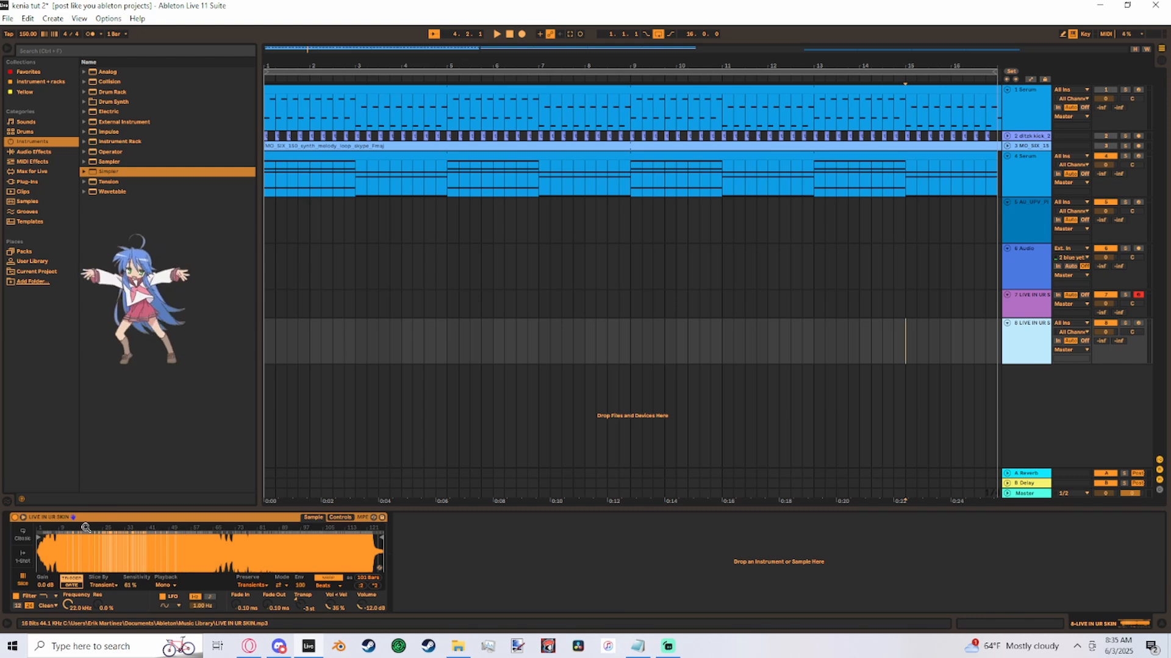
left_click(105, 586)
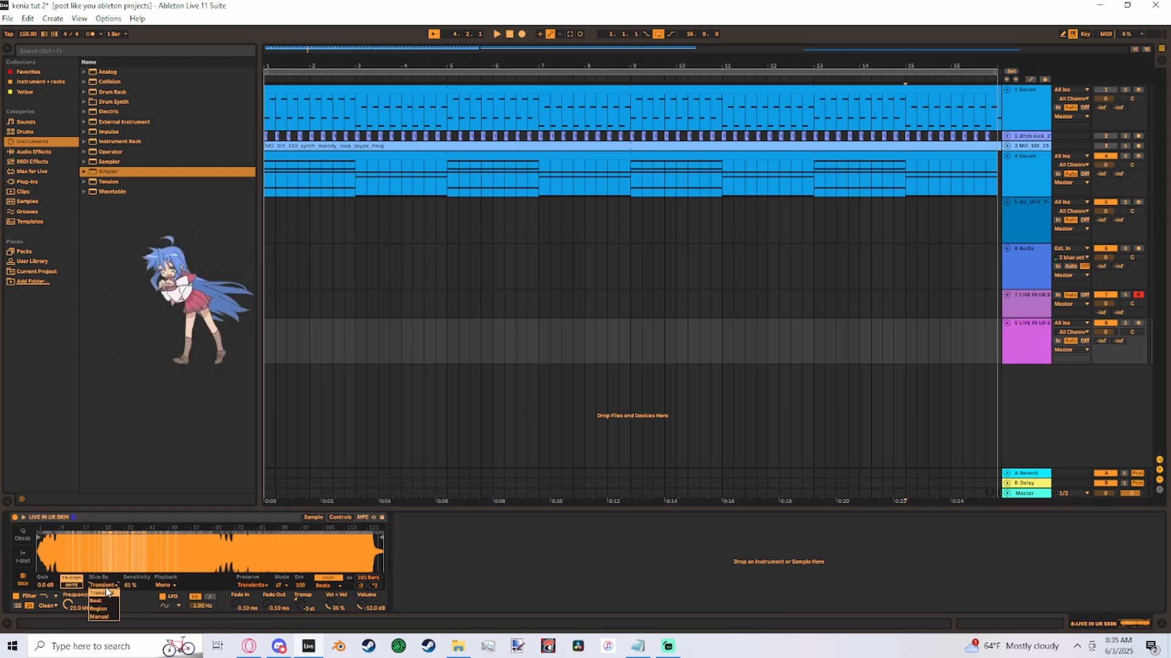
left_click(103, 601)
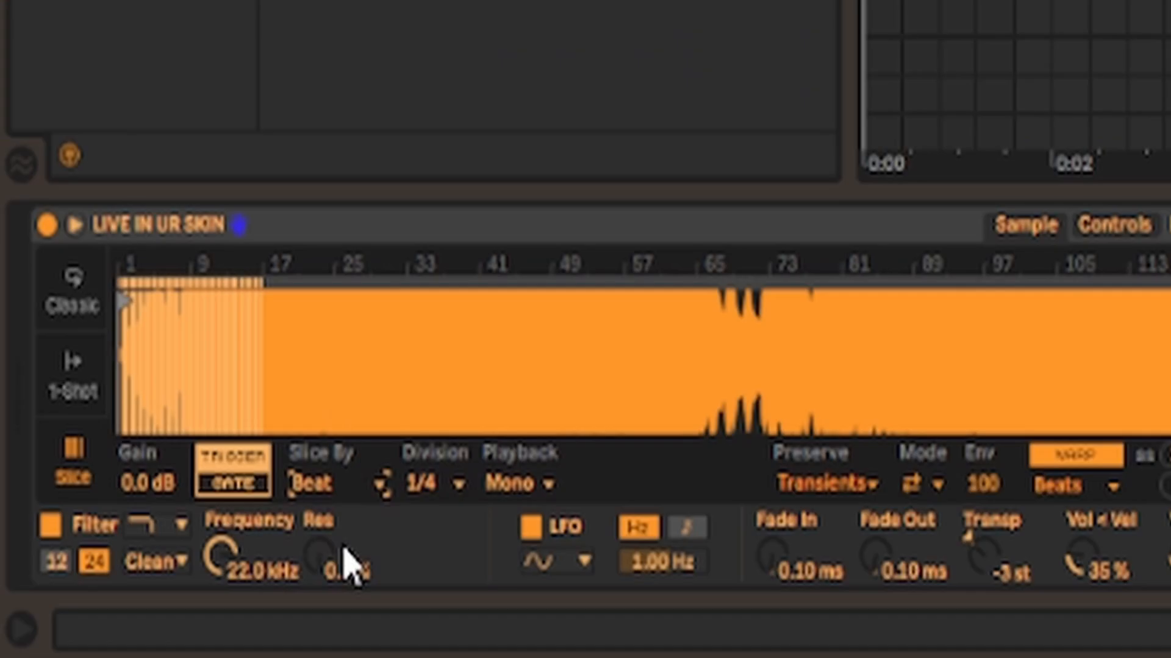
left_click(318, 482)
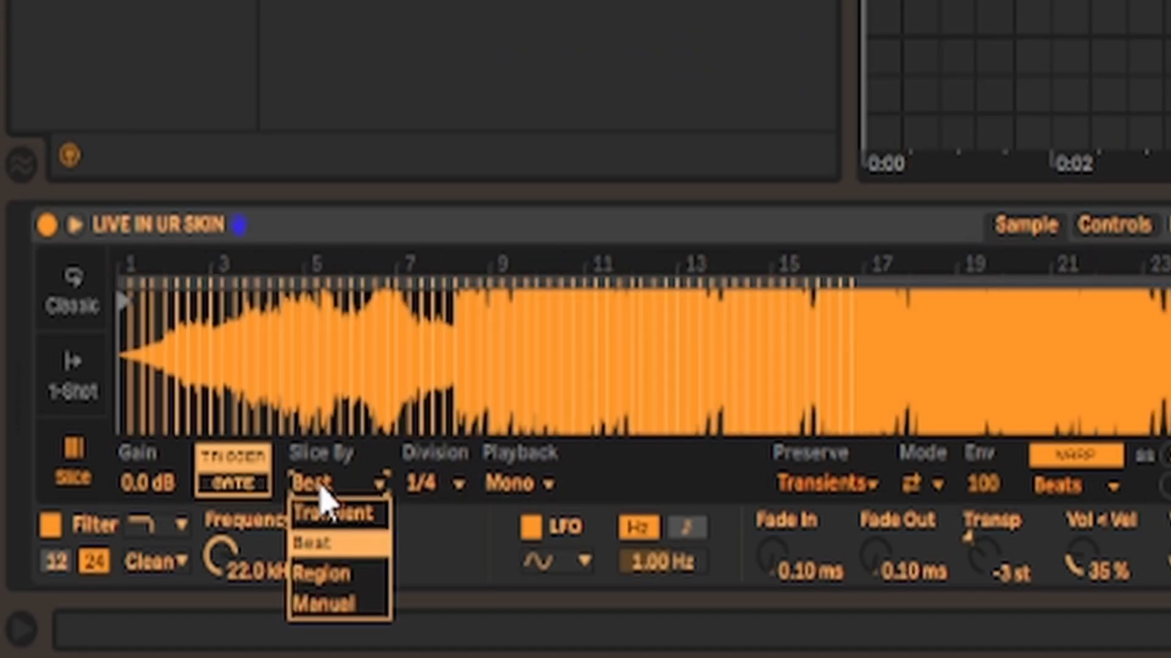
left_click(311, 482)
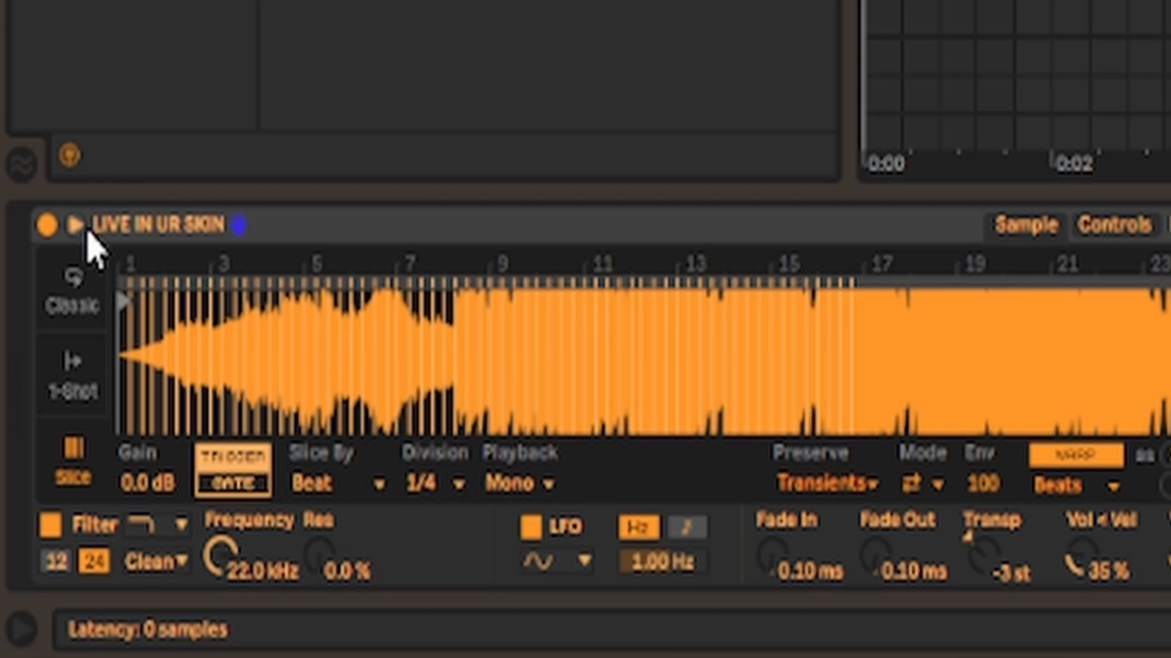
- Expand the Simpler waveform view and try slicing the sample by Region with 2 regions
left_click(78, 226)
left_click(484, 382)
left_click(453, 463)
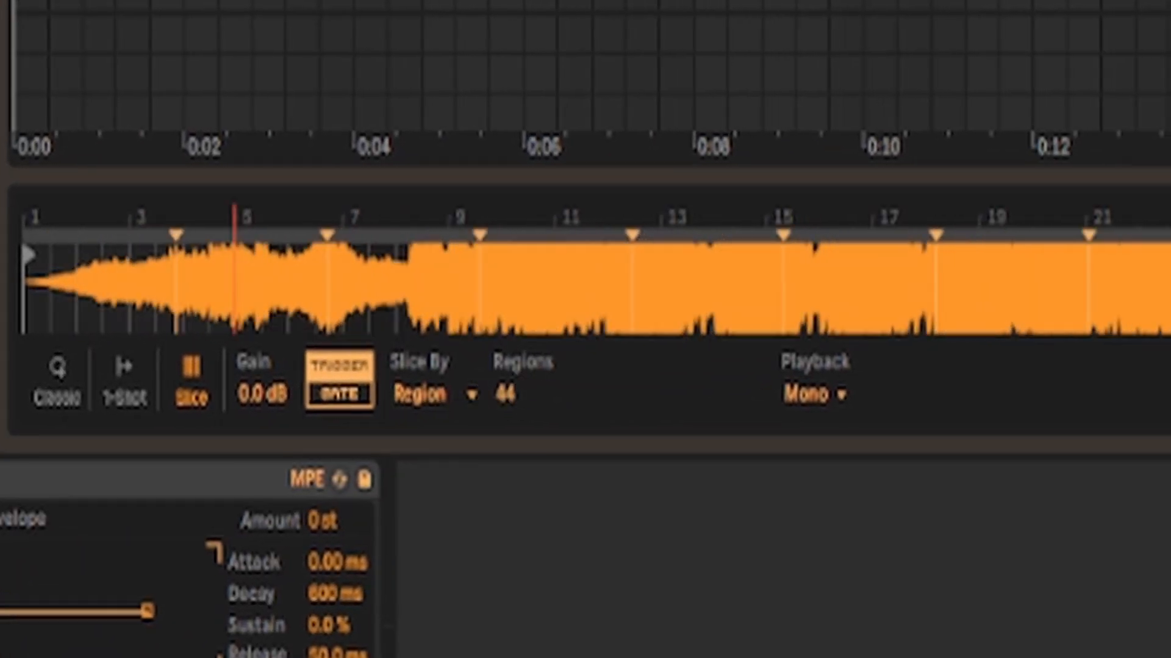
left_click_drag(234, 282, 235, 232)
left_click_drag(527, 394, 528, 496)
- Try Manual slicing on the sample, and return the slicing mode to Transient
left_click(359, 398)
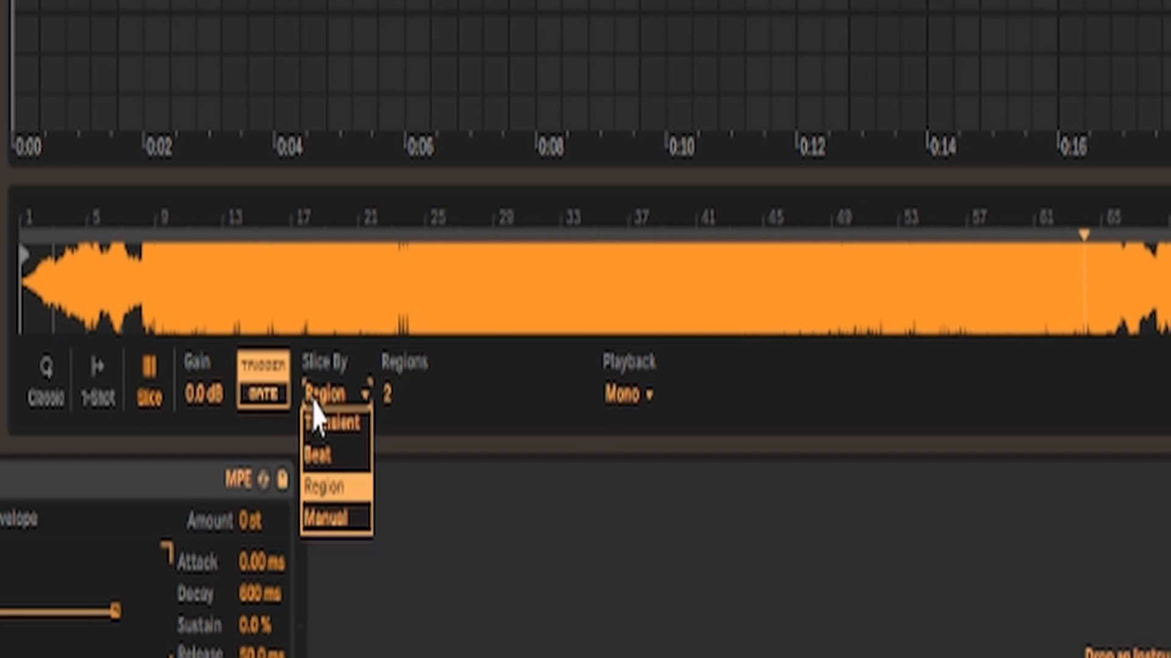
left_click(326, 518)
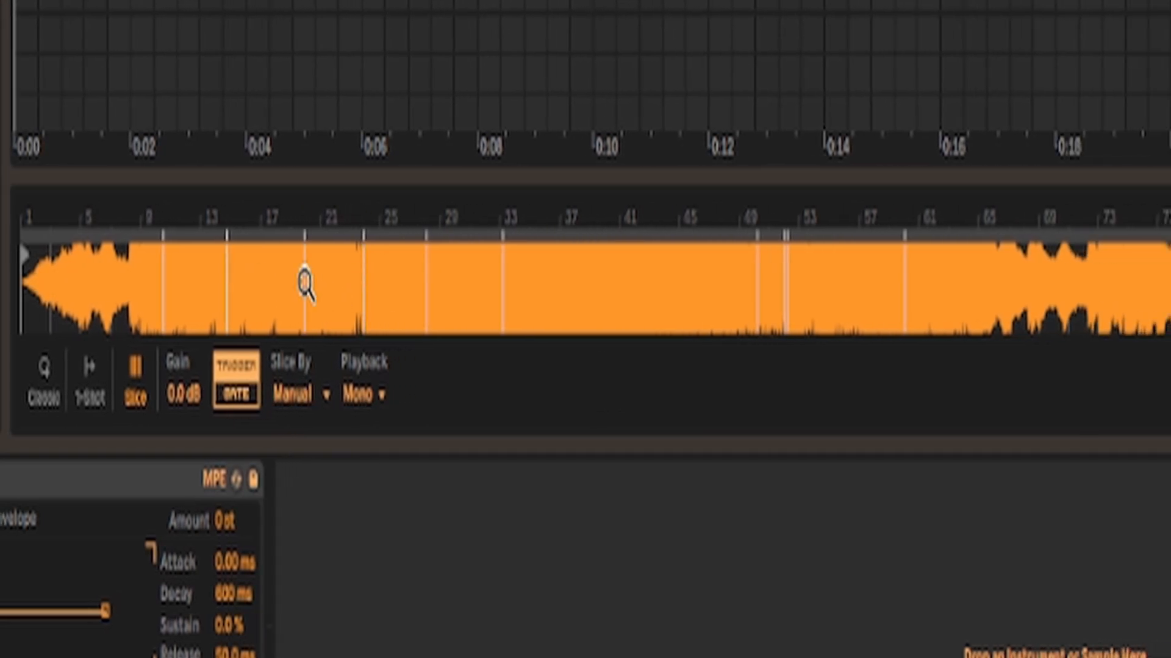
left_click(294, 394)
left_click(314, 418)
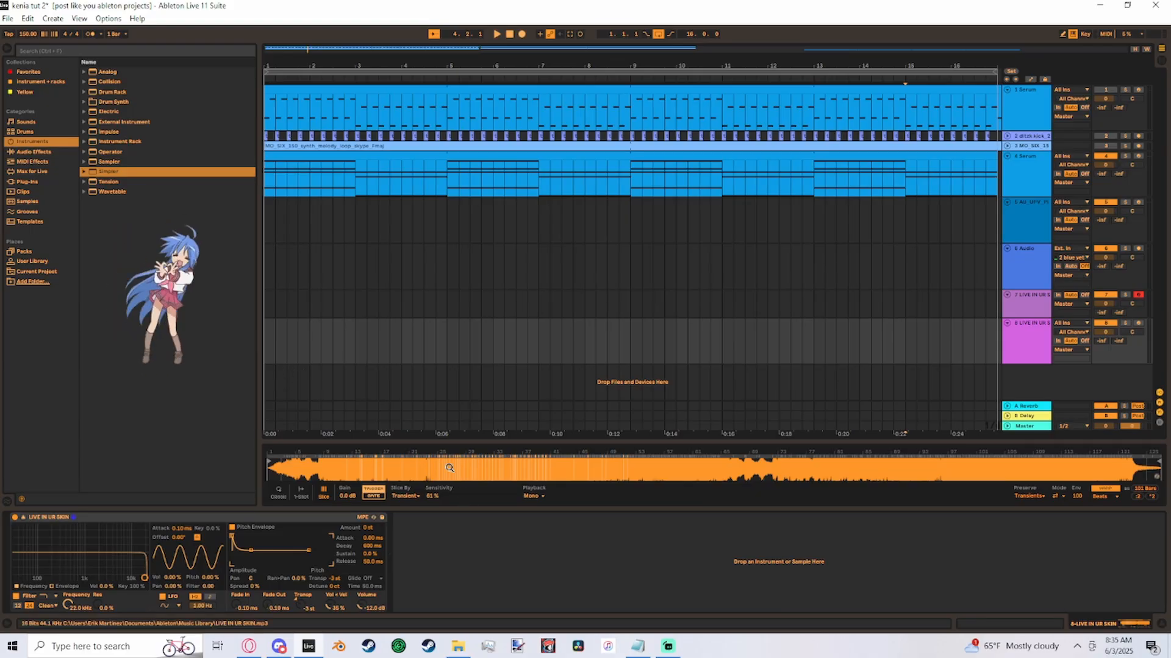
- Create a MIDI clip at the start of the magenta LIVE IN UR SKIN track and lower the track's volume
double_click(266, 353)
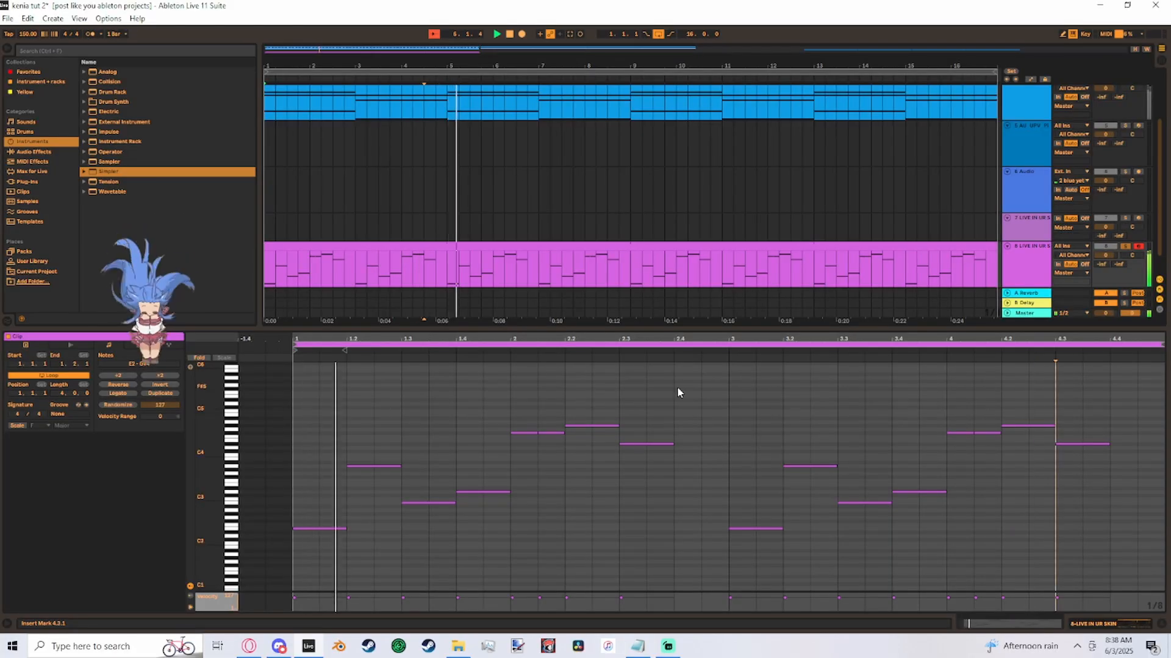
left_click(576, 247)
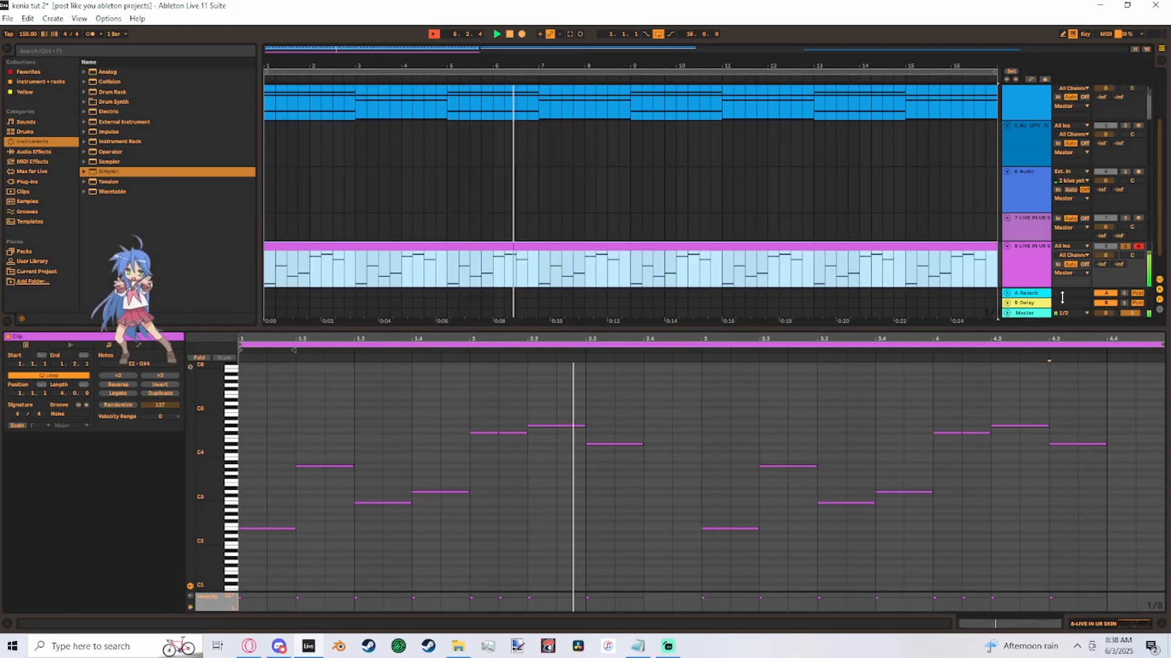
left_click(1071, 283)
left_click_drag(1107, 255, 1107, 315)
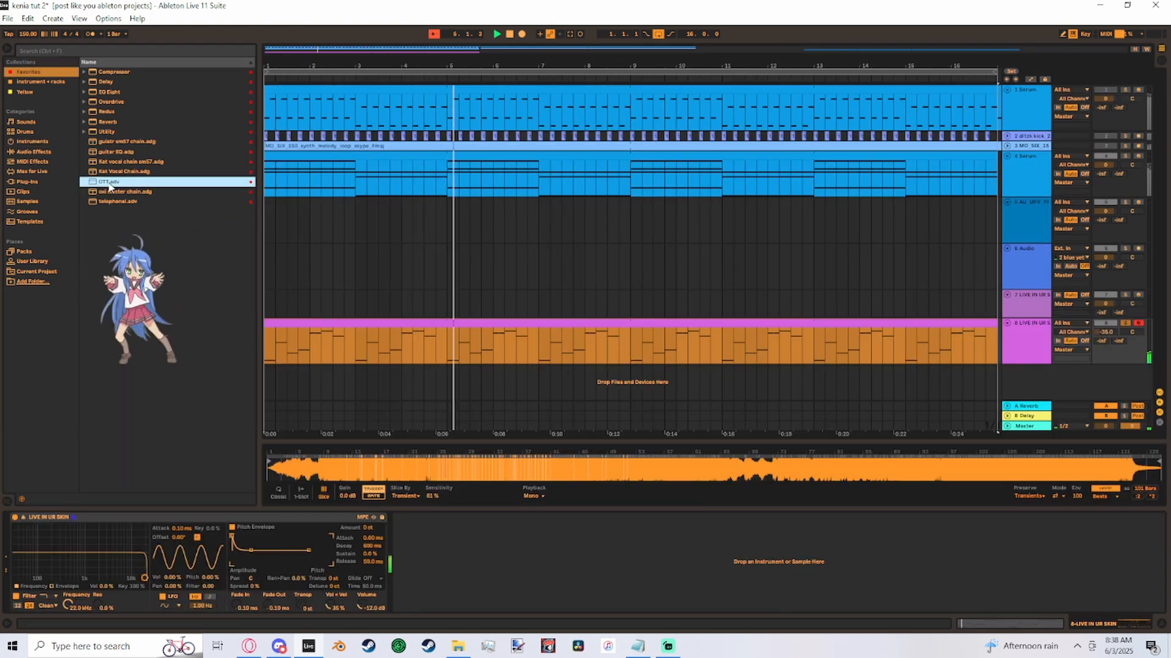
- Add Reverb with Reflect 2.9 dB, Diffuse 5.5 dB and Dry/Wet 29 %, and place OTT after it
left_click(110, 123)
left_click_drag(113, 130, 620, 567)
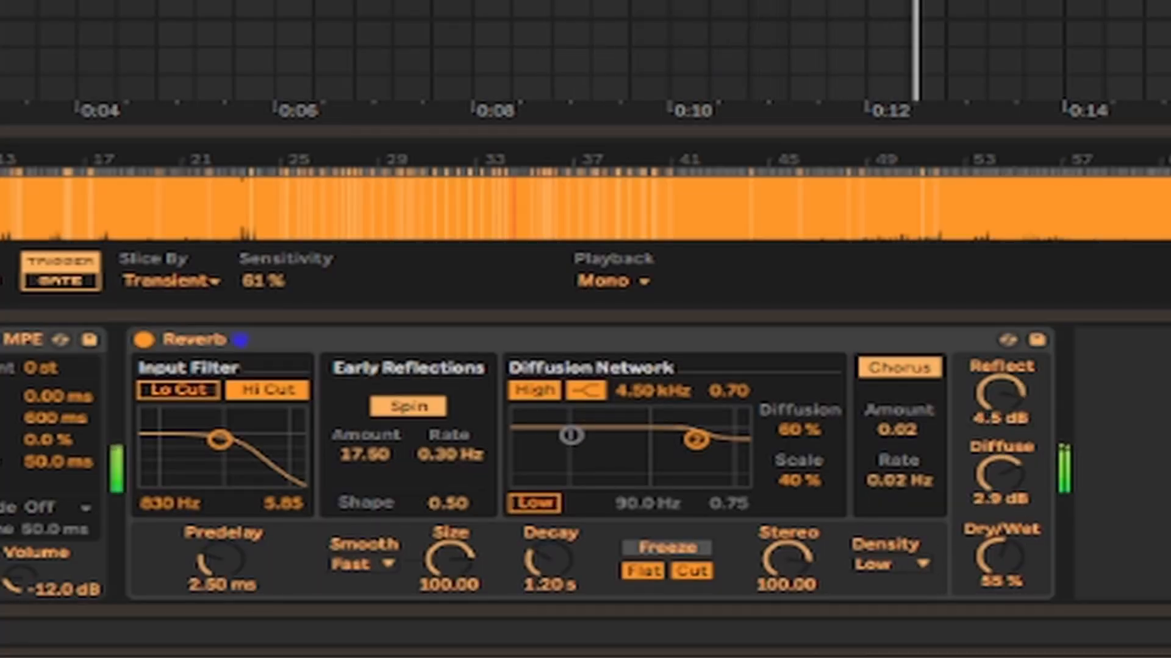
left_click_drag(0, 329, 1159, 454)
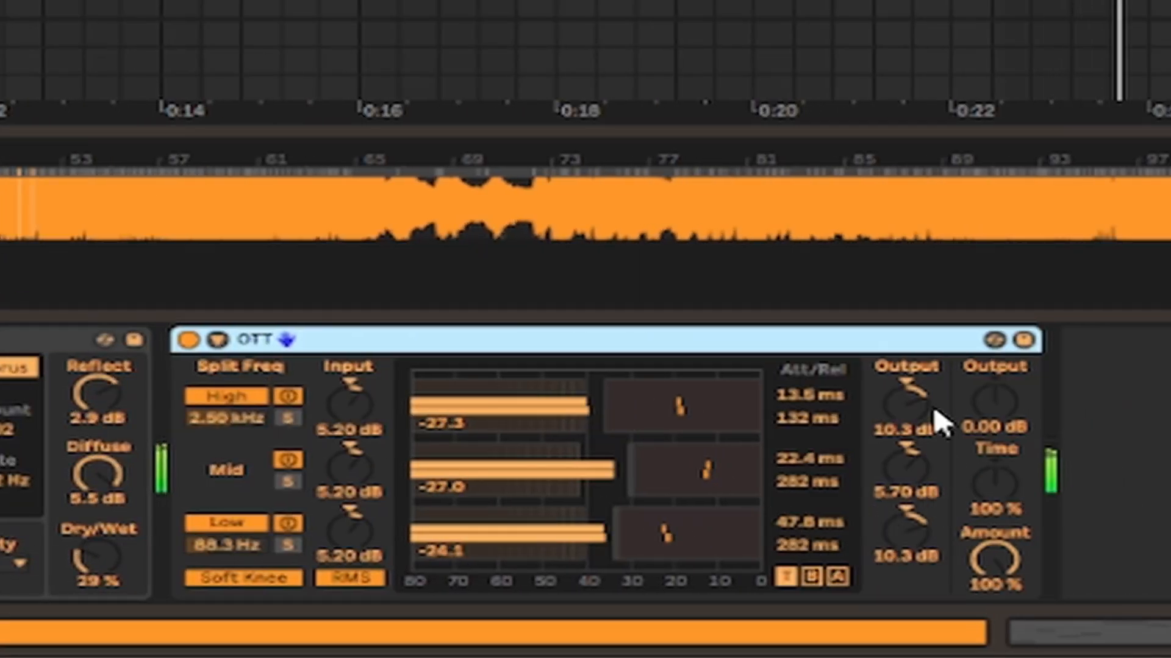
- Set the OTT outputs to 13.3 dB High, 12.2 dB Mid and -5.10 dB Low, with Time at 363 %
left_click_drag(939, 421, 939, 403)
left_click_drag(925, 488, 925, 464)
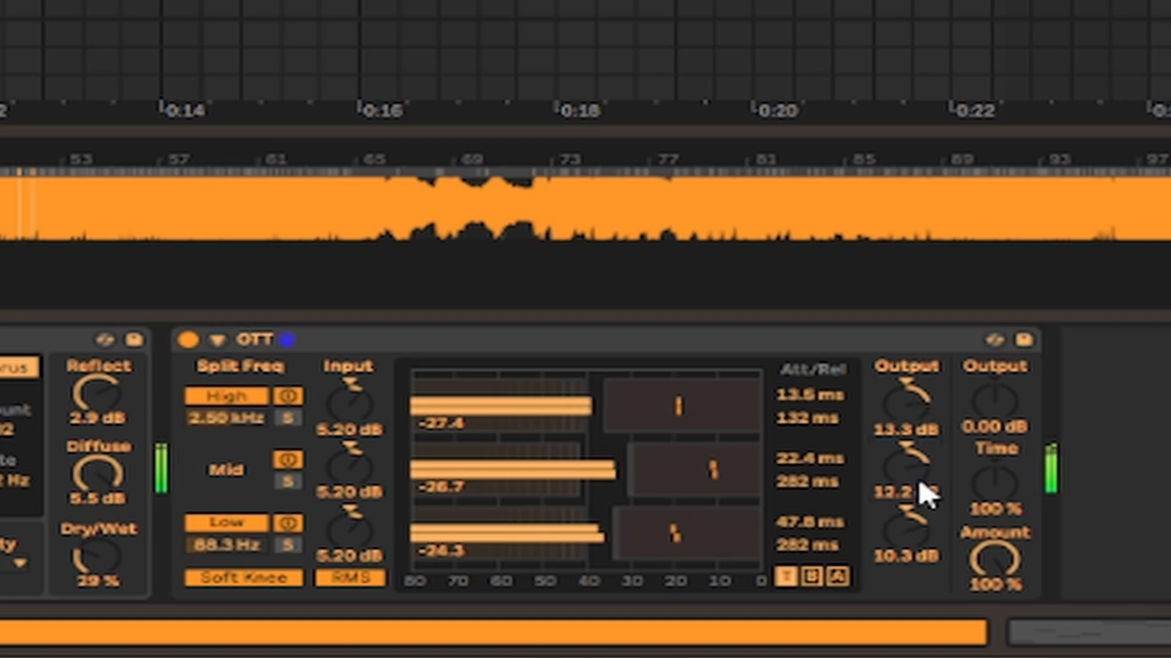
left_click_drag(920, 552, 920, 576)
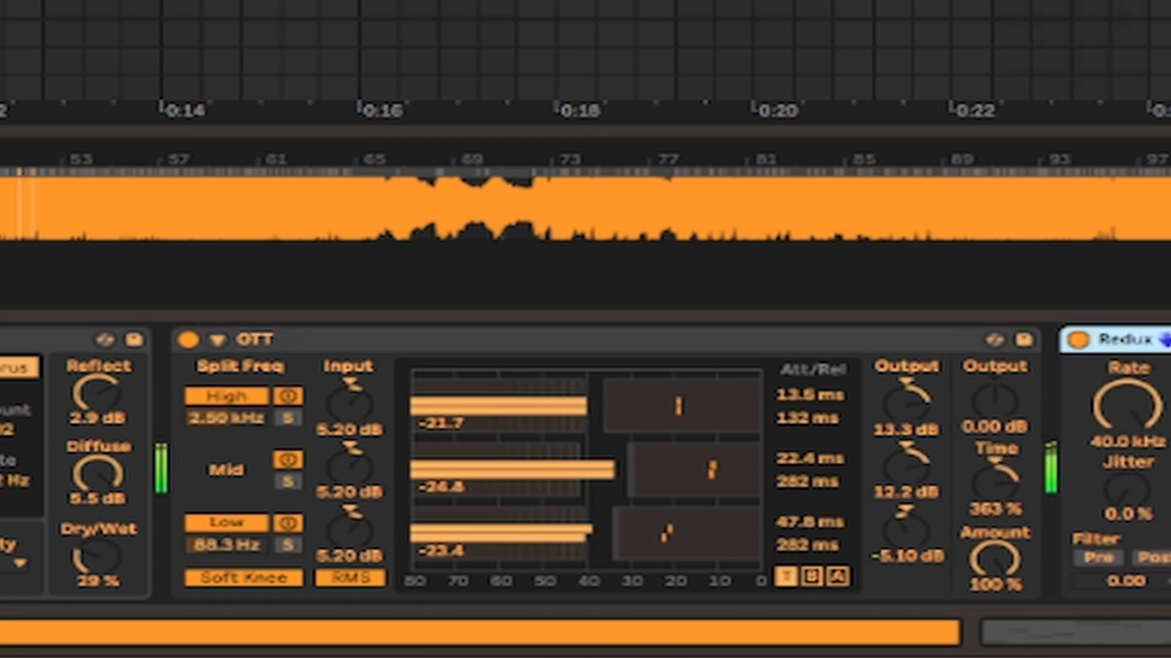
left_click_drag(1127, 407, 1126, 444)
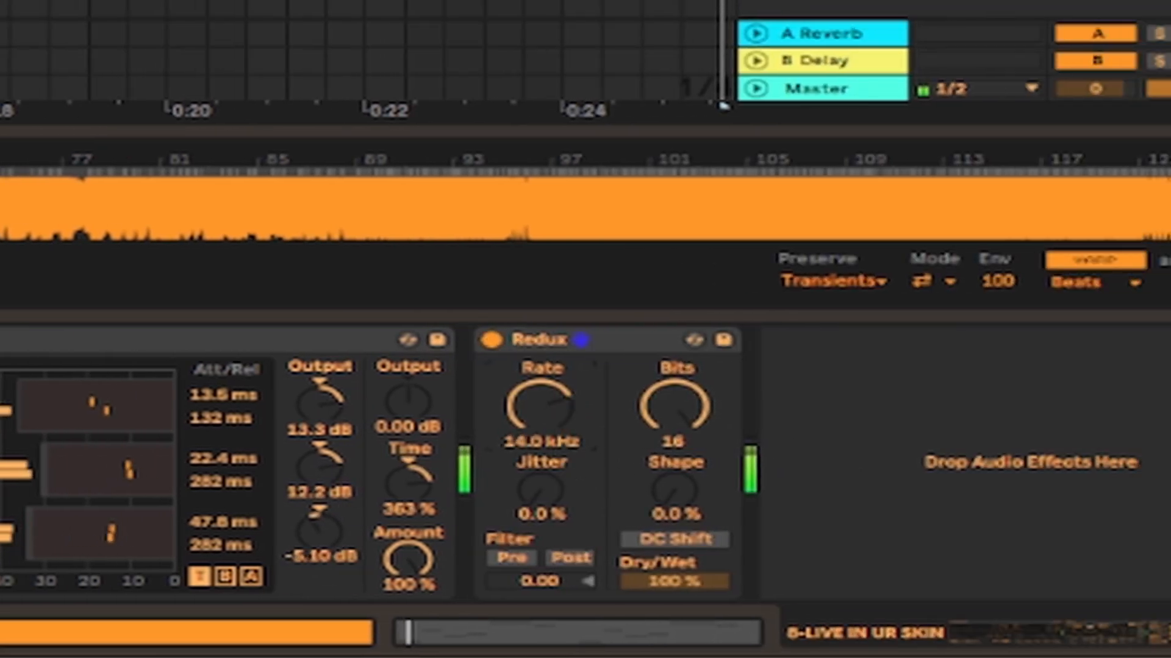
- Set the Redux sample rate to 21.3 kHz
mouse_move(540, 407)
left_mouse_down()
mouse_move(540, 396)
mouse_move(567, 434)
left_mouse_up()
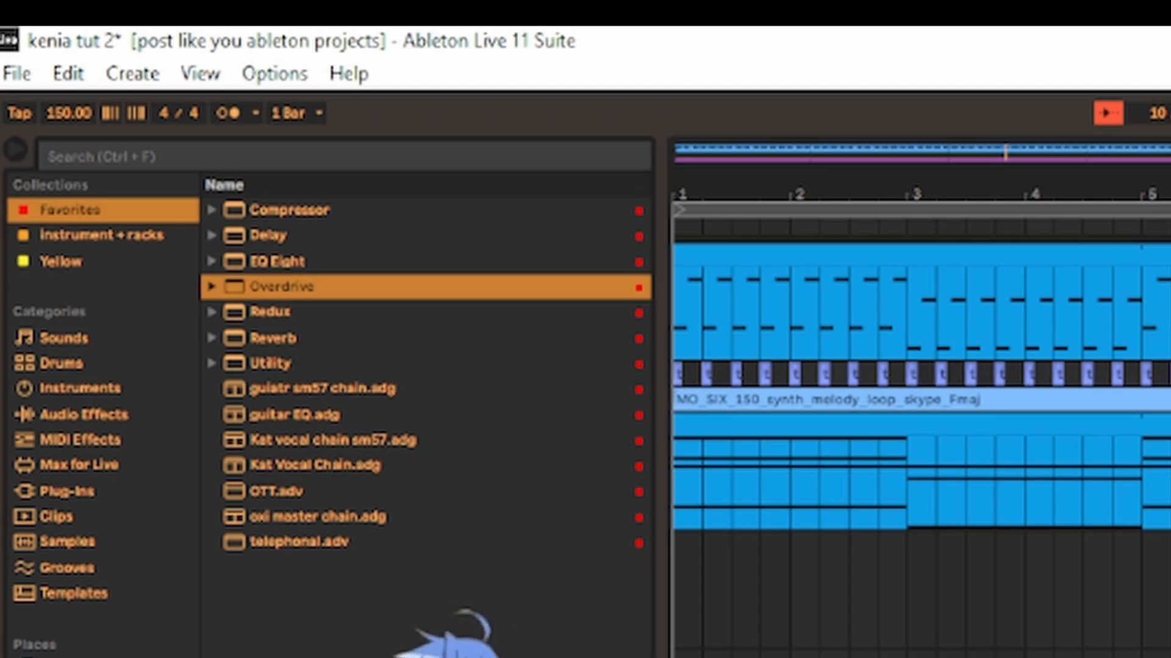
- Try the project tempo at 194 BPM and at 97 BPM
left_click_drag(68, 120, 69, 61)
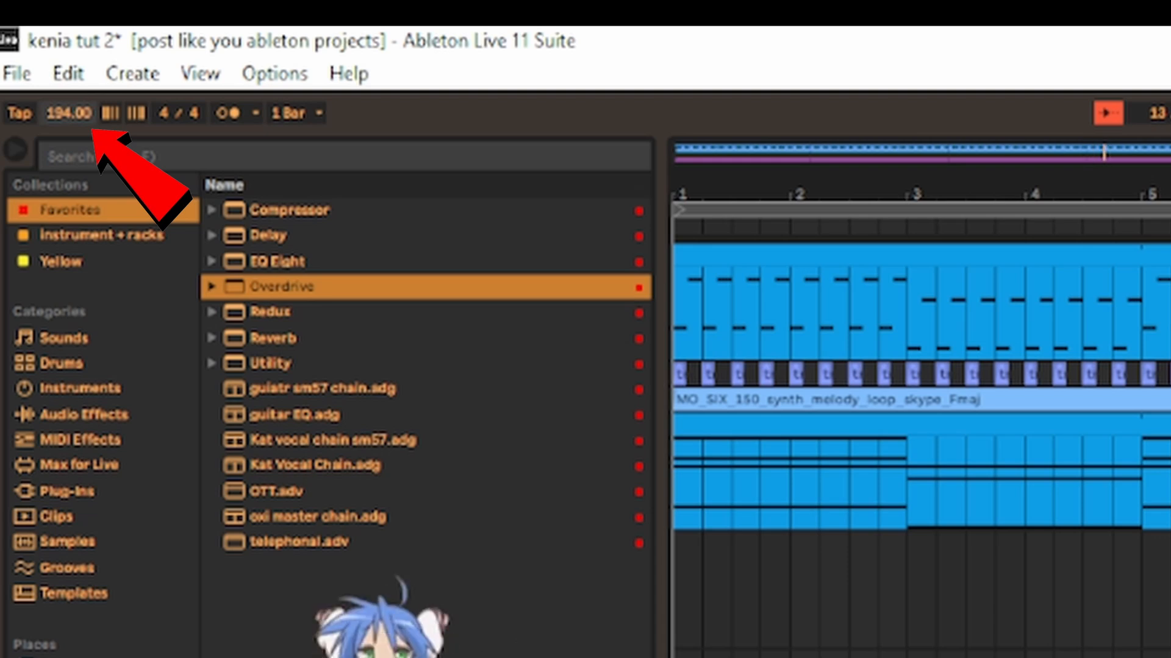
left_click_drag(93, 106, 94, 234)
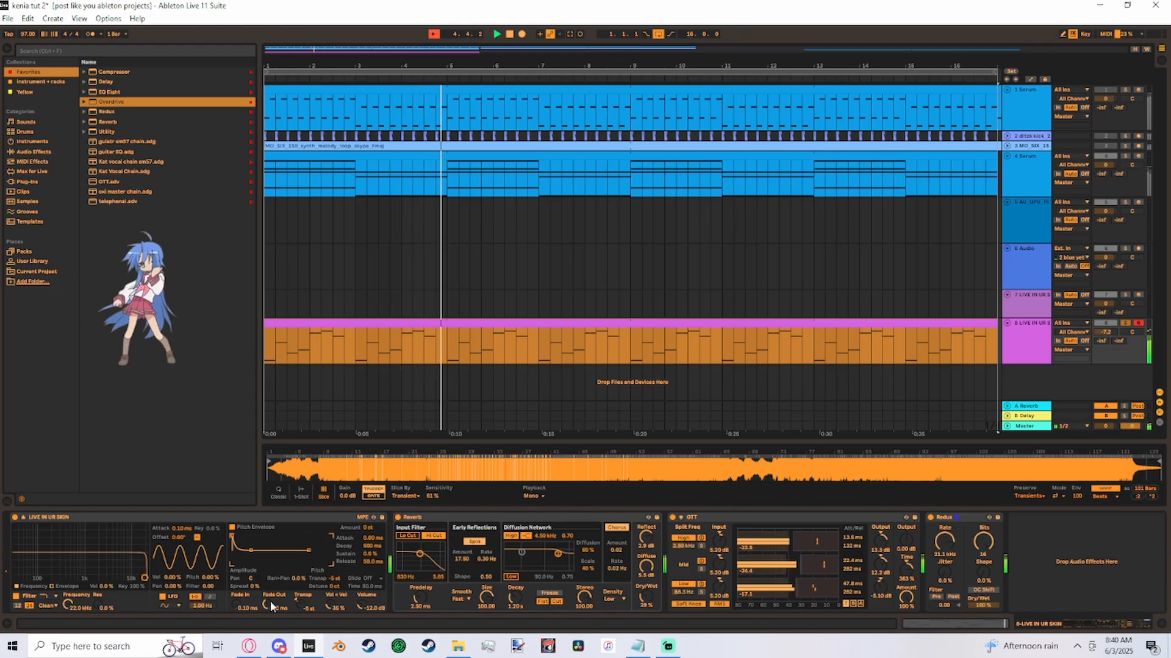
- Lengthen the Simpler's Fade Out and raise the LIVE IN UR SKIN track's volume to about -4.2 dB
left_click_drag(268, 603, 268, 596)
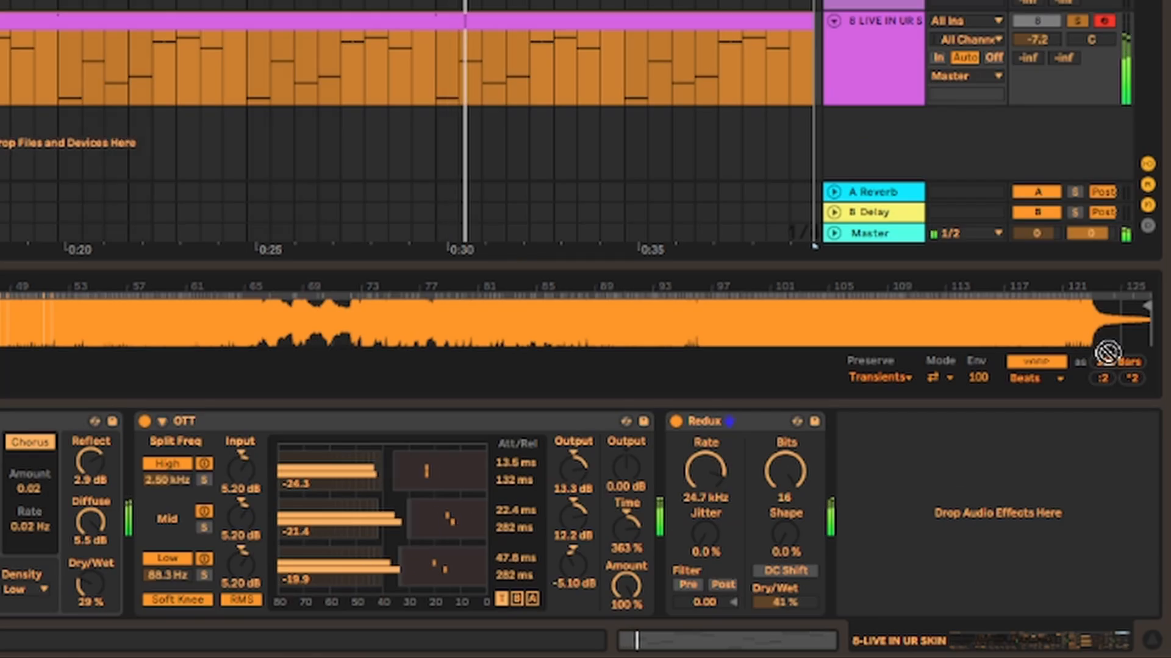
left_click_drag(1107, 352, 1005, 489)
left_click(1116, 476)
left_click(1121, 524)
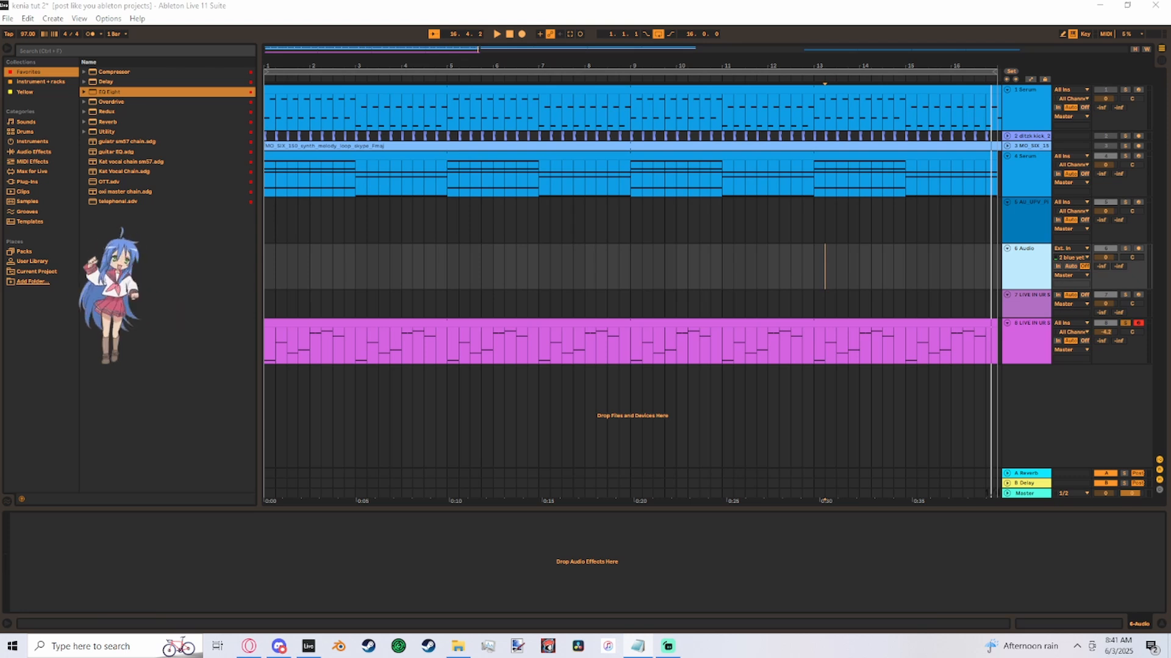
- Play the project with the second Serum track soloed instead of LIVE IN UR SKIN, and lower the Master volume to -22 dB
left_click(1123, 323)
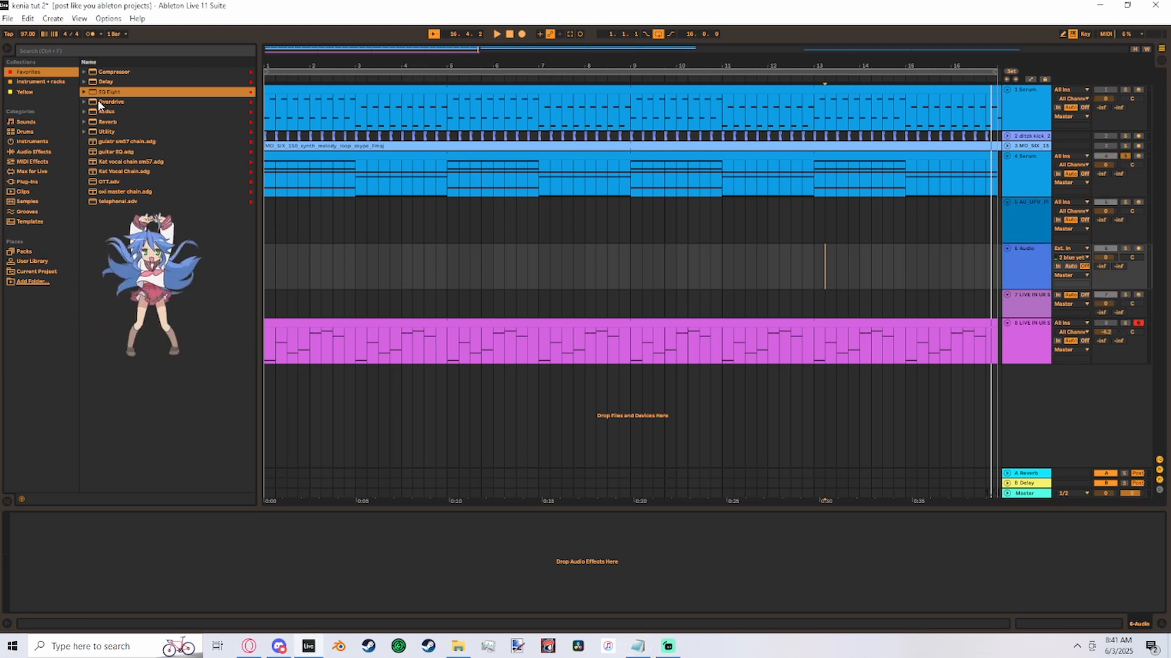
left_click(274, 220)
key("space")
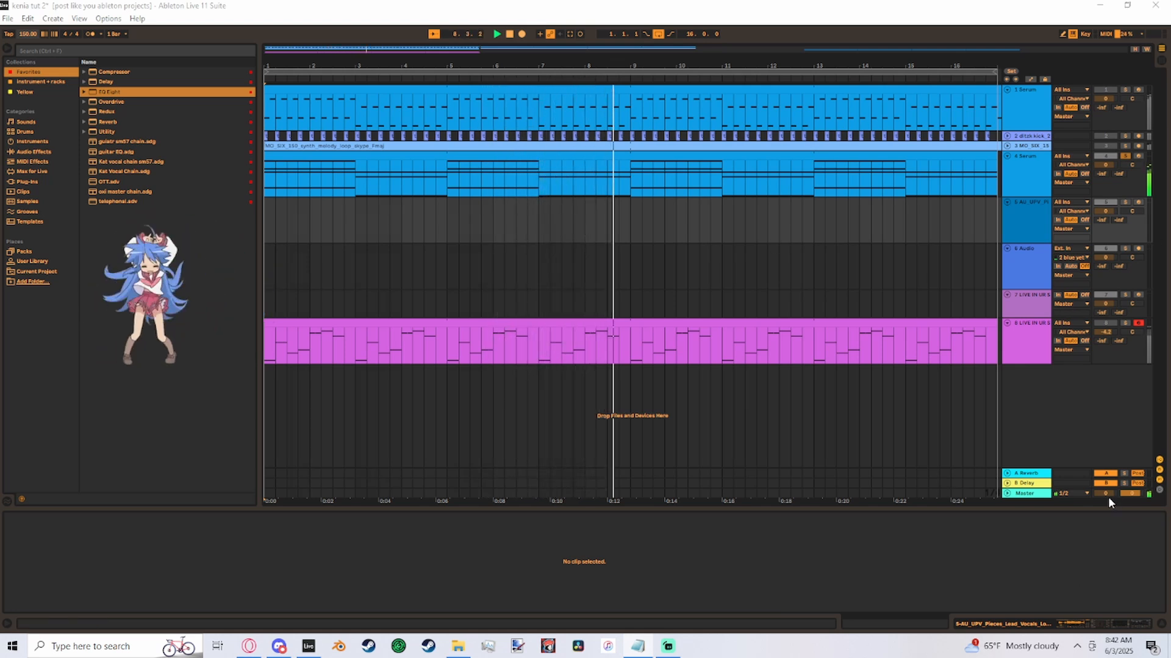
mouse_move(1106, 494)
left_mouse_down()
mouse_move(1106, 570)
mouse_move(1107, 495)
left_mouse_up()
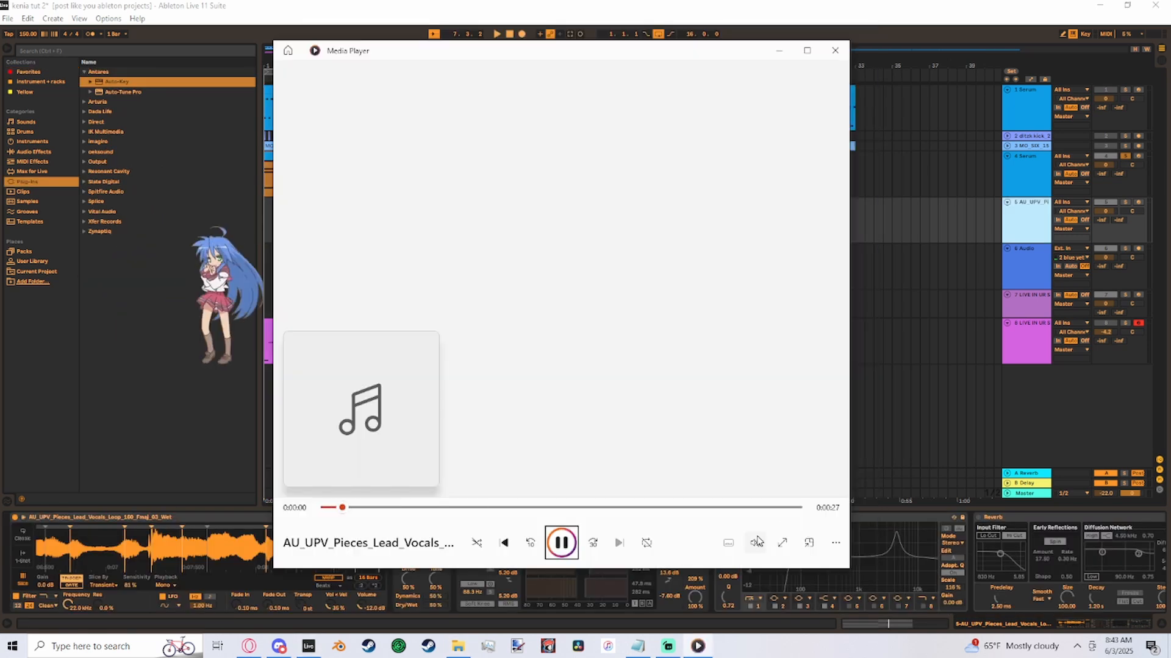
- Listen to the AU_UPV_Pieces_Lead_Vocals loop in Media Player and move the player window slightly
left_click(756, 537)
left_click(682, 183)
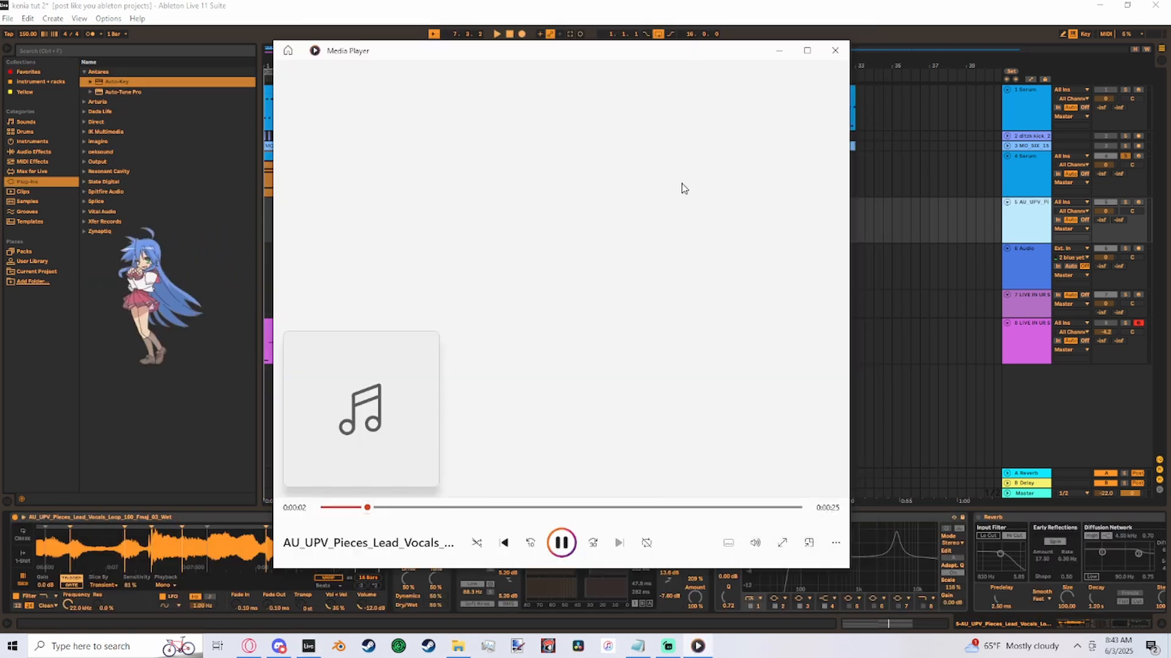
left_click_drag(648, 69, 695, 73)
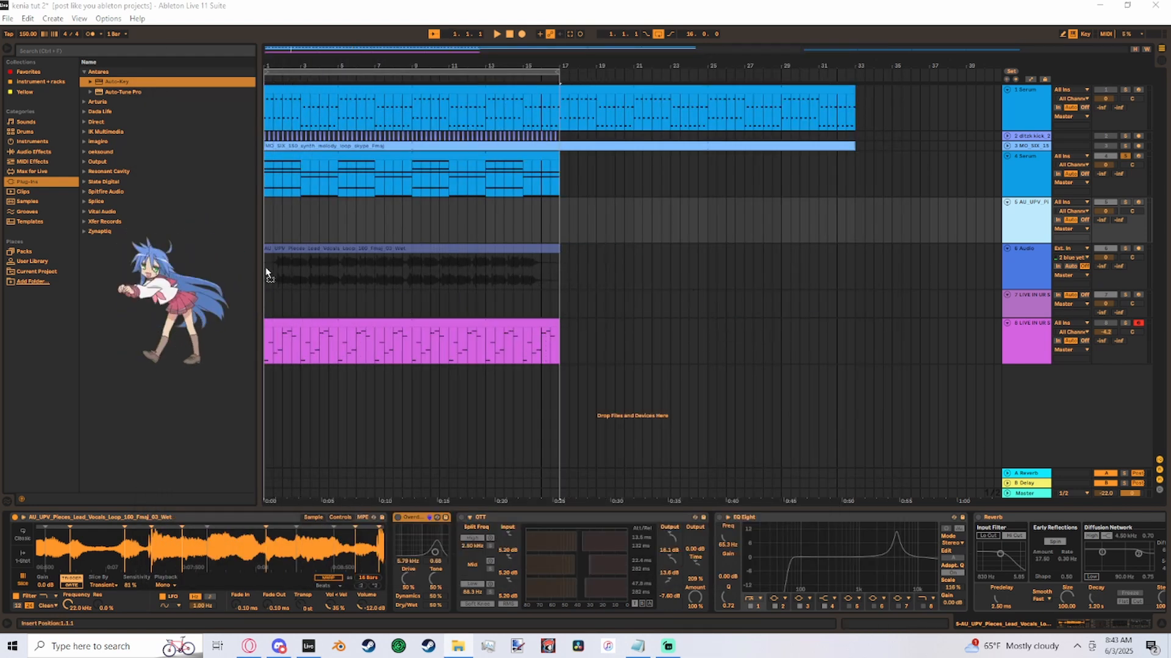
- Play from the start with the lead vocals loop on the Audio track and raise the Master volume to about -4.8 dB
left_click(266, 274)
key("space")
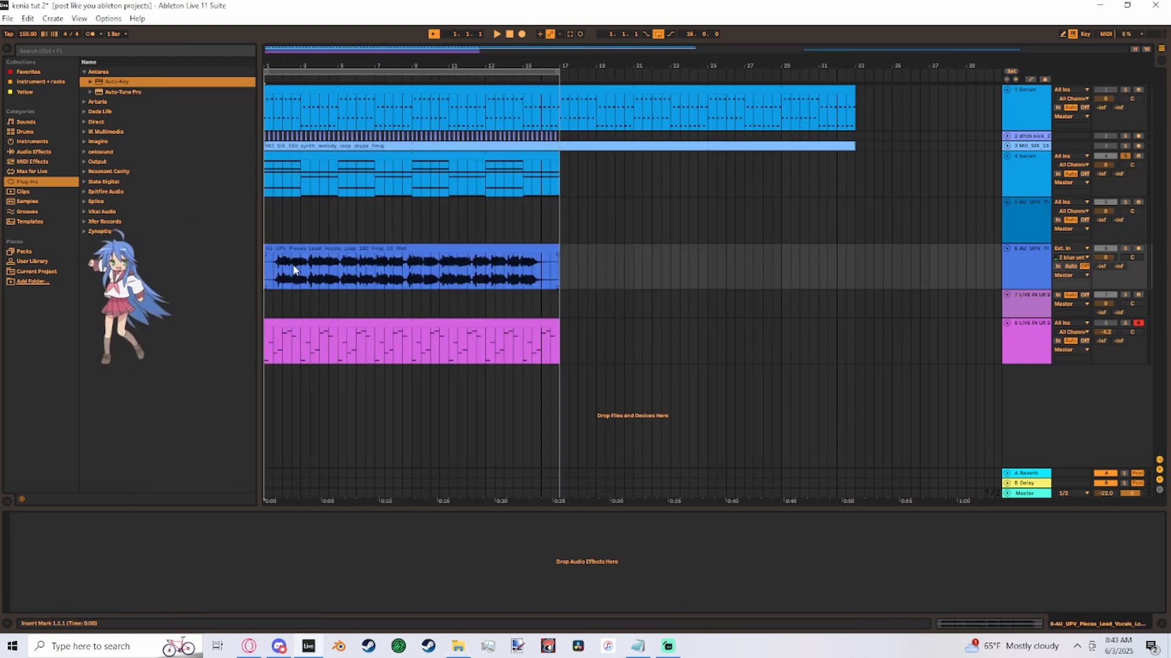
left_click_drag(1110, 495, 1109, 462)
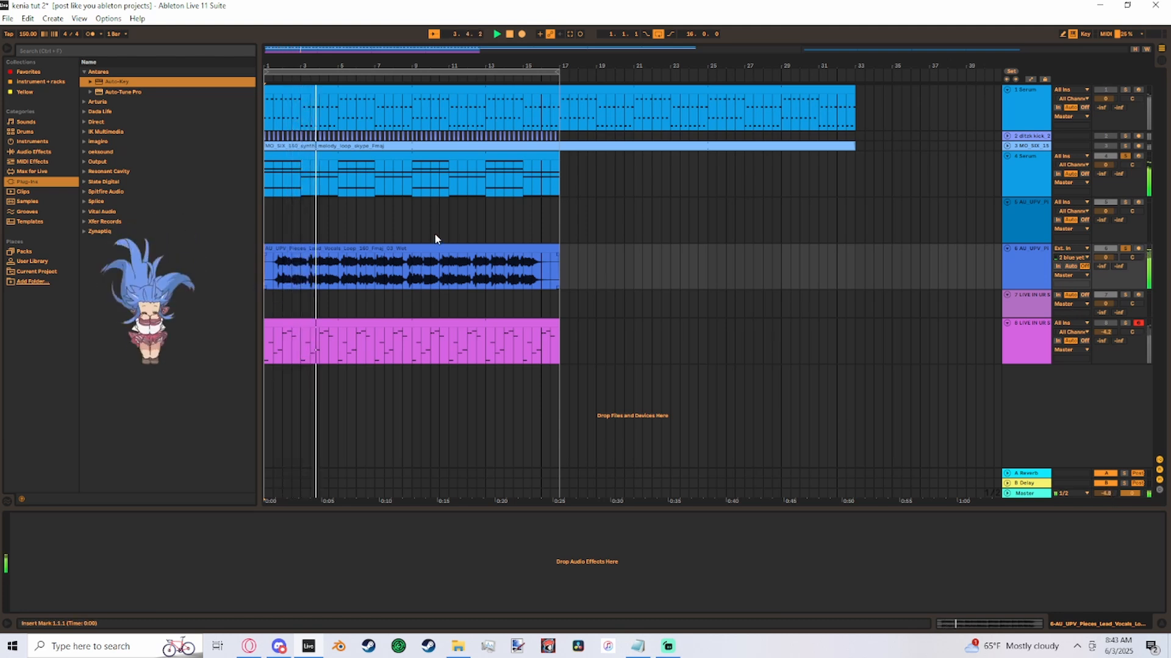
- Remove the lead vocals clip from the Audio track and review the notes of the MIDI clips
left_click(356, 247)
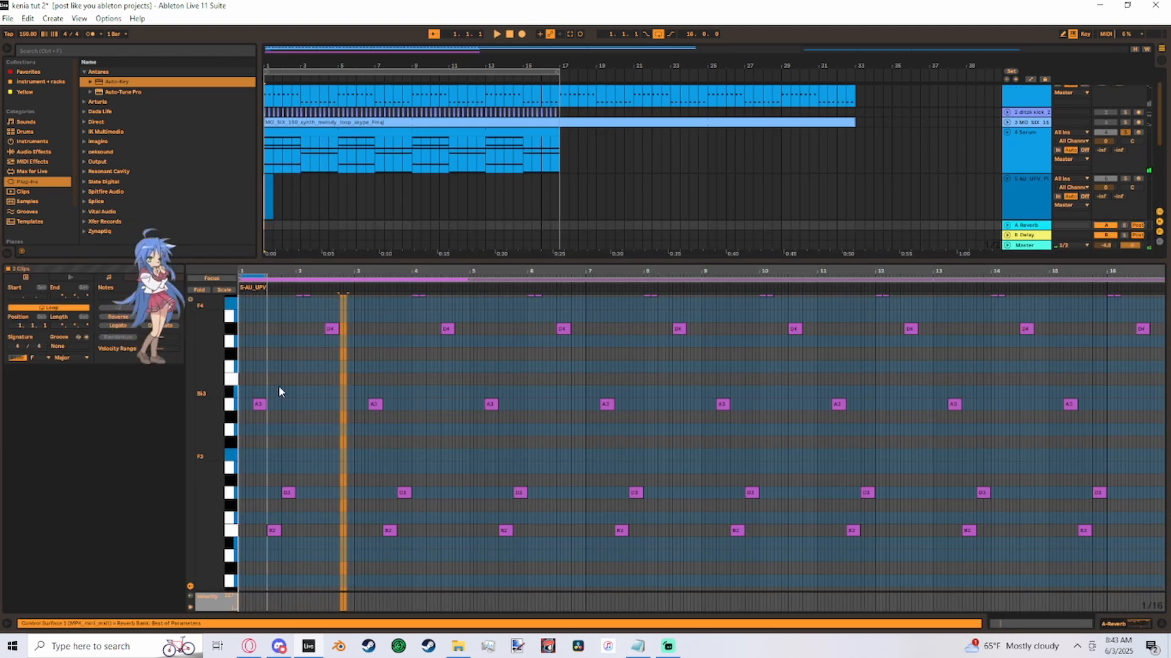
scroll(289, 399, "up", 3)
scroll(288, 406, "down", 3)
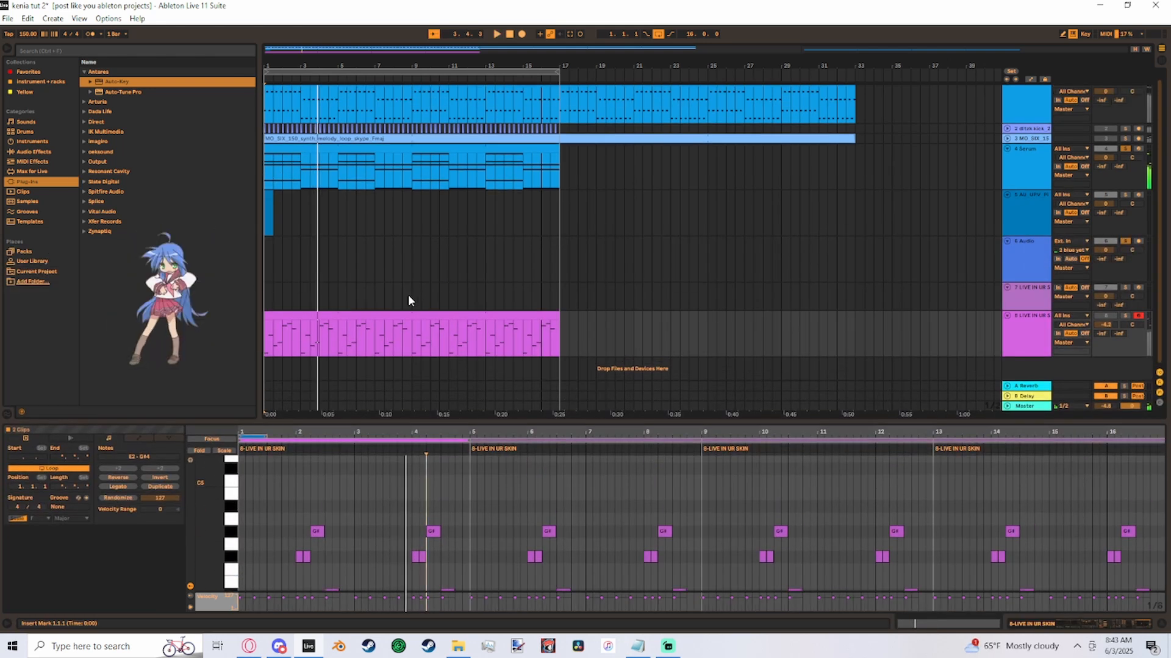
- Open the short MIDI clip at the start of the AU_UPV_Pieces_Lead_Vocals track and enlarge its note editor
left_click_drag(455, 418, 475, 332)
scroll(442, 286, "down", 5)
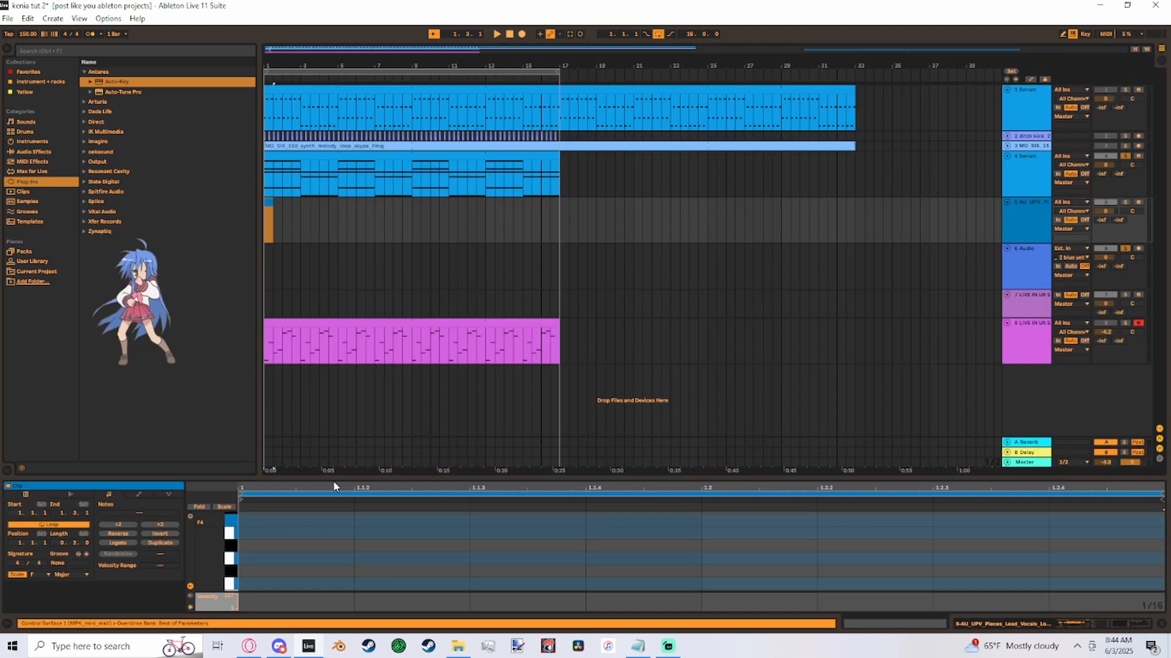
left_click_drag(333, 482, 329, 262)
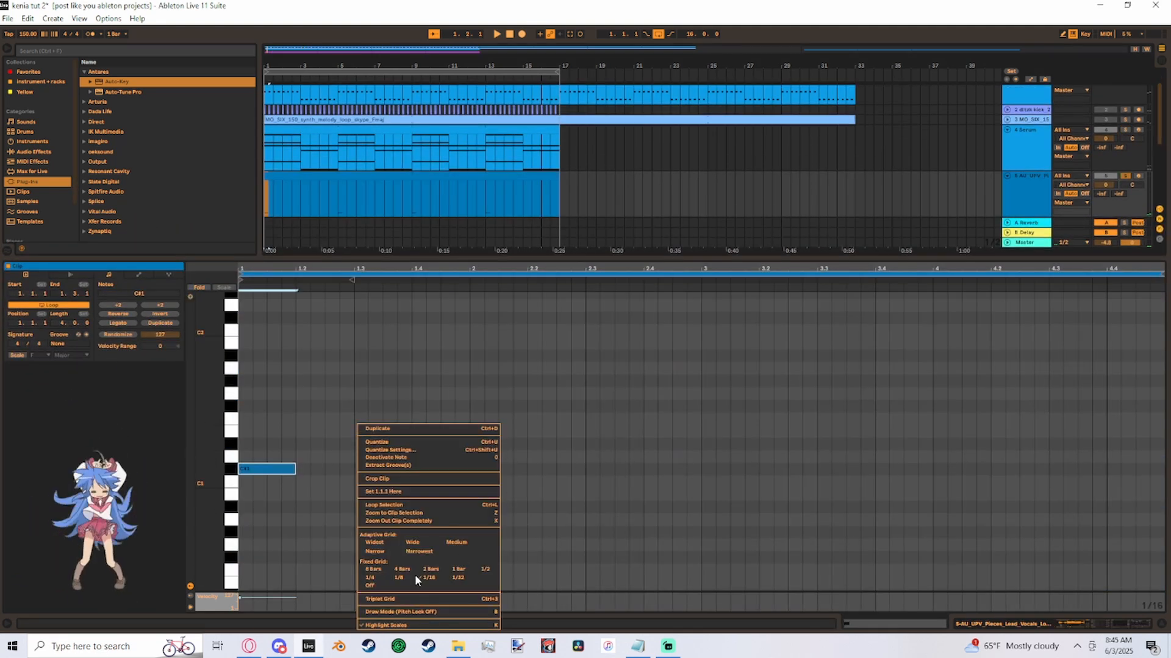
left_click(399, 577)
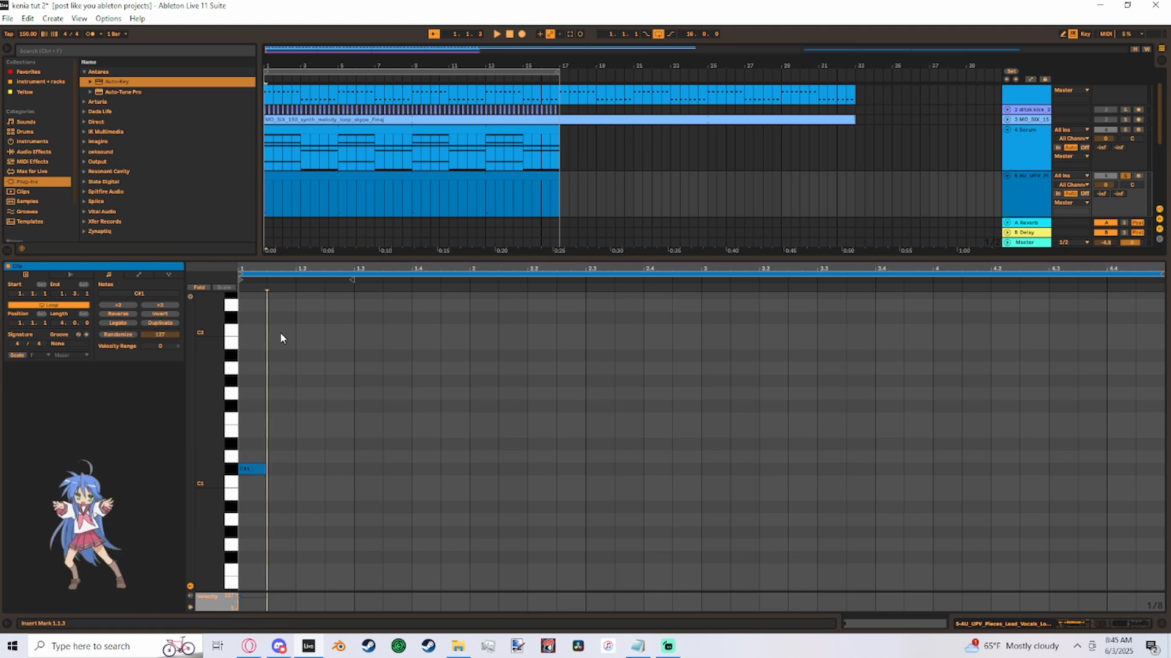
- Place consecutive eighth notes at varied pitches through bar 1 of the vocal chop clip
double_click(324, 383)
scroll(301, 419, "up", 3)
double_click(340, 366)
double_click(368, 403)
double_click(397, 302)
double_click(426, 353)
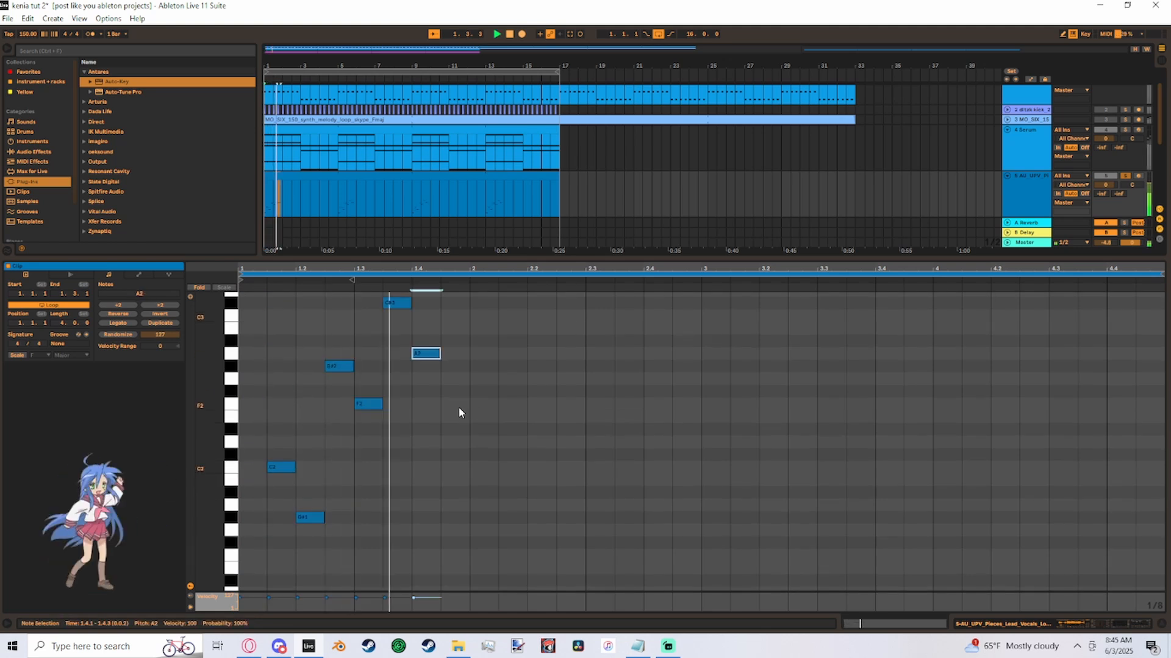
- Try different pitches for the eighth notes in bar 1 to trigger other vocal chops
scroll(400, 530, "down", 4)
left_click_drag(282, 520, 282, 324)
scroll(374, 485, "up", 3)
double_click(368, 324)
double_click(368, 449)
scroll(465, 382, "up", 3)
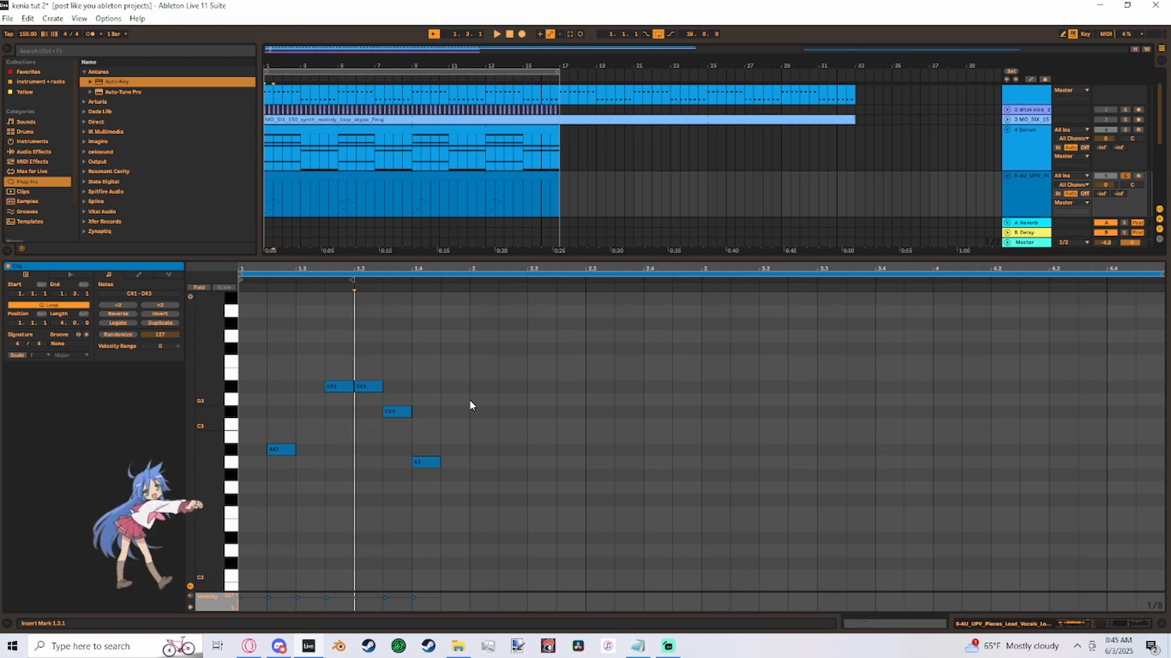
- Re-pitch the notes late in bar 1 and continue the eighth notes at varied pitches up to position 2.3
double_click(401, 413)
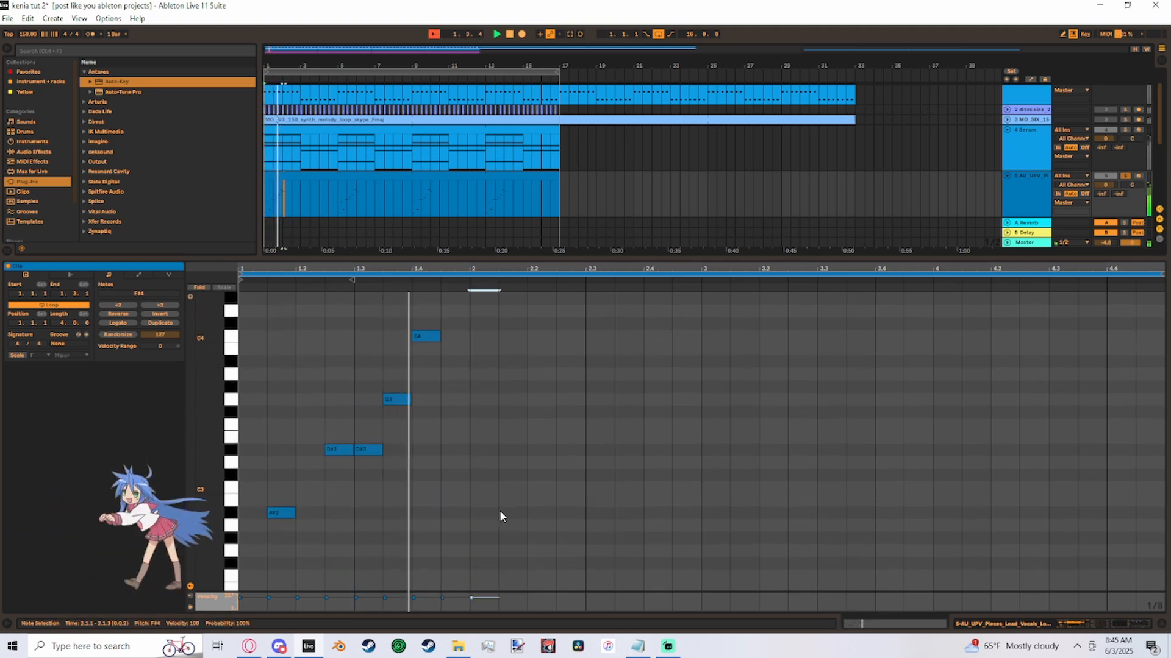
double_click(501, 512)
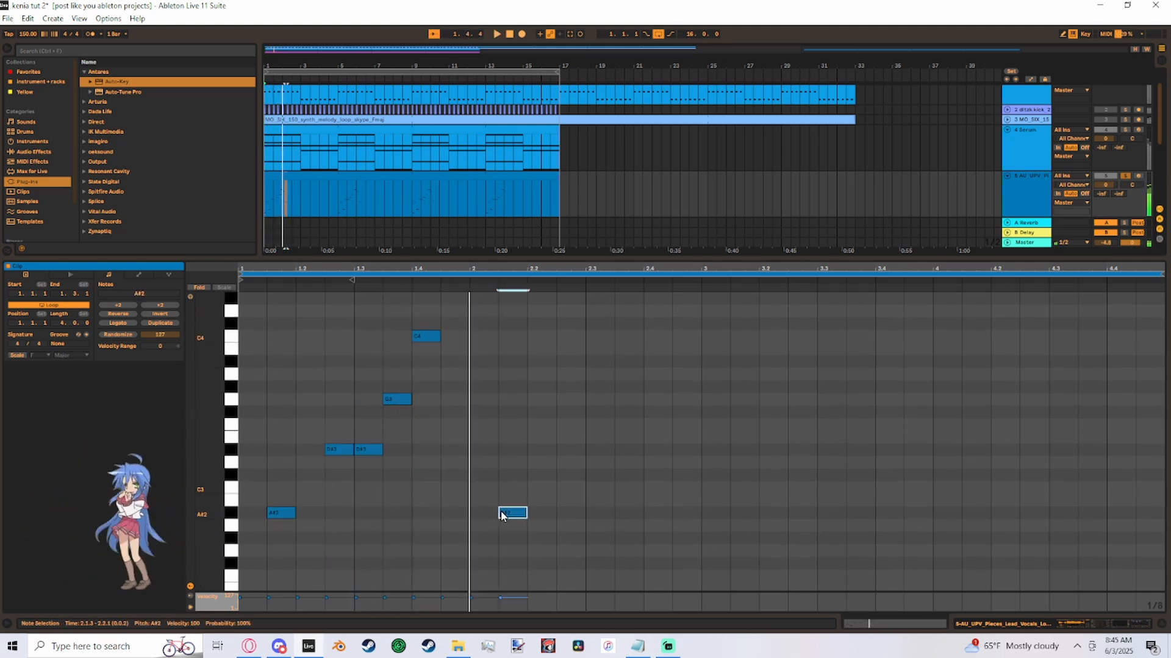
left_click(558, 359)
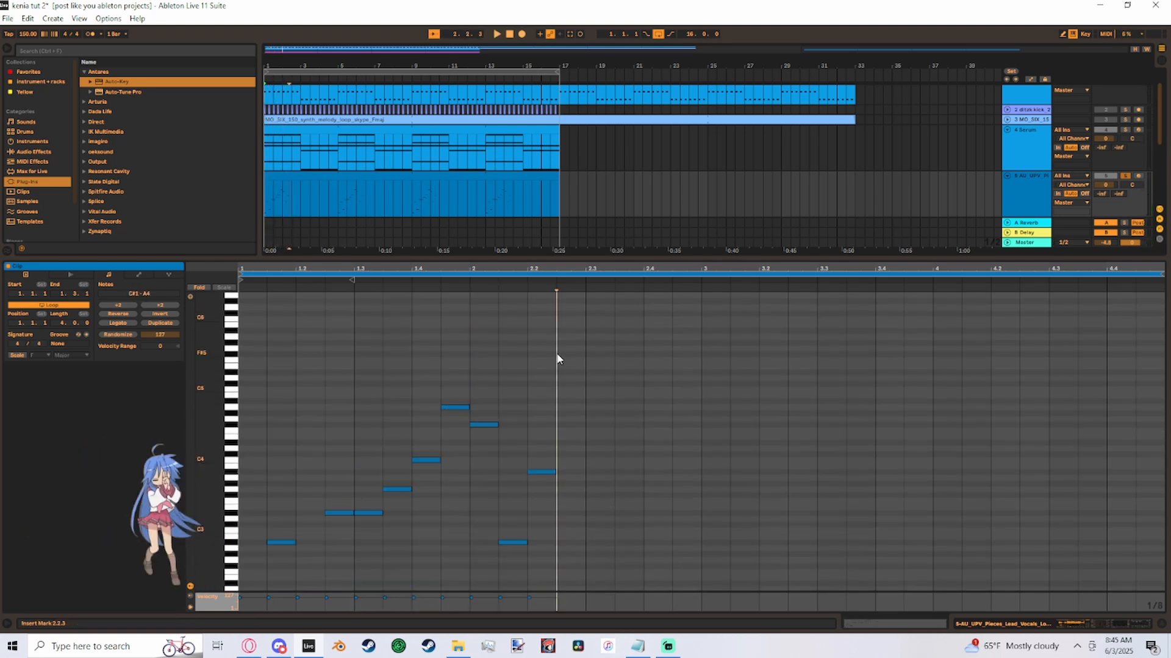
double_click(558, 360)
scroll(627, 382, "down", 3)
double_click(601, 328)
scroll(606, 366, "up", 3)
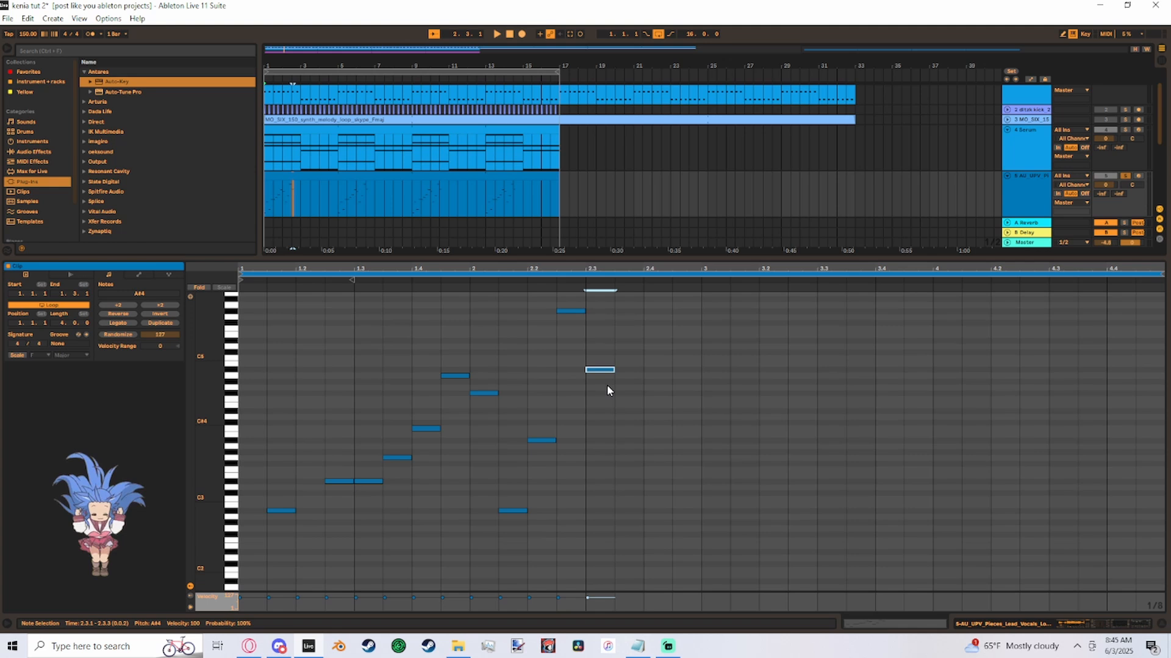
- Add eighth notes from 2.3.3 to 2.4.3 and lower the high note at 2.4 by two octaves
double_click(619, 328)
scroll(628, 336, "up", 3)
double_click(650, 346)
scroll(687, 532, "down", 3)
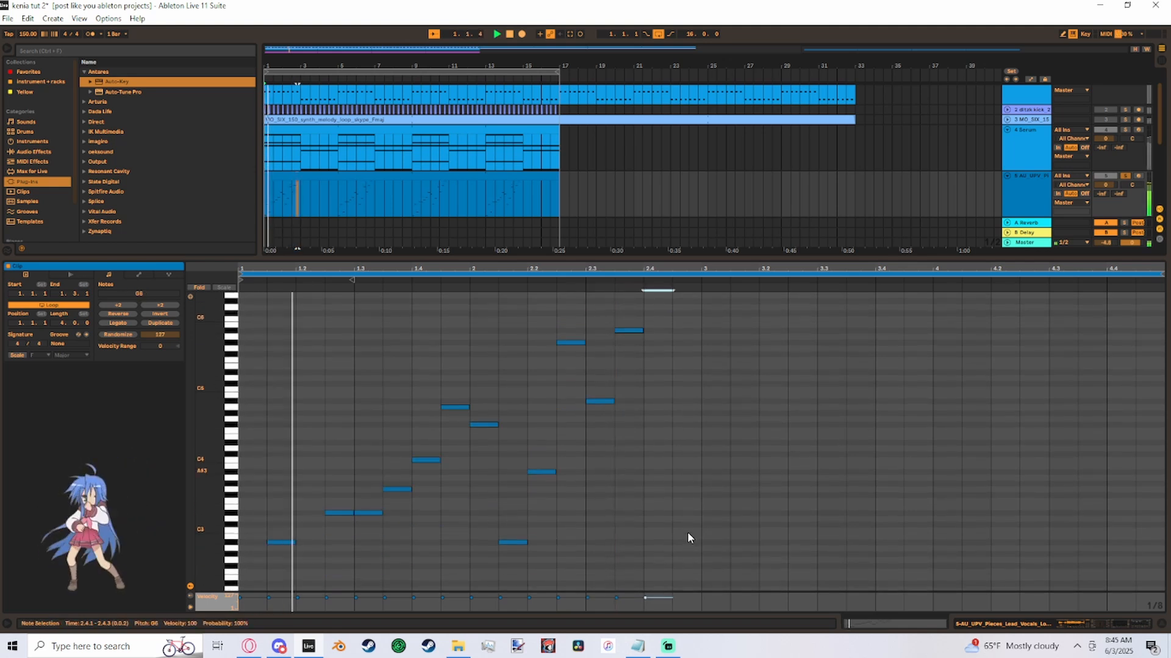
double_click(677, 514)
scroll(613, 371, "up", 3)
key("shift+Down")
key("shift+Down")
- Add two eighth notes at the start of bar 3
scroll(664, 402, "down", 3)
key("space")
double_click(725, 442)
double_click(745, 520)
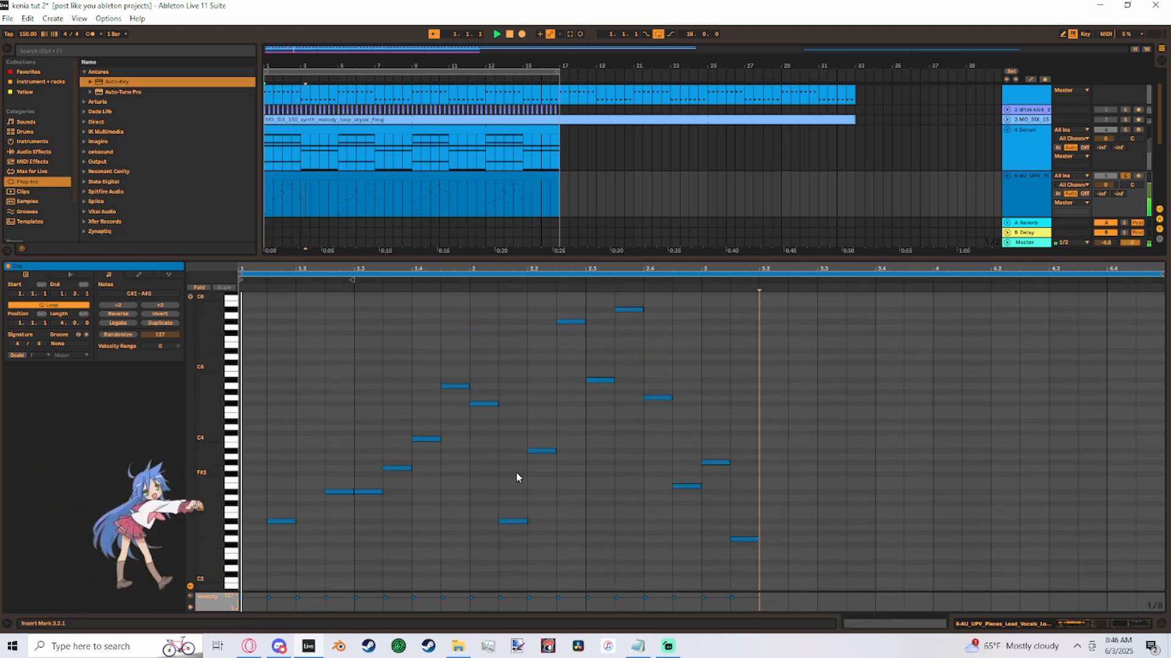
- Lower the four notes from 2.2.3 to 2.4 by one octave and delete the two notes in bar 3
left_click_drag(723, 300, 554, 465)
key("shift+Down")
scroll(641, 421, "down", 3)
left_click_drag(761, 360, 706, 506)
key("Delete")
key("space")
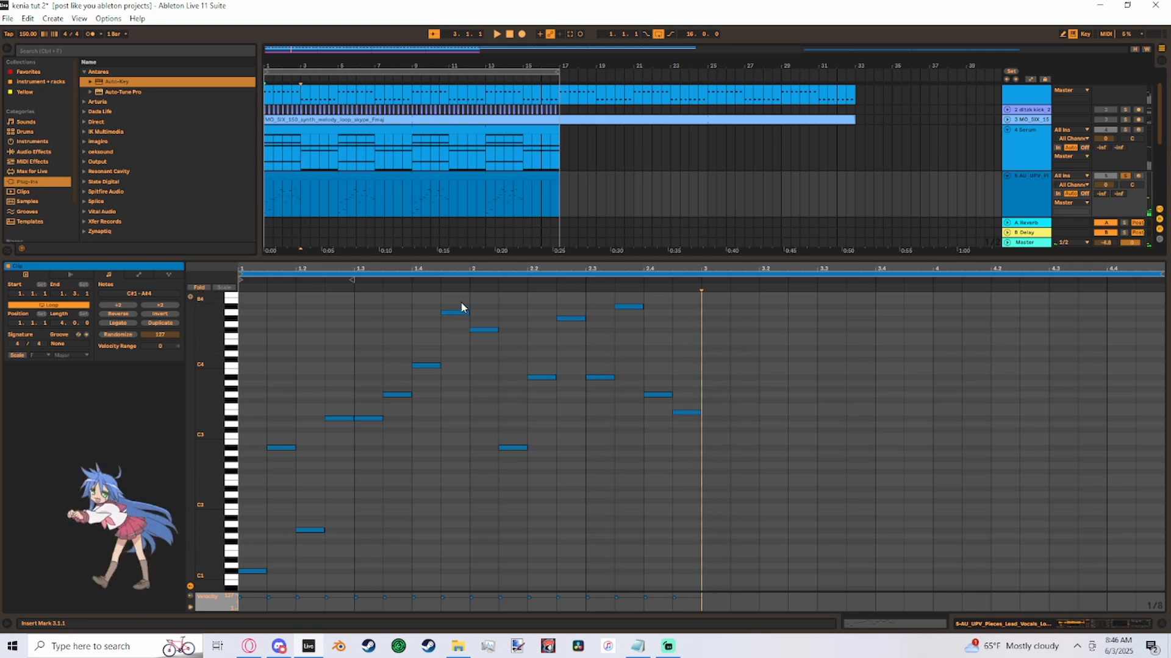
- Delete all the notes in bar 1, keeping only the bar 2 phrase
left_click_drag(463, 301, 143, 606)
key("Delete")
scroll(423, 510, "down", 2)
scroll(423, 510, "up", 4)
- Copy the eight-note phrase in bar 2 and paste it into bars 1, 3 and 4
left_click_drag(470, 358, 701, 565)
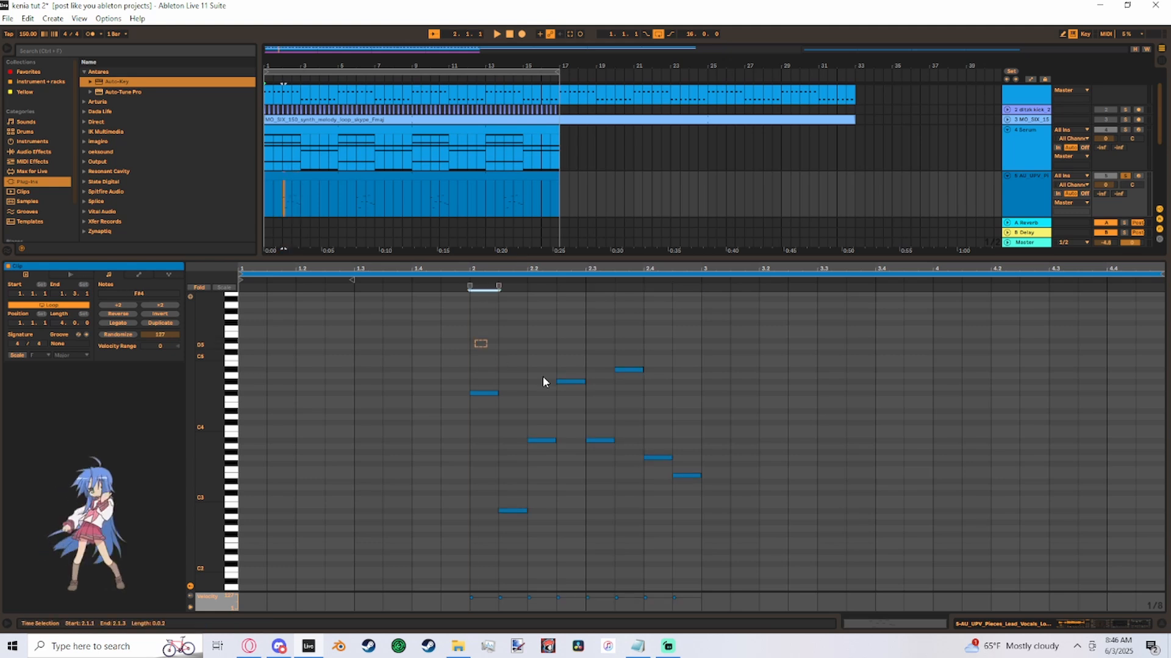
left_click_drag(473, 340, 692, 557)
left_click(584, 428)
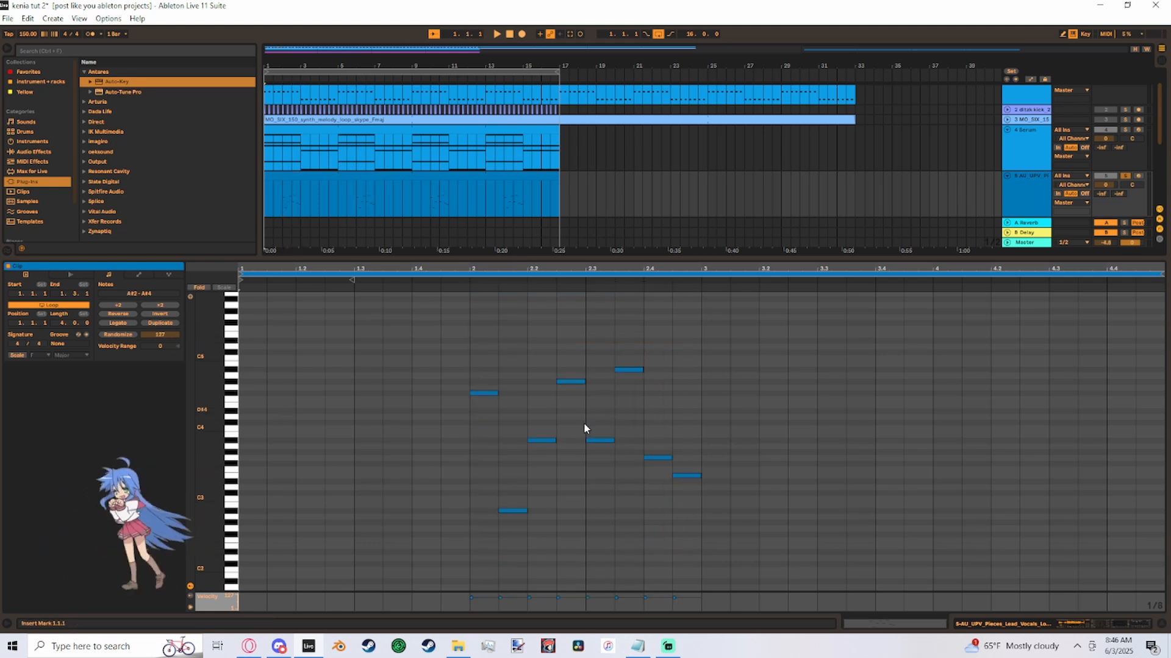
left_click(482, 354)
key("space")
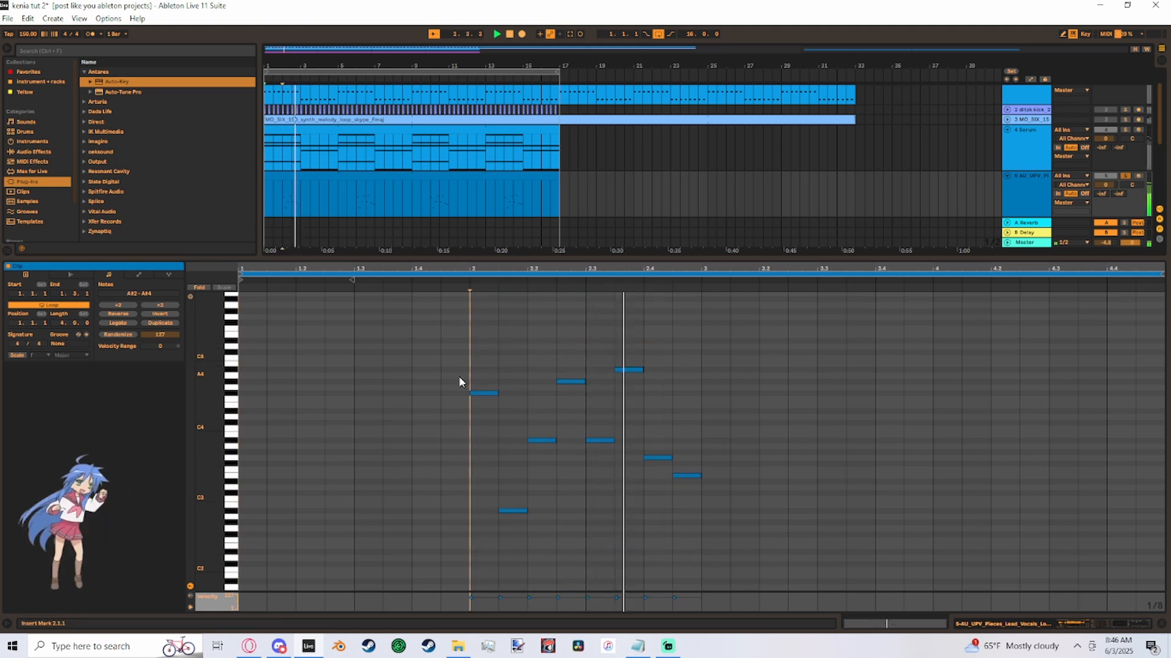
left_click(257, 360)
key("ctrl+v")
left_click(719, 371)
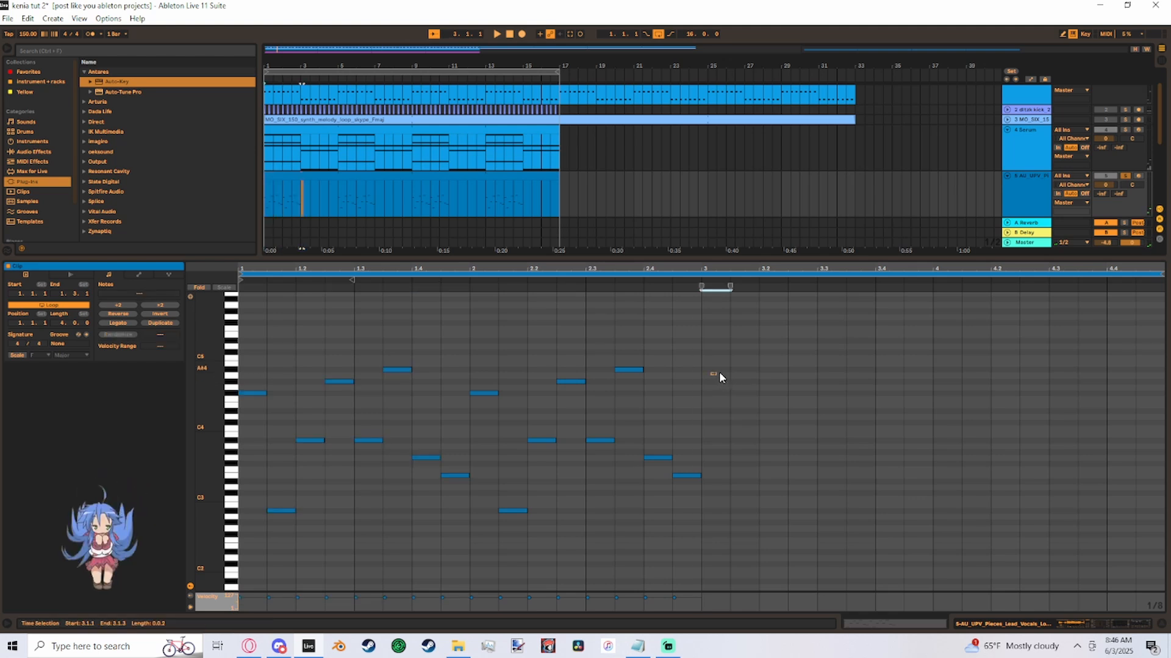
key("ctrl+v")
key("ctrl+v")
- Listen to the repeated vocal chop pattern in solo and turn off the solo on its track
left_click(649, 477)
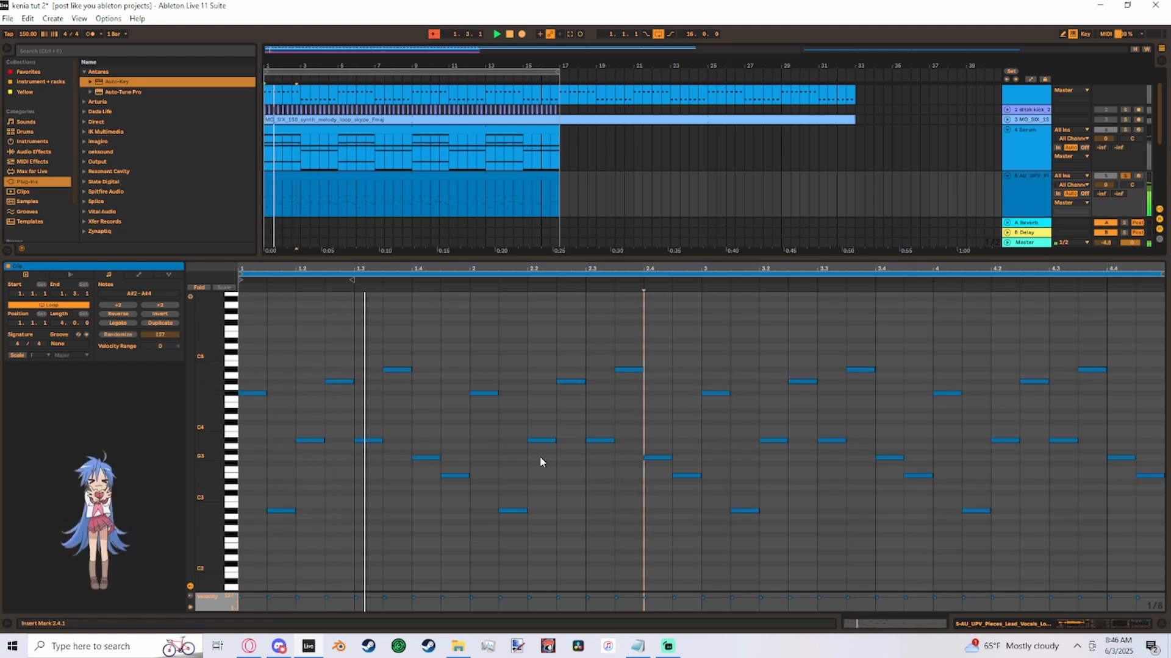
left_click(549, 475)
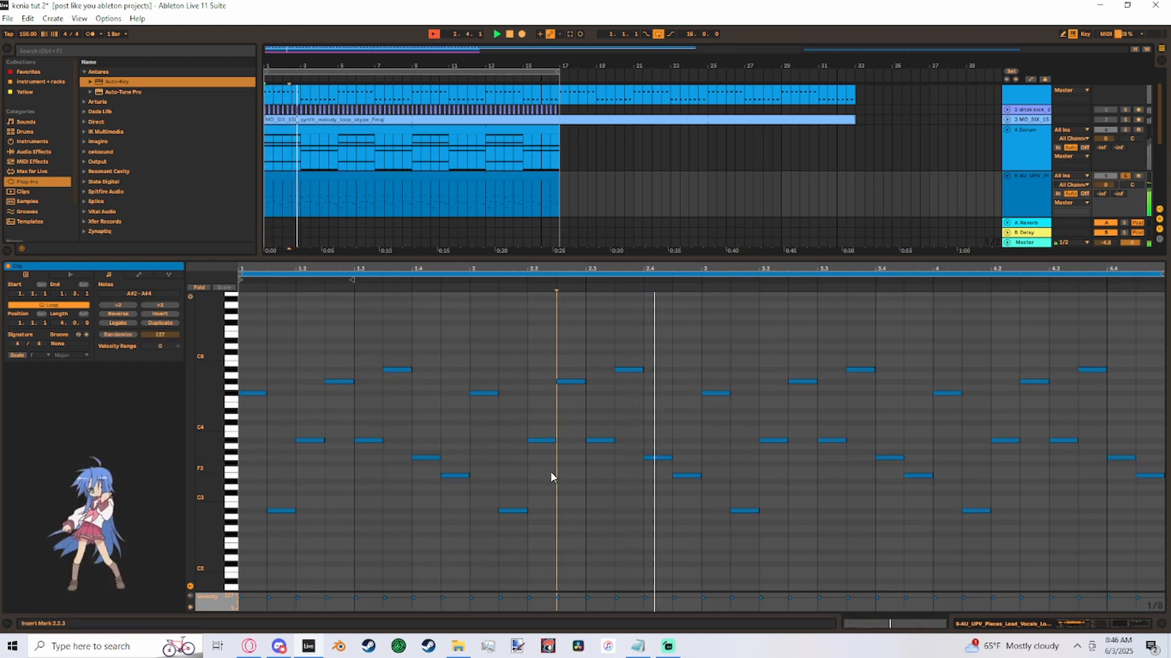
left_click(1031, 194)
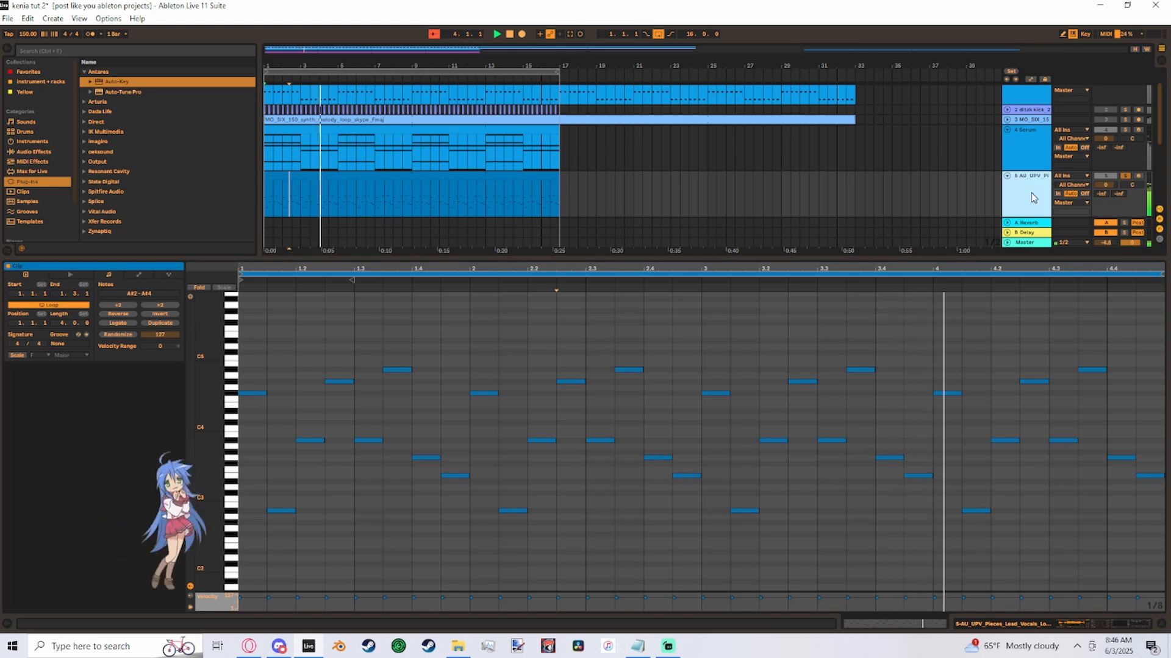
left_click(701, 421)
key("space")
left_click(1125, 176)
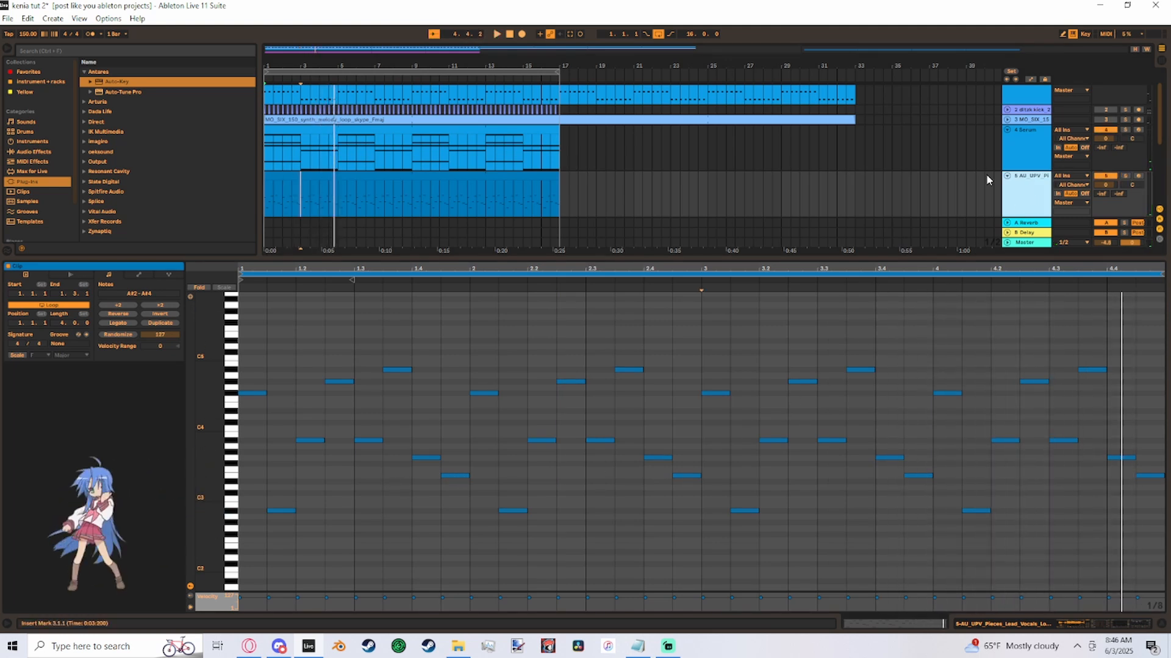
- Play the beat from the start to hear the vocal chops together with the Serum tracks
scroll(1009, 175, "down", 5)
scroll(1021, 174, "up", 6)
key("space")
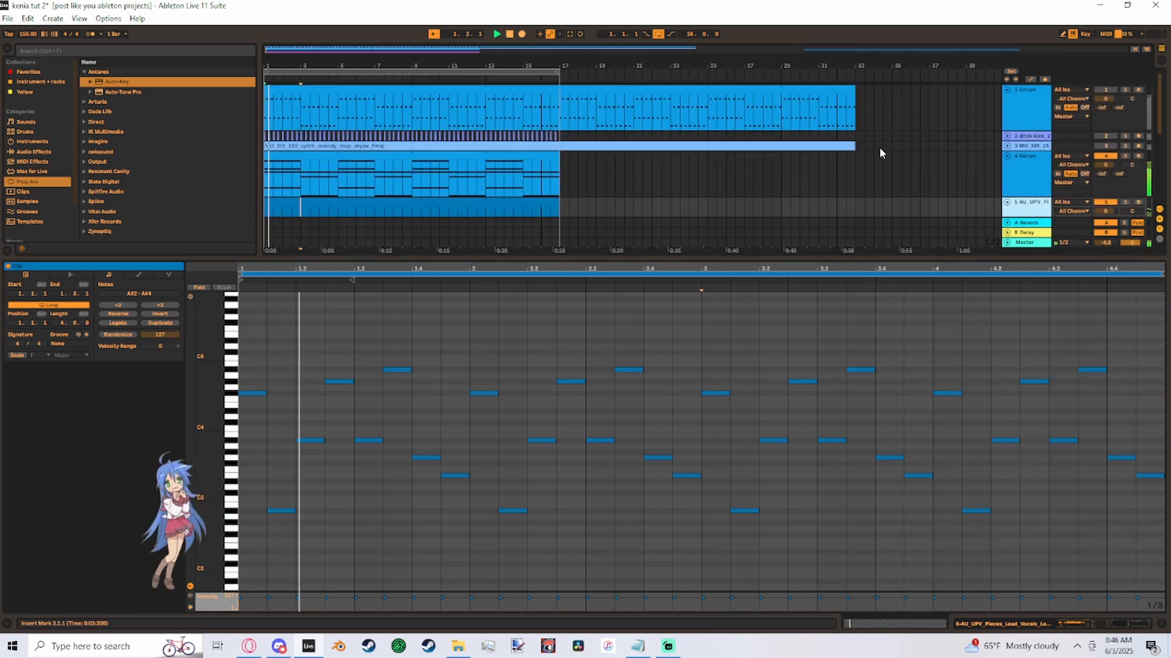
scroll(1026, 171, "down", 2)
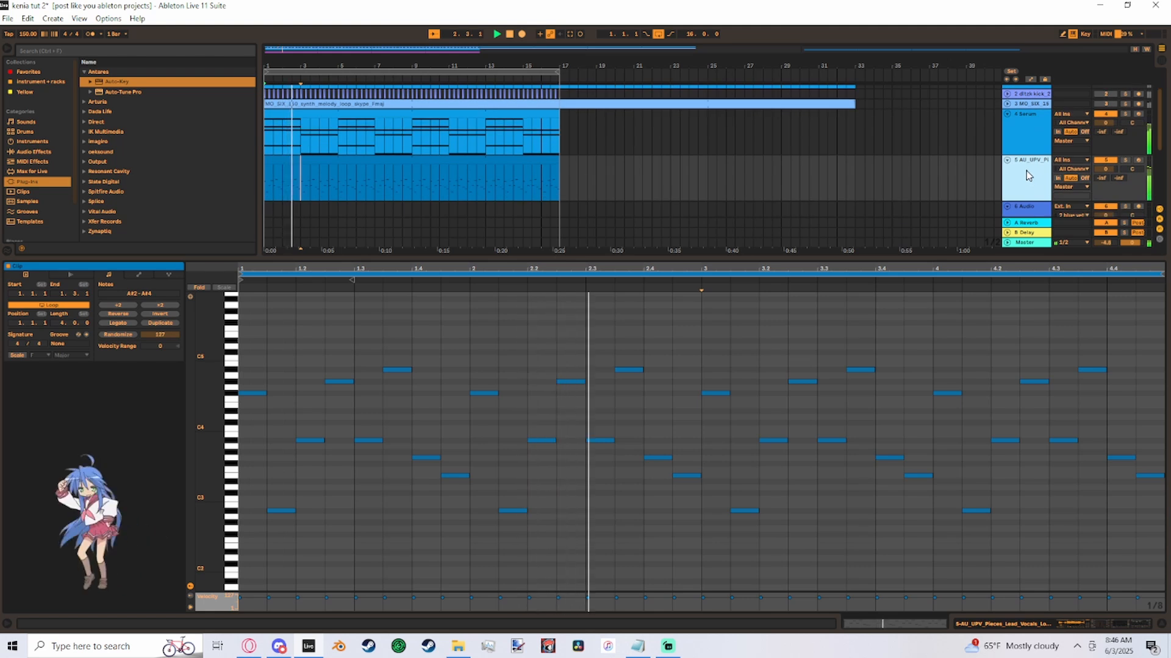
- Enable Overdrive, OTT, EQ Eight and Reverb on the lead vocals chop track and unmute the kick track
left_click(1026, 170)
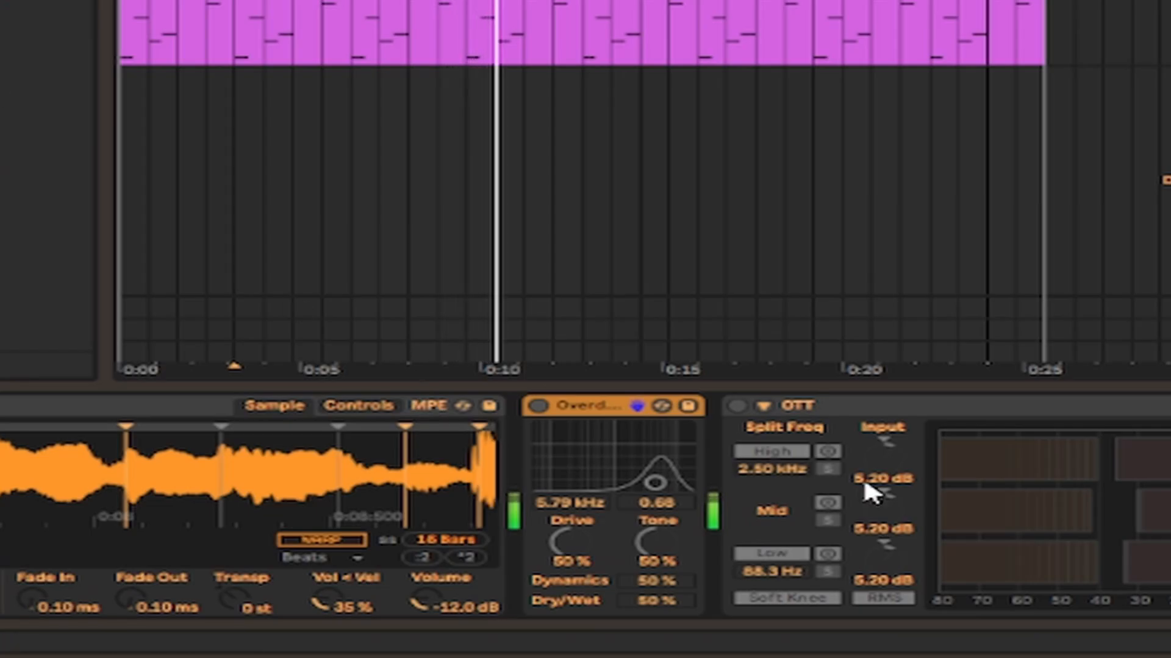
left_click(538, 406)
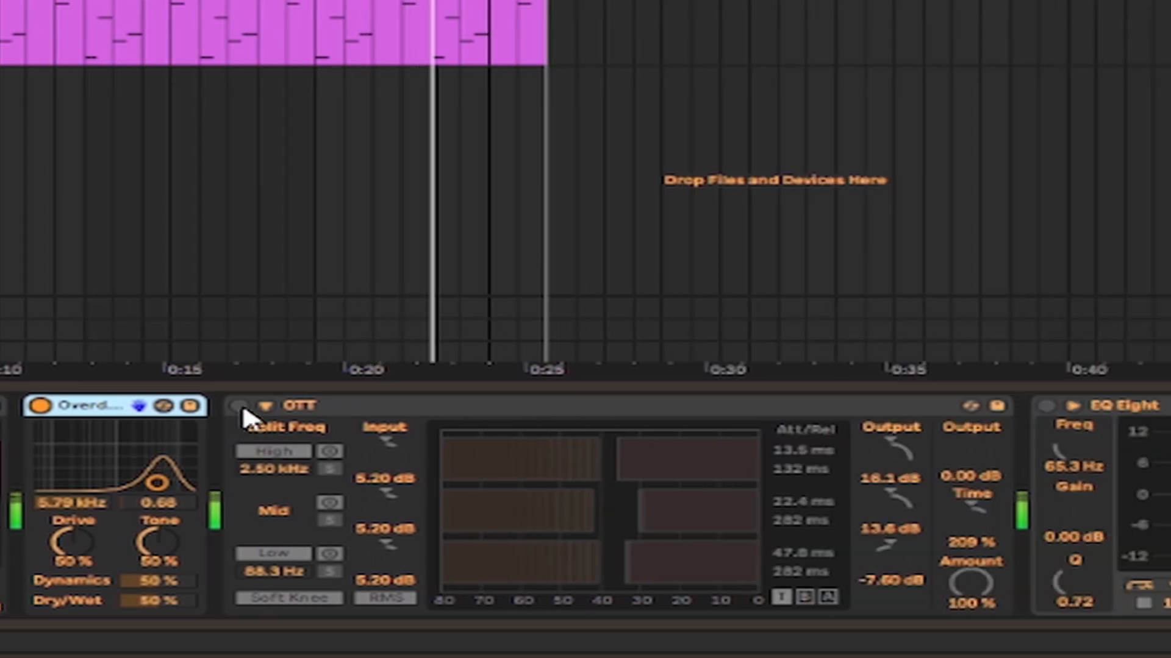
left_click(240, 406)
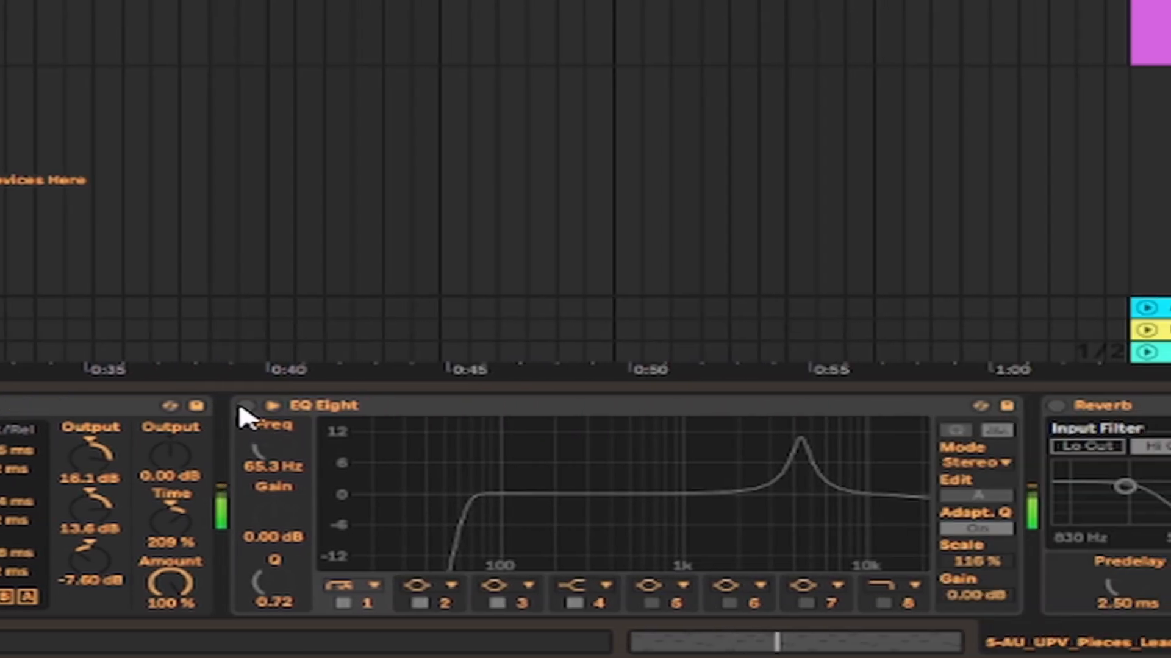
left_click(243, 406)
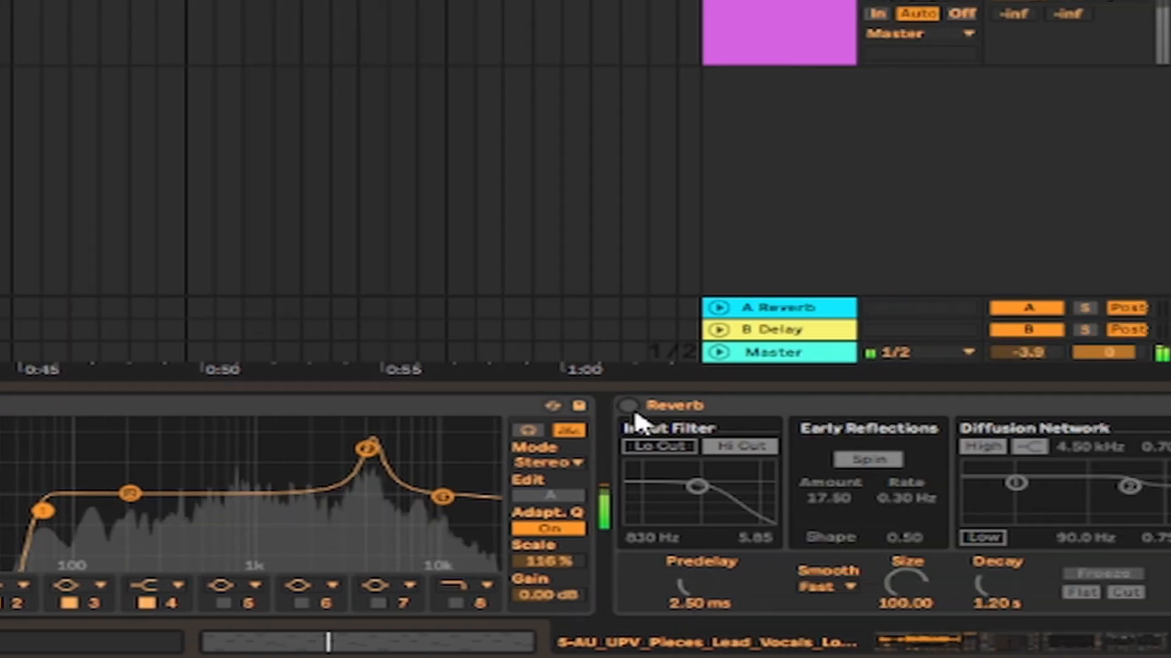
left_click(628, 406)
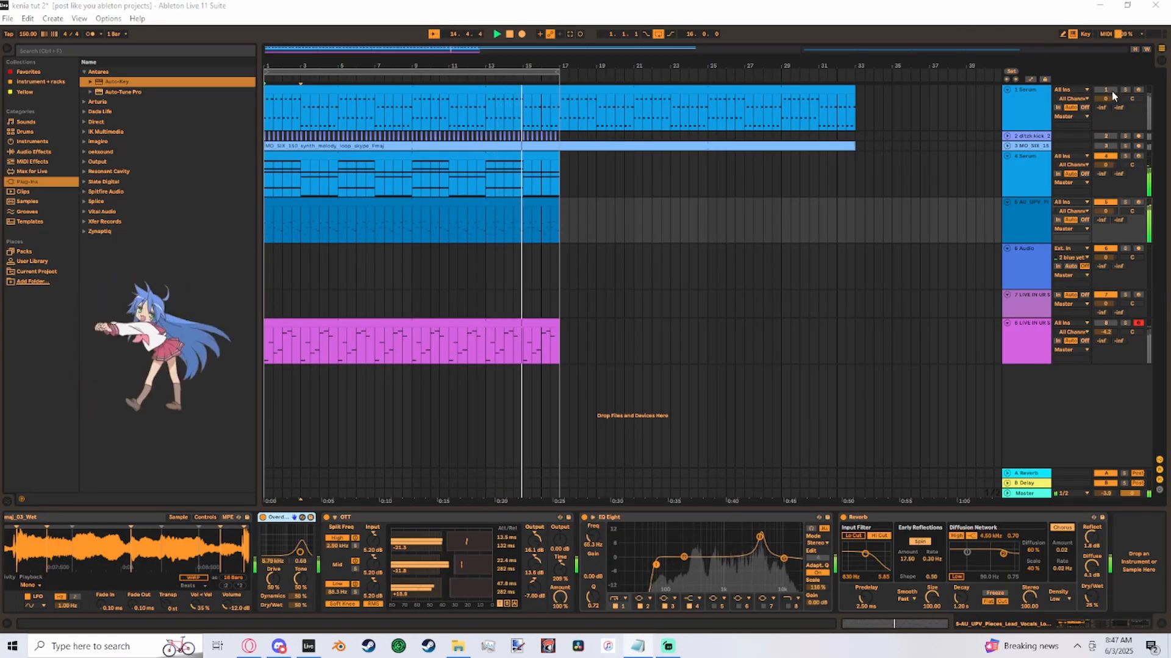
left_click(1110, 137)
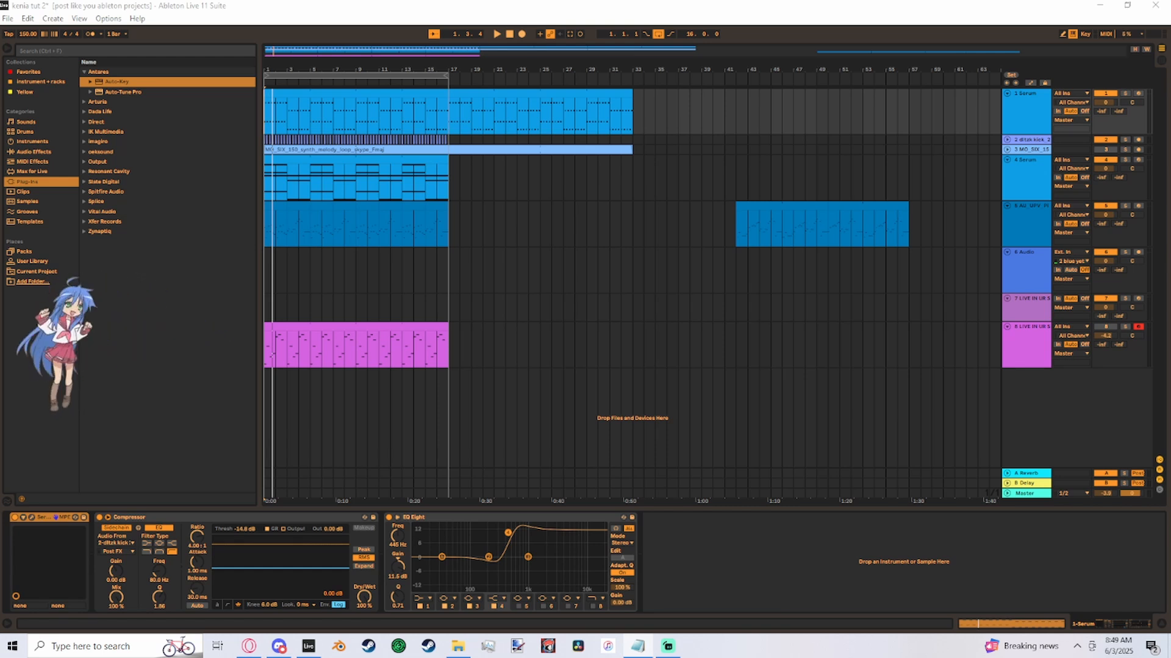
- Open the recent Live Set silly guy.als
left_click(8, 19)
mouse_move(33, 61)
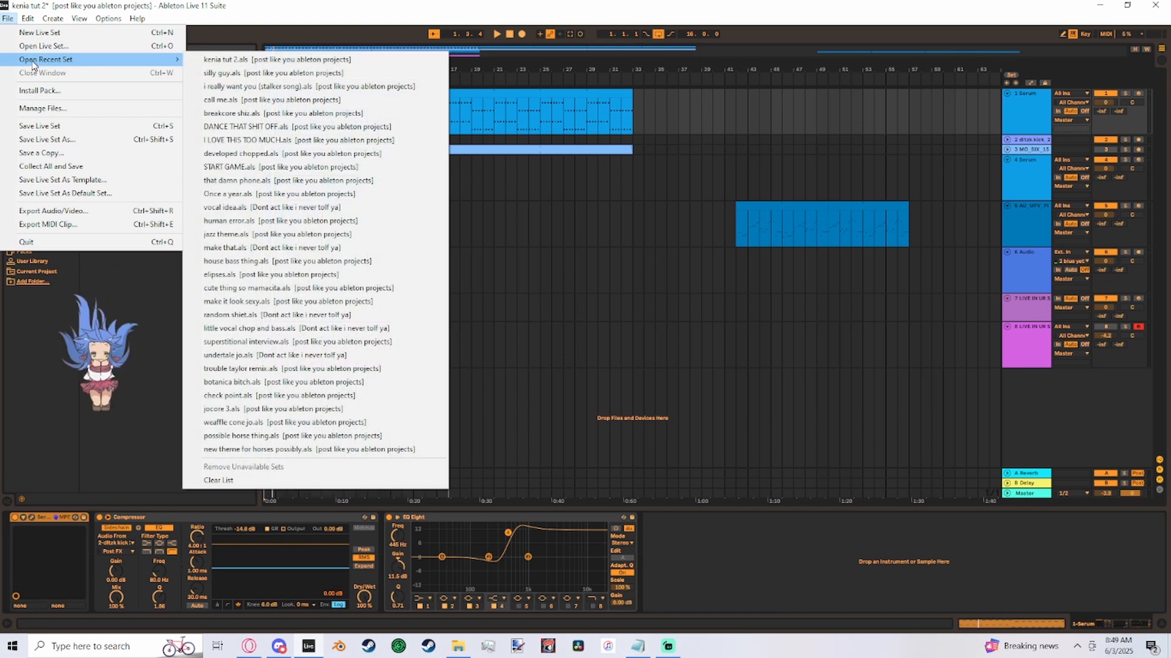
left_click(274, 59)
left_click(525, 342)
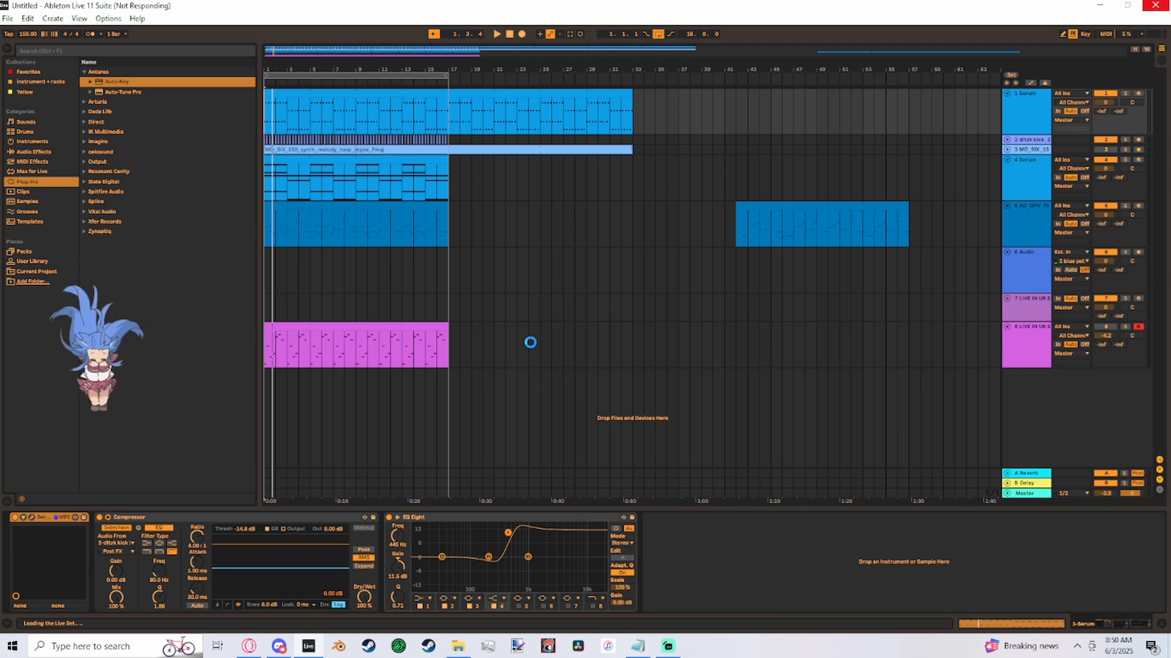
- Solo the vocal group above the stacked audio recordings
scroll(493, 232, "down", 2)
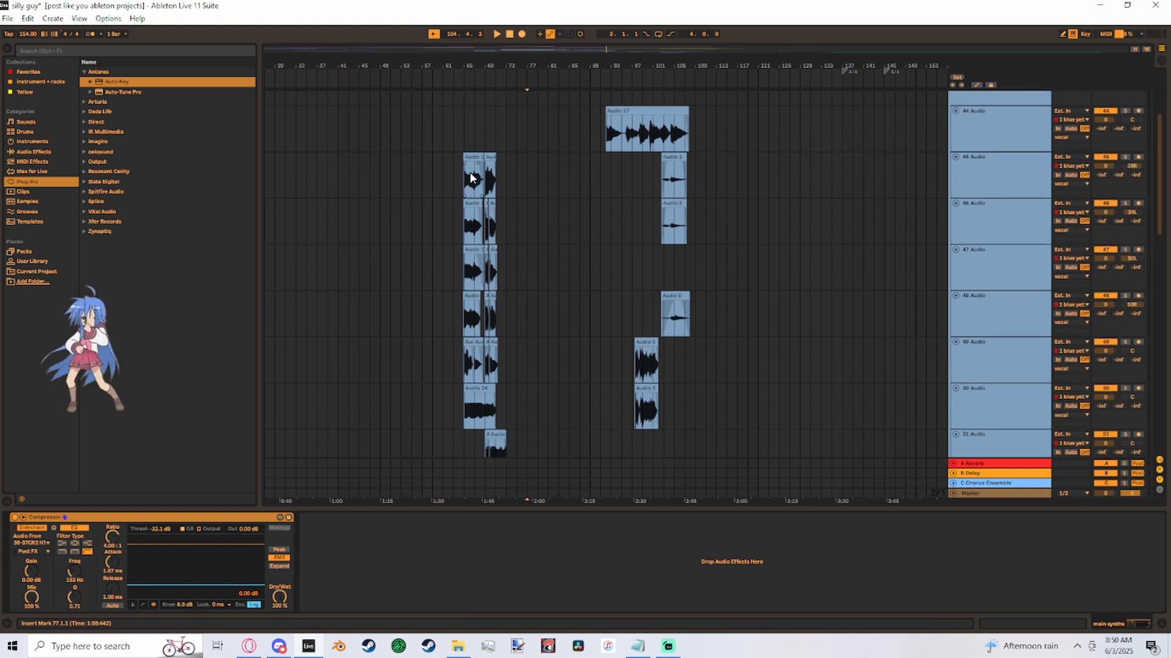
left_click(461, 147)
scroll(975, 246, "up", 3)
left_click(1123, 189)
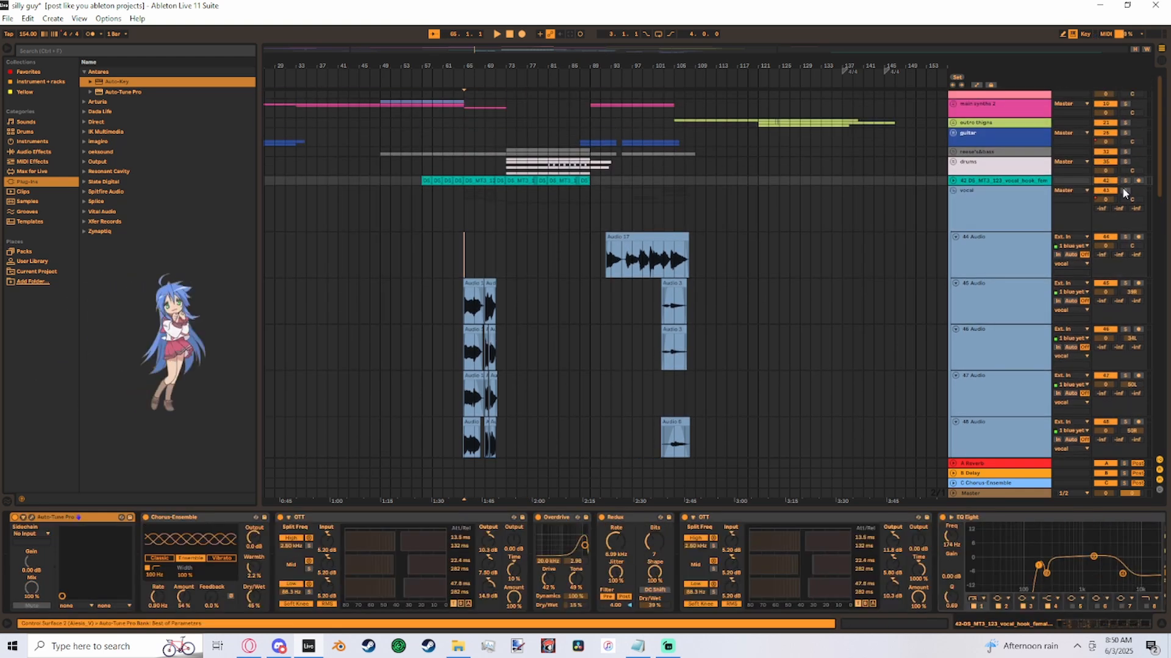
- Set the insert marker at bar 65 on the 44 Audio track and examine the stacked vocal clips there
left_click(465, 256)
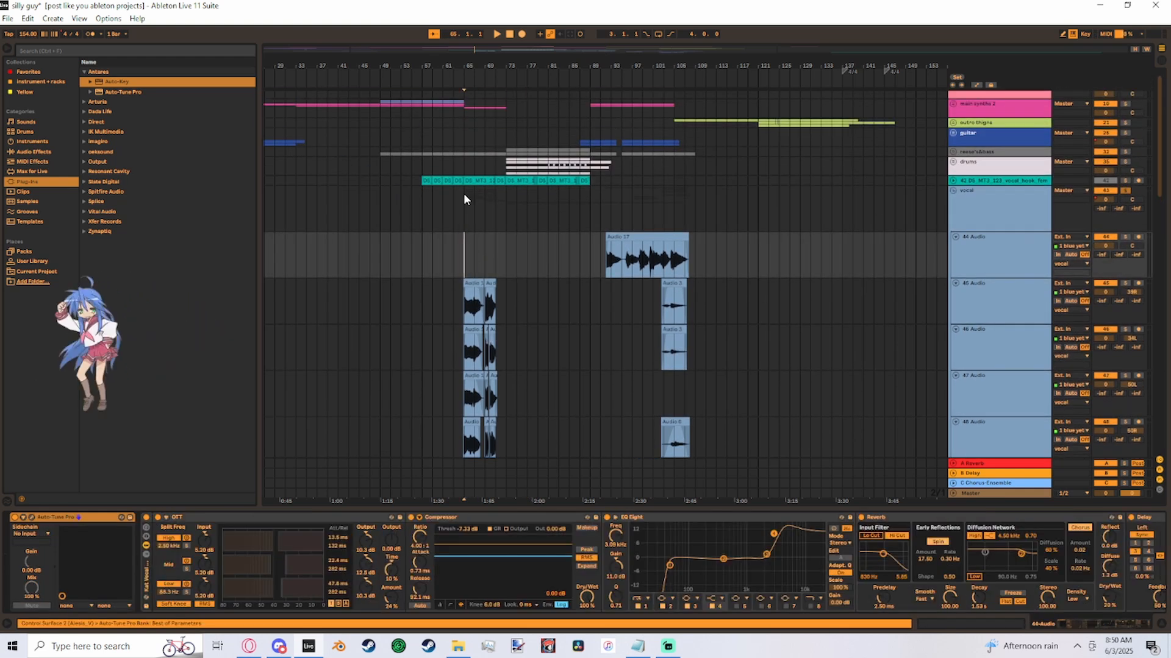
left_click_drag(471, 47, 478, 119)
scroll(815, 276, "down", 2)
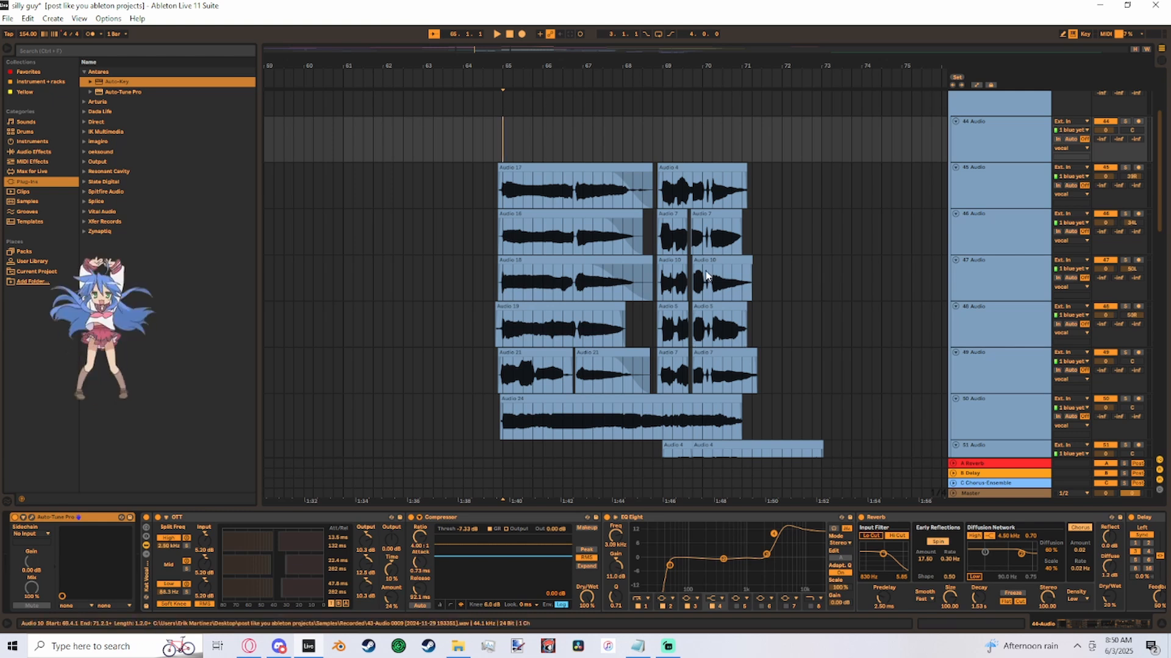
scroll(707, 276, "down", 2)
scroll(682, 335, "up", 4)
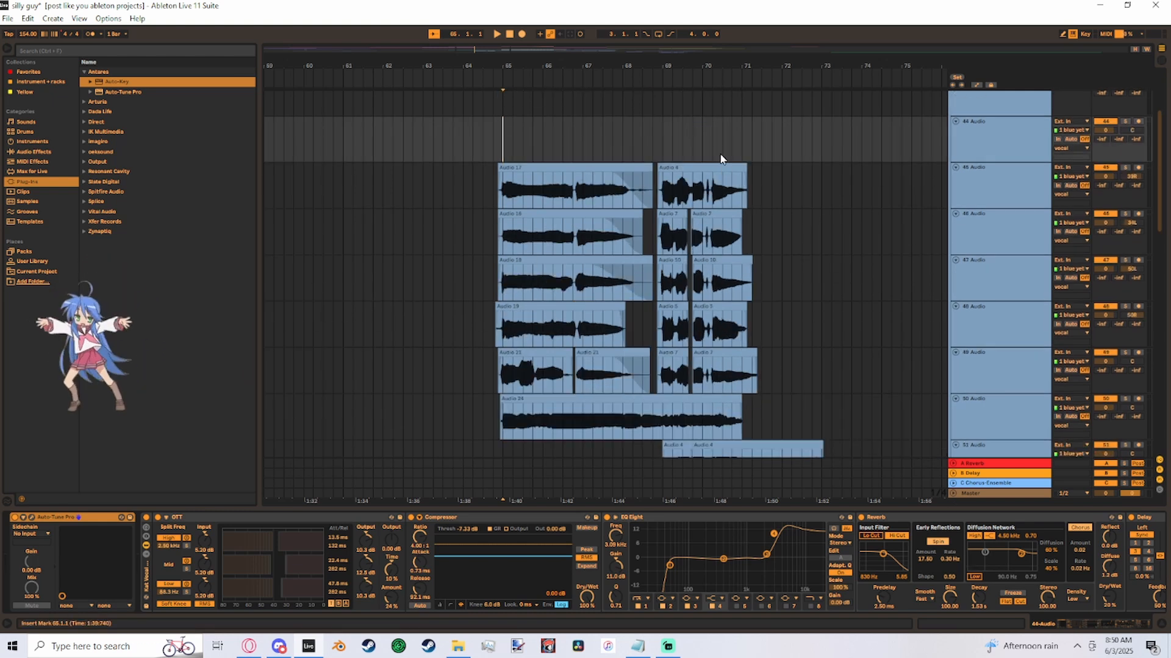
- Play the layered vocals from bar 65 and examine the stacked clips on the vocal group's tracks
scroll(801, 364, "down", 2)
scroll(802, 364, "down", 2)
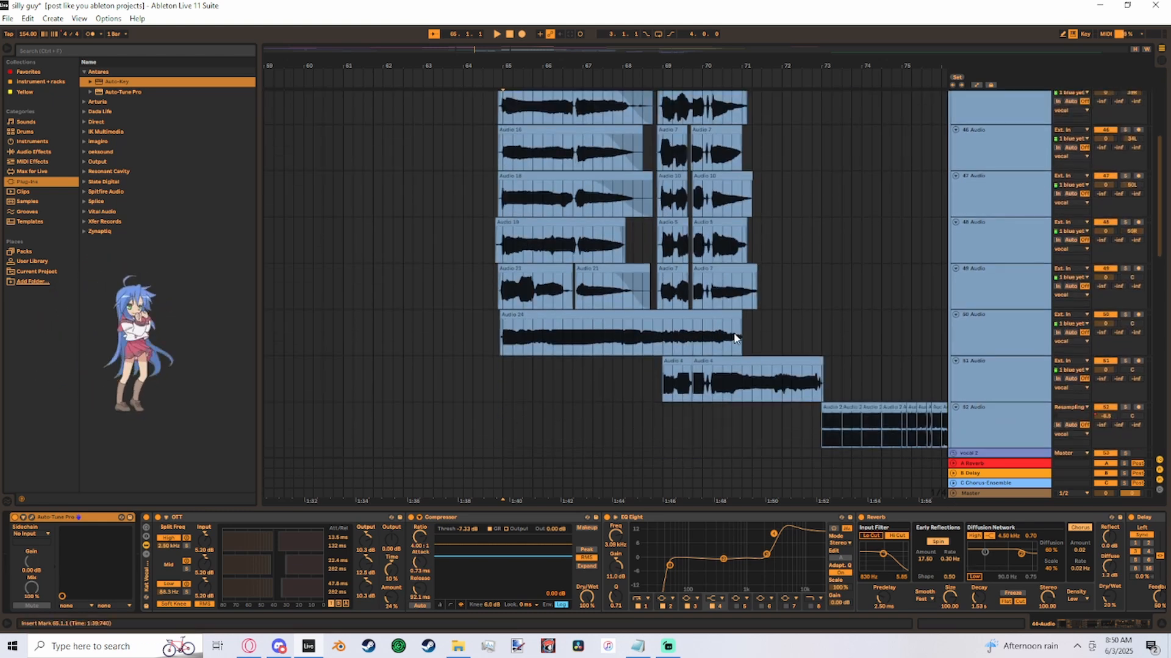
scroll(923, 332, "up", 2)
key("space")
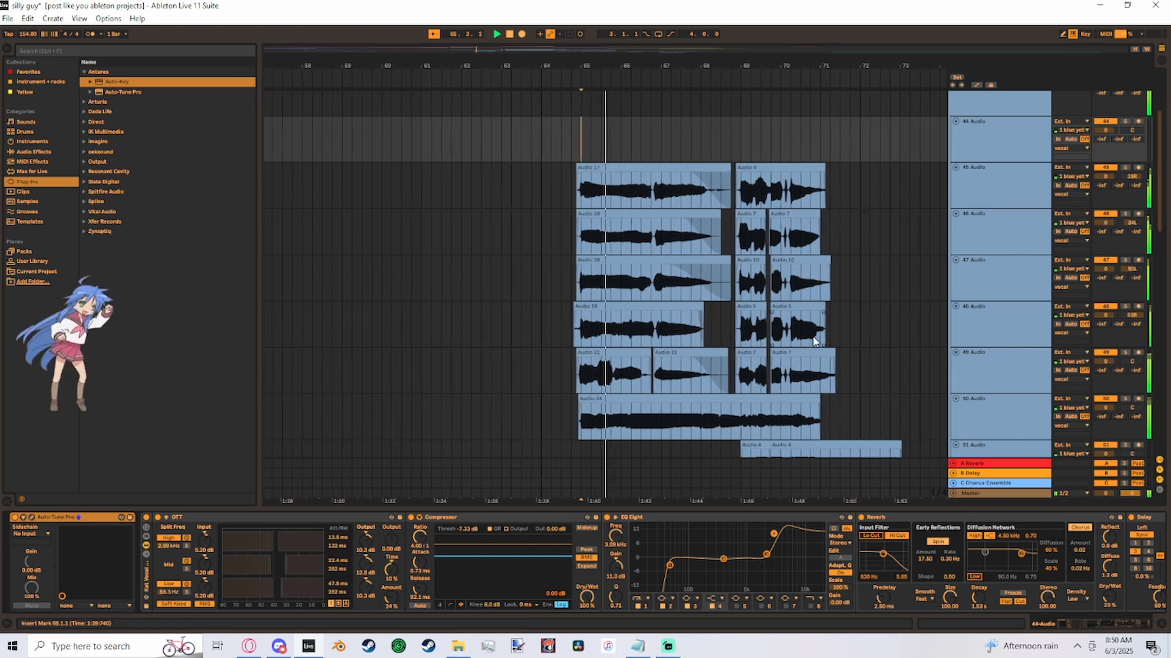
scroll(787, 323, "down", 3)
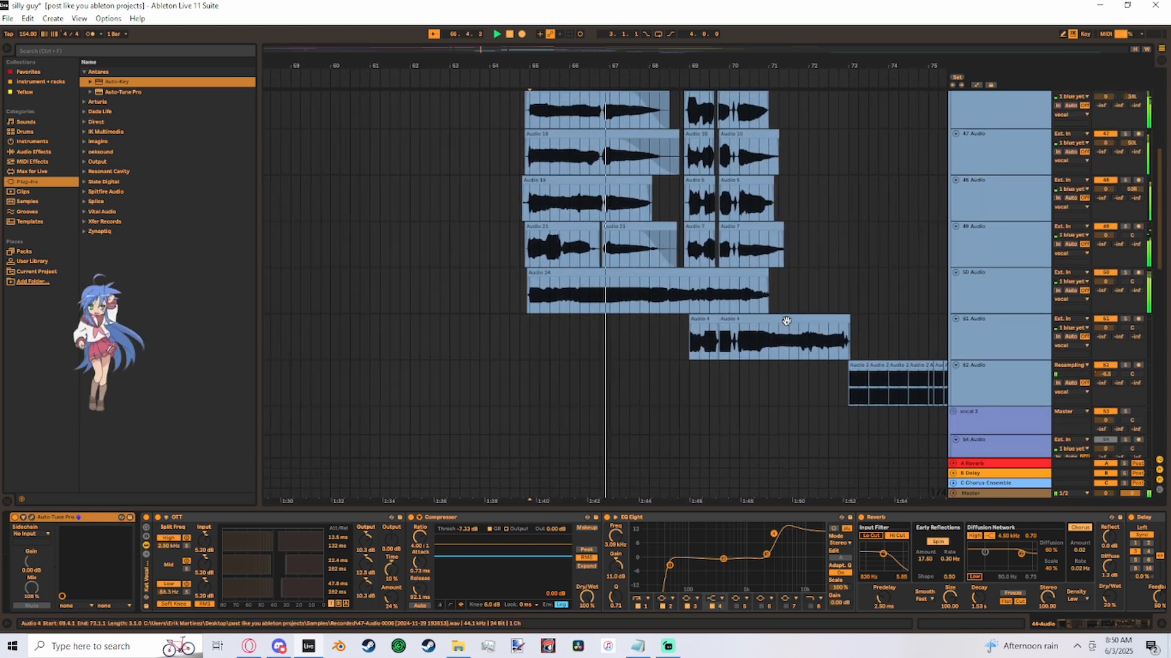
scroll(733, 318, "up", 2)
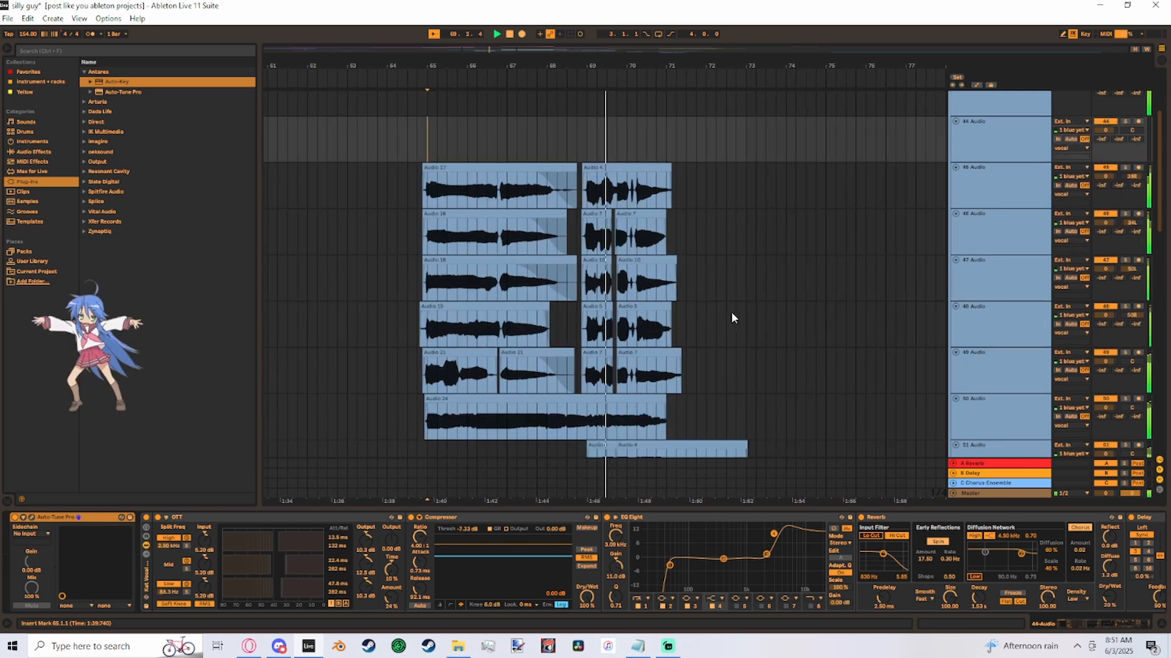
scroll(731, 312, "up", 5)
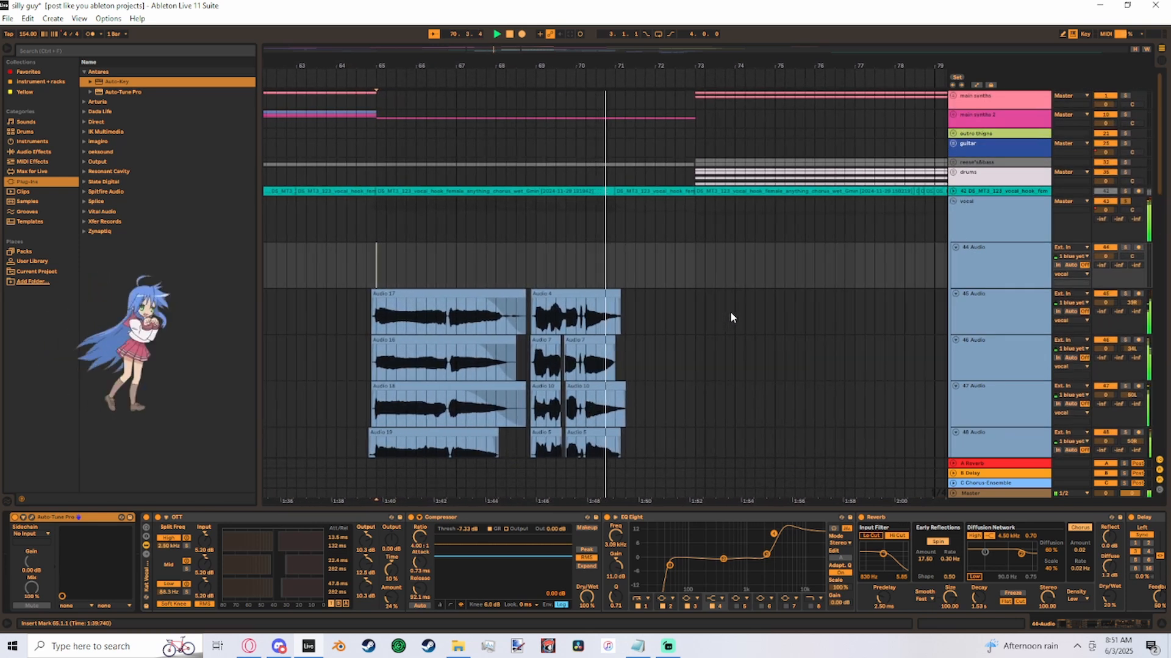
scroll(755, 256, "down", 10)
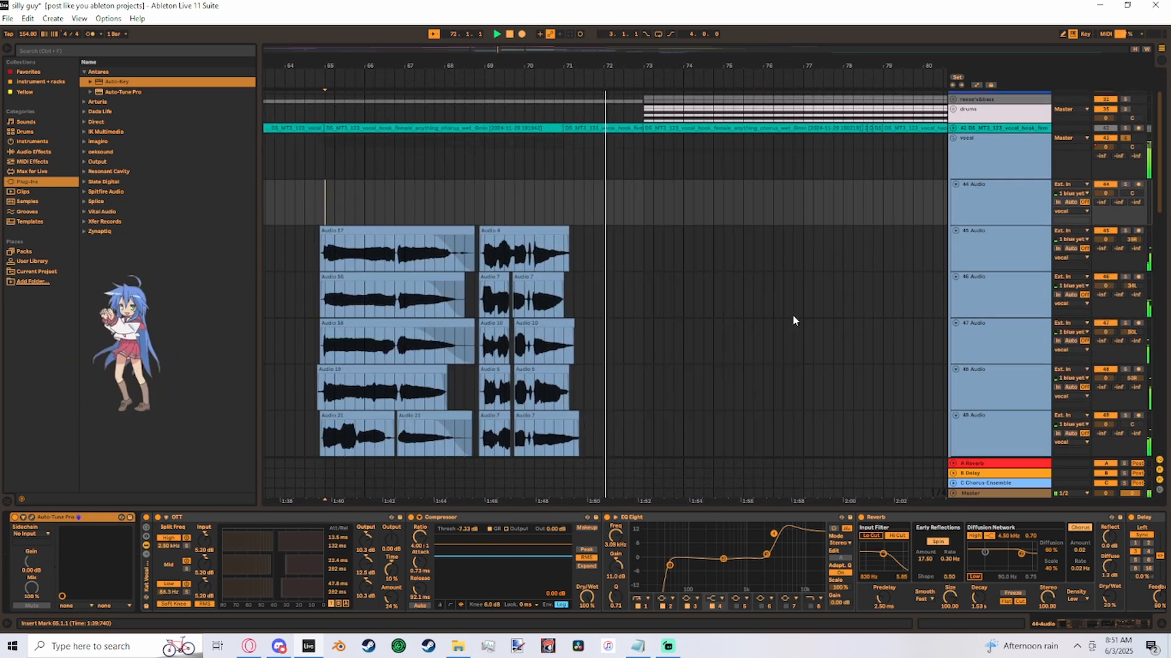
- Set the insert marker at bar 73, unsolo the vocal group and play the full arrangement from there
left_click(539, 267)
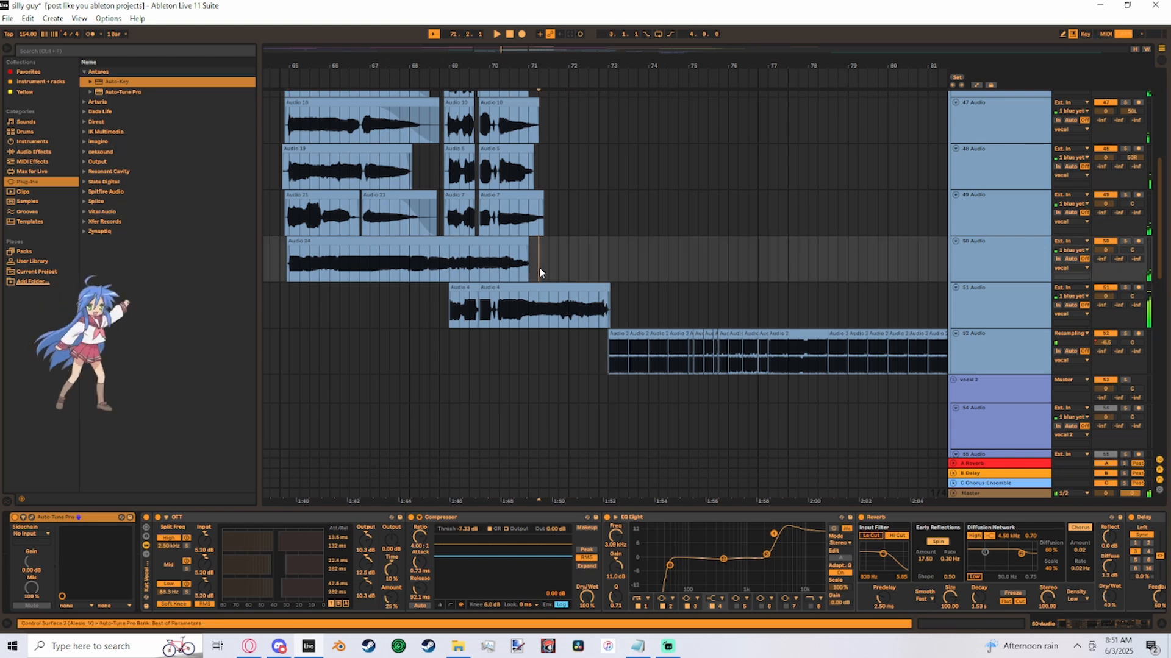
key("space")
scroll(585, 289, "up", 2)
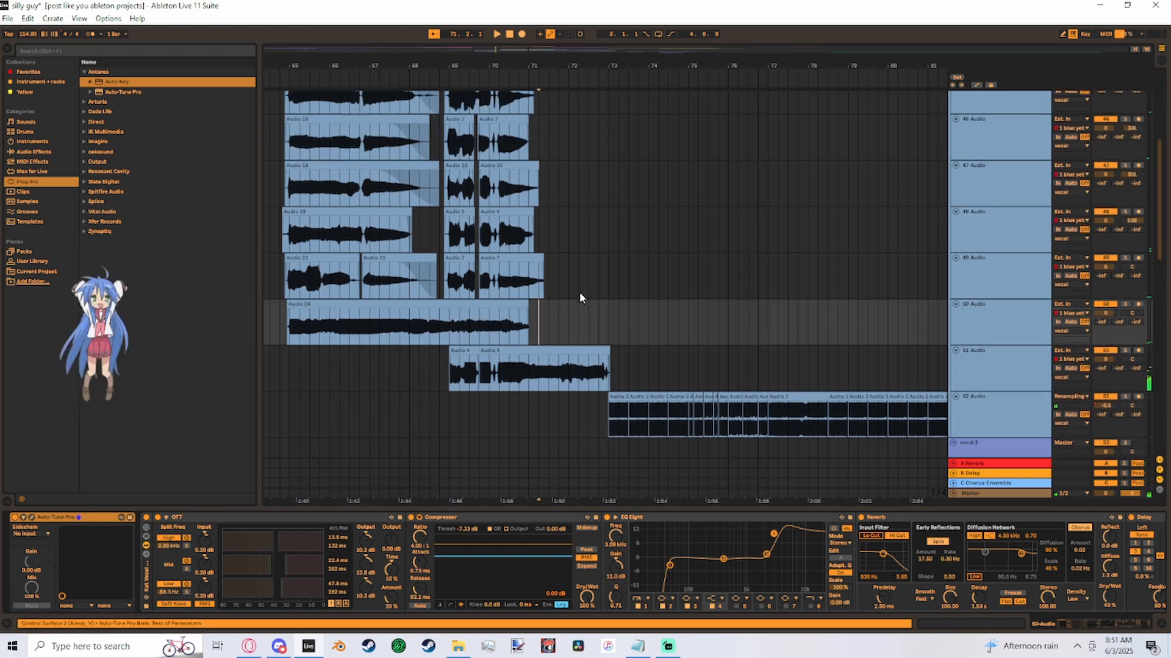
left_click(599, 296)
left_click(604, 307)
scroll(640, 347, "down", 2)
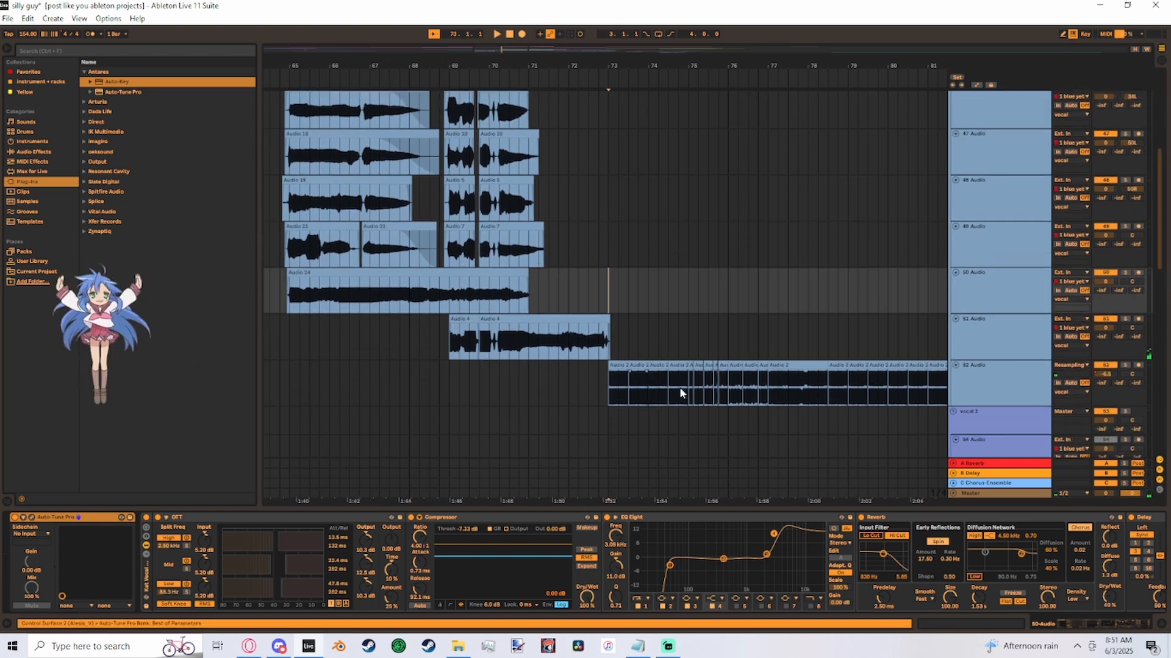
scroll(554, 290, "up", 9)
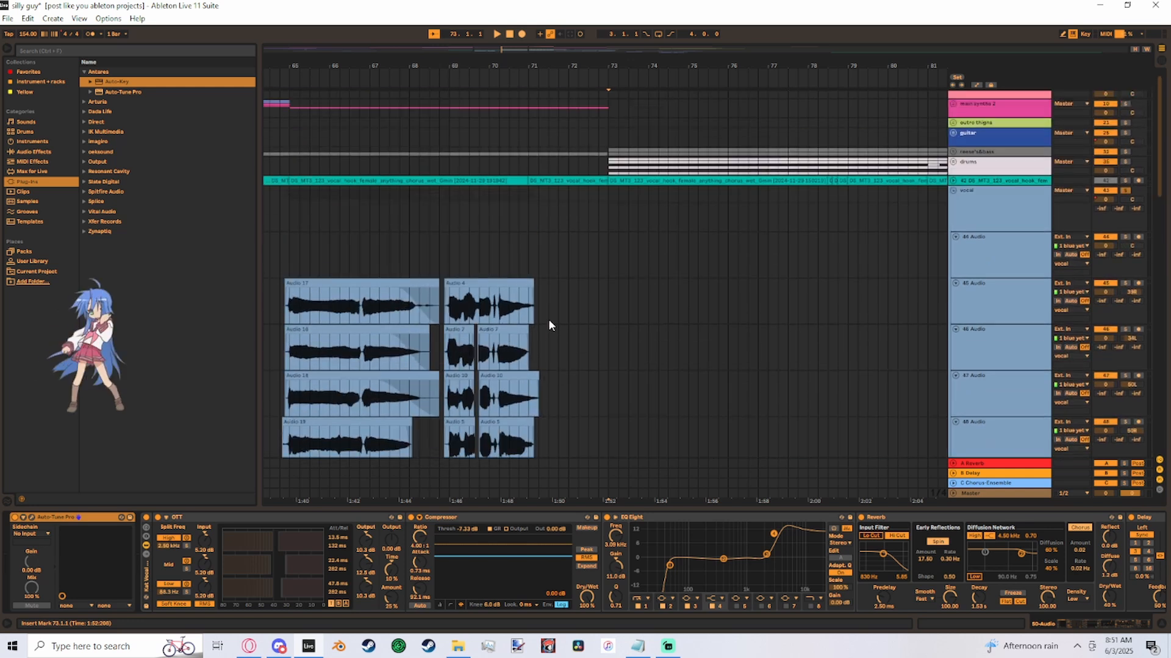
key("space")
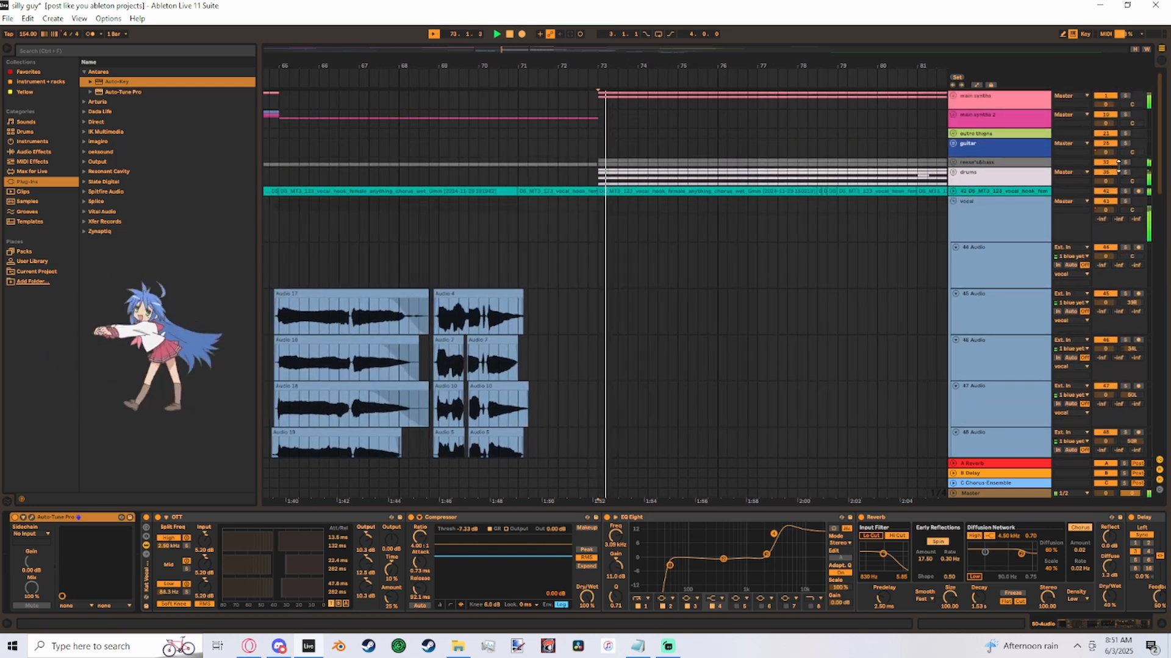
- Solo the resampled 52 Audio track and play its chopped clips from bar 73
scroll(1125, 163, "down", 3)
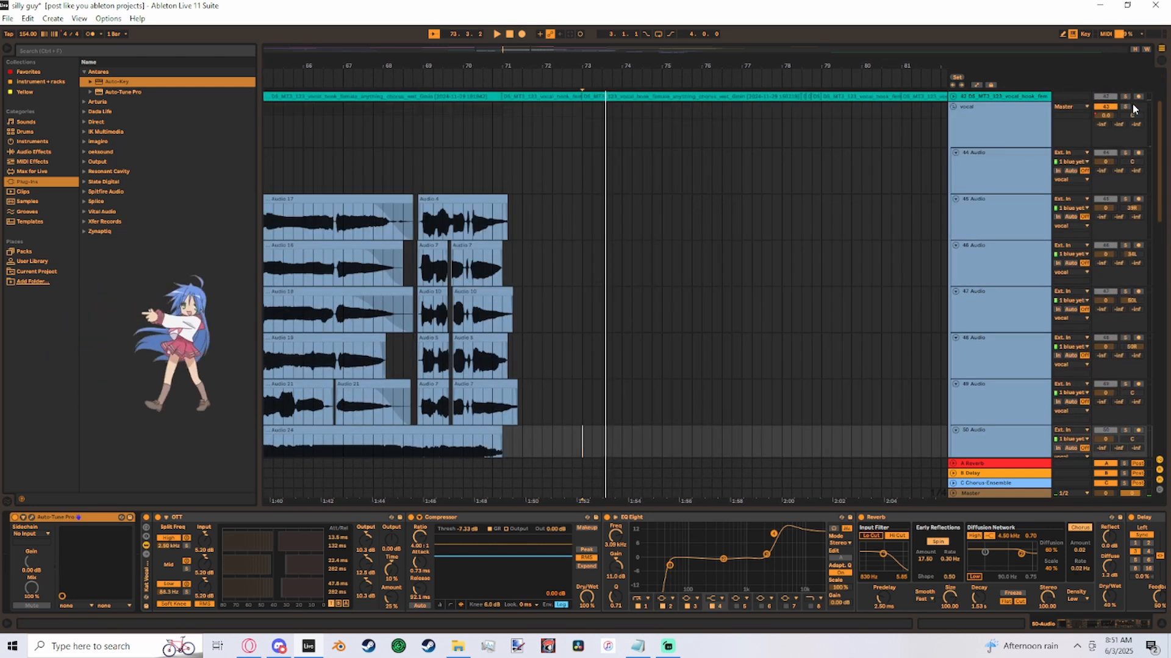
scroll(745, 350, "down", 7)
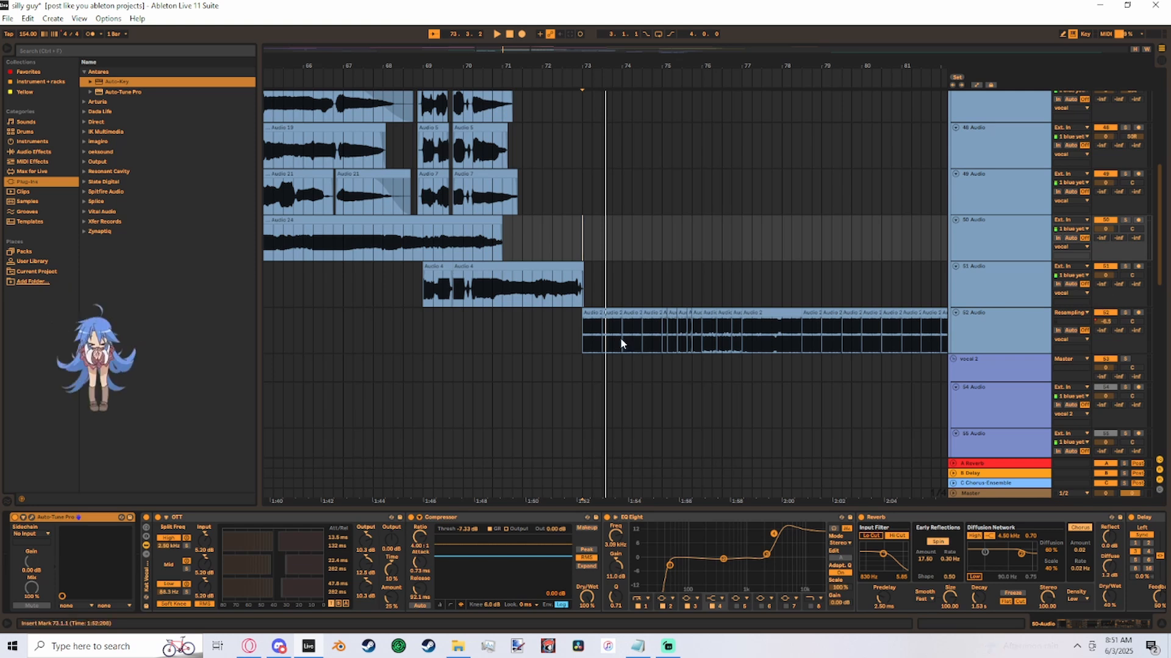
scroll(393, 257, "up", 5)
scroll(562, 379, "down", 4)
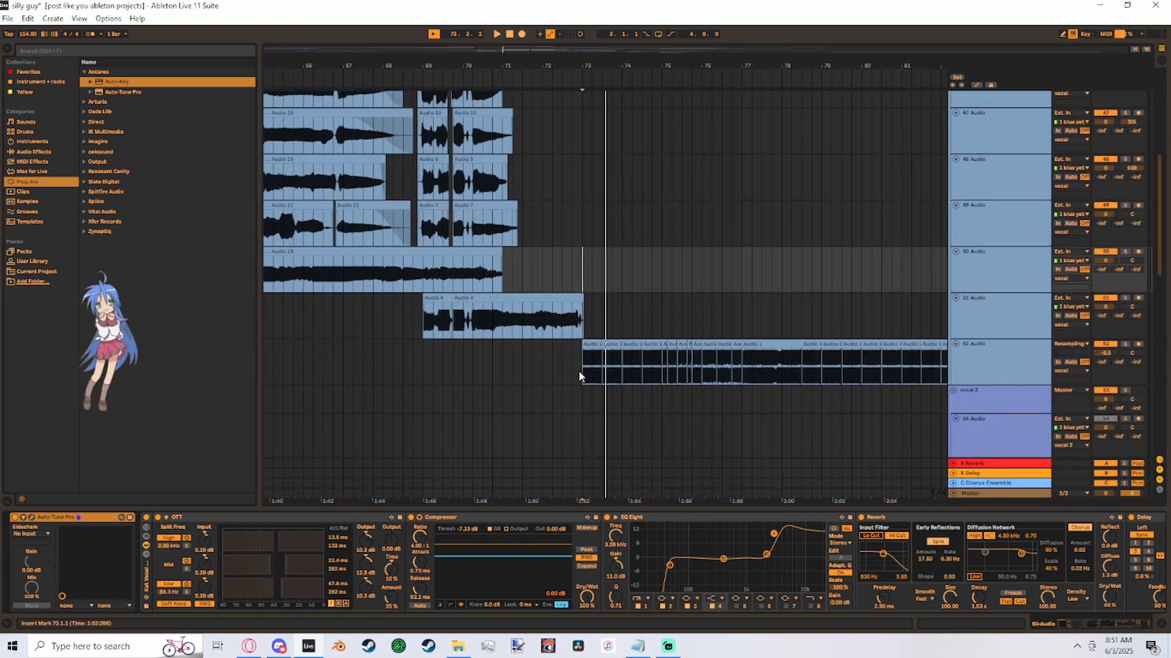
left_click(583, 373)
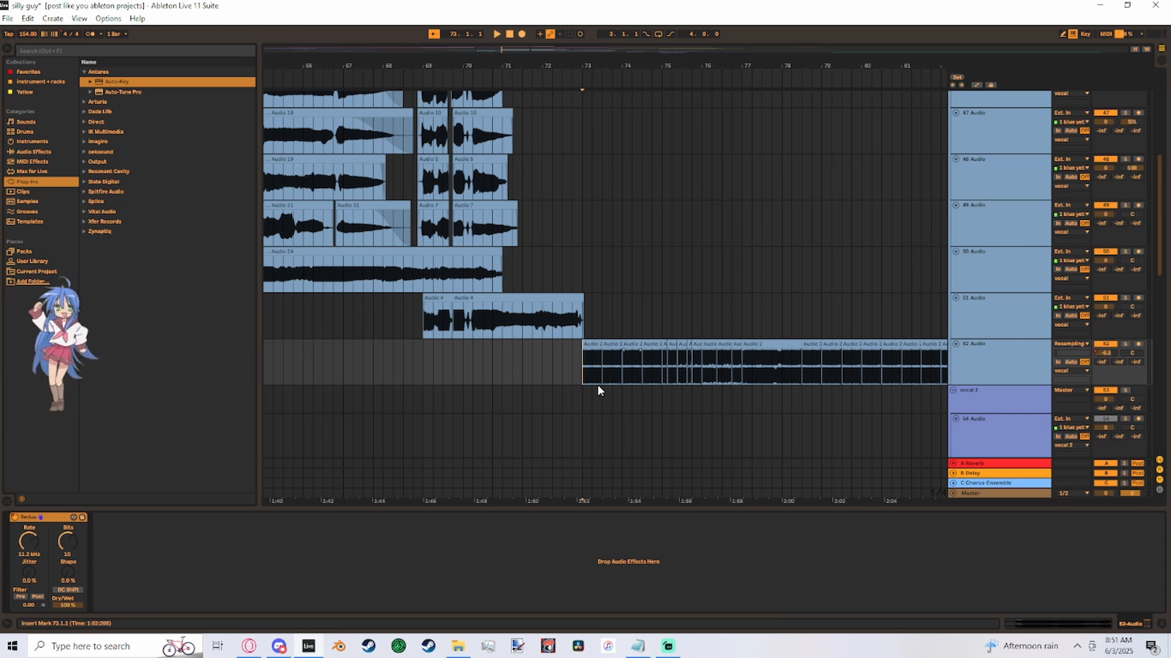
scroll(583, 378, "down", 3)
key("space")
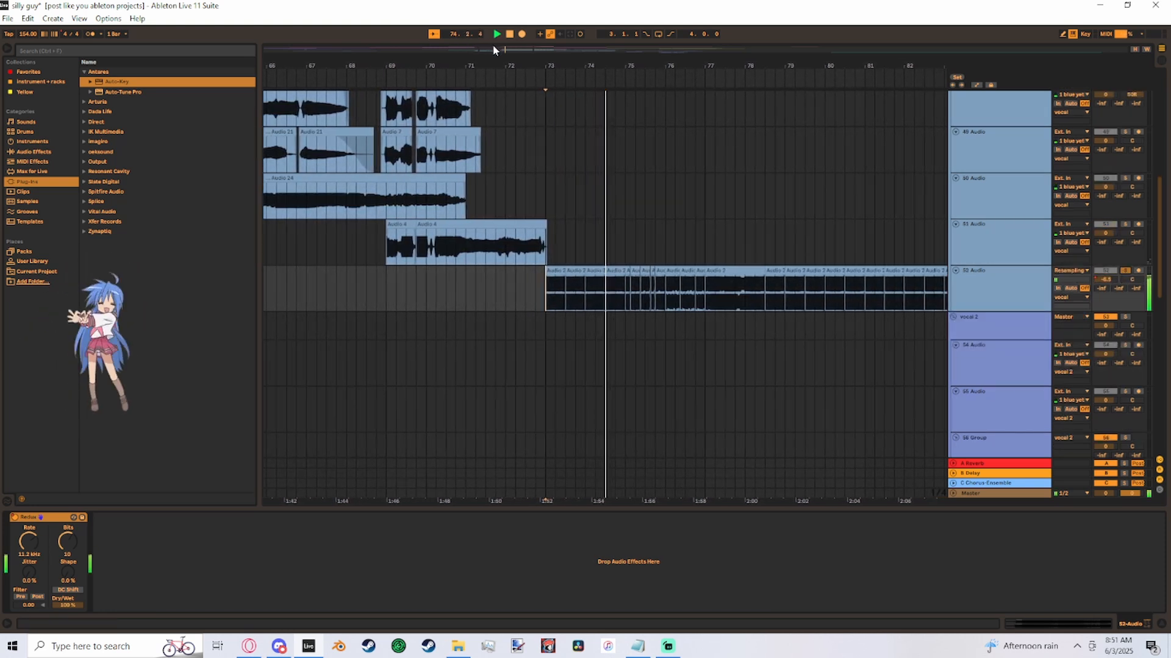
mouse_move(493, 46)
left_mouse_down()
mouse_move(516, 57)
mouse_move(507, 52)
left_mouse_up()
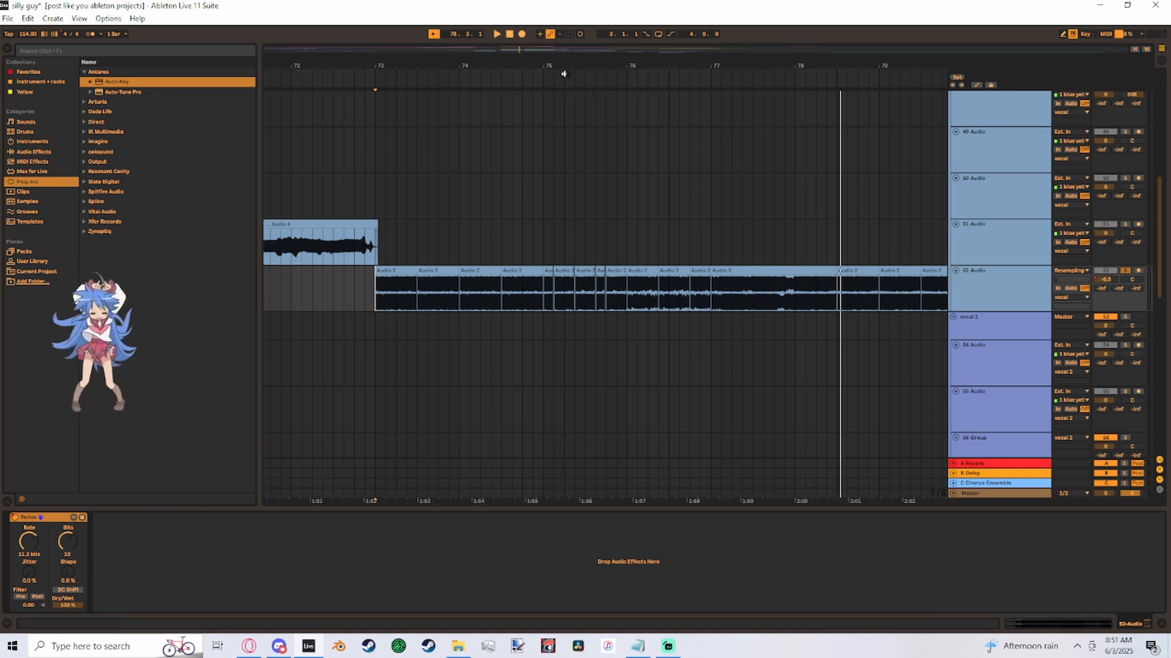
left_click_drag(511, 48, 509, 42)
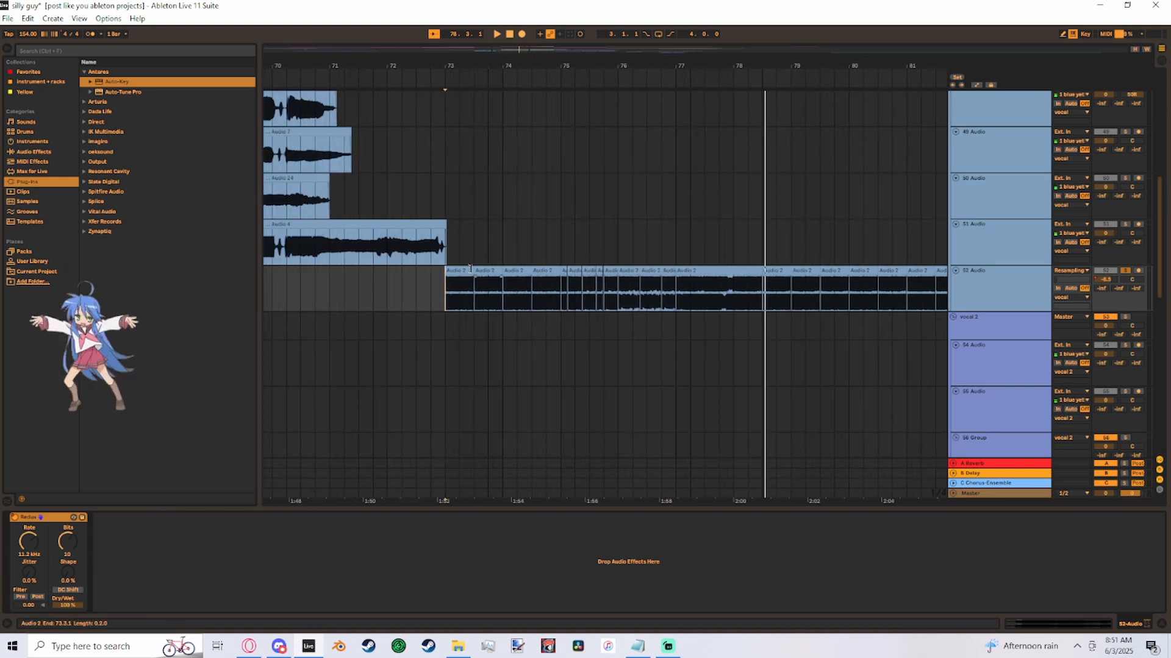
- Try extending the first 52 Audio clip over the following chops and deleting sections of it to leave gaps
left_click_drag(474, 270, 934, 267)
left_click(462, 296)
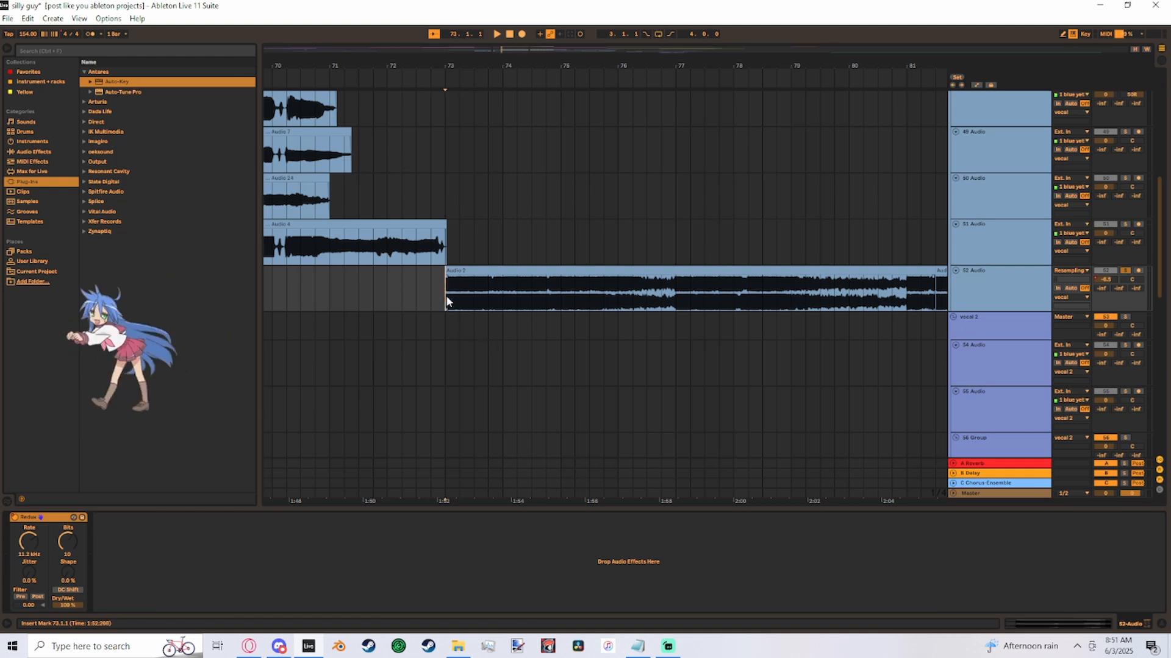
left_click_drag(459, 297, 618, 286)
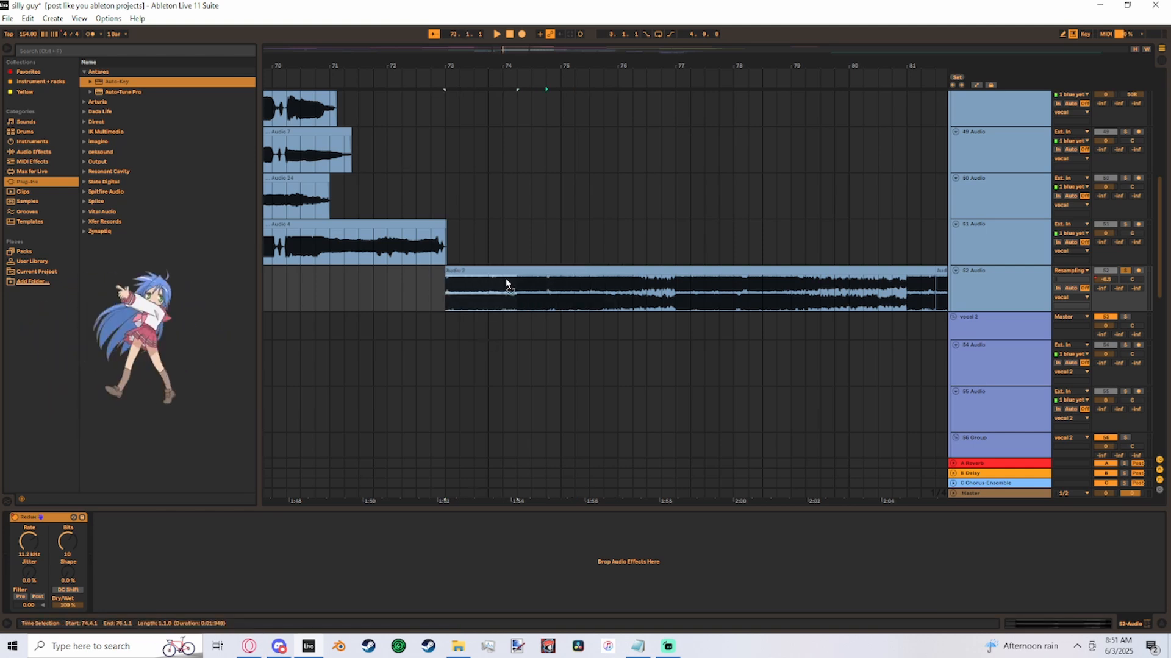
key("Delete")
scroll(525, 280, "left", 3)
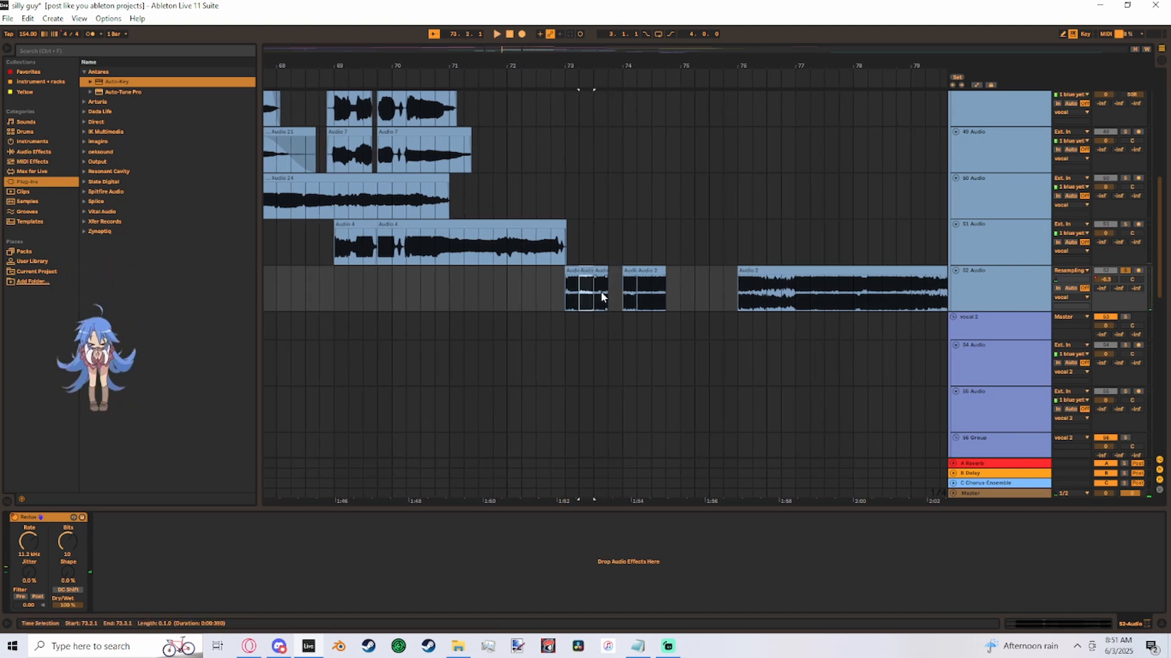
- Duplicate the one-beat slice on 52 Audio repeatedly to fill the gaps through bar 74 and play the repeats
key("ctrl+d")
key("ctrl+d")
key("ctrl+d")
key("ctrl+d")
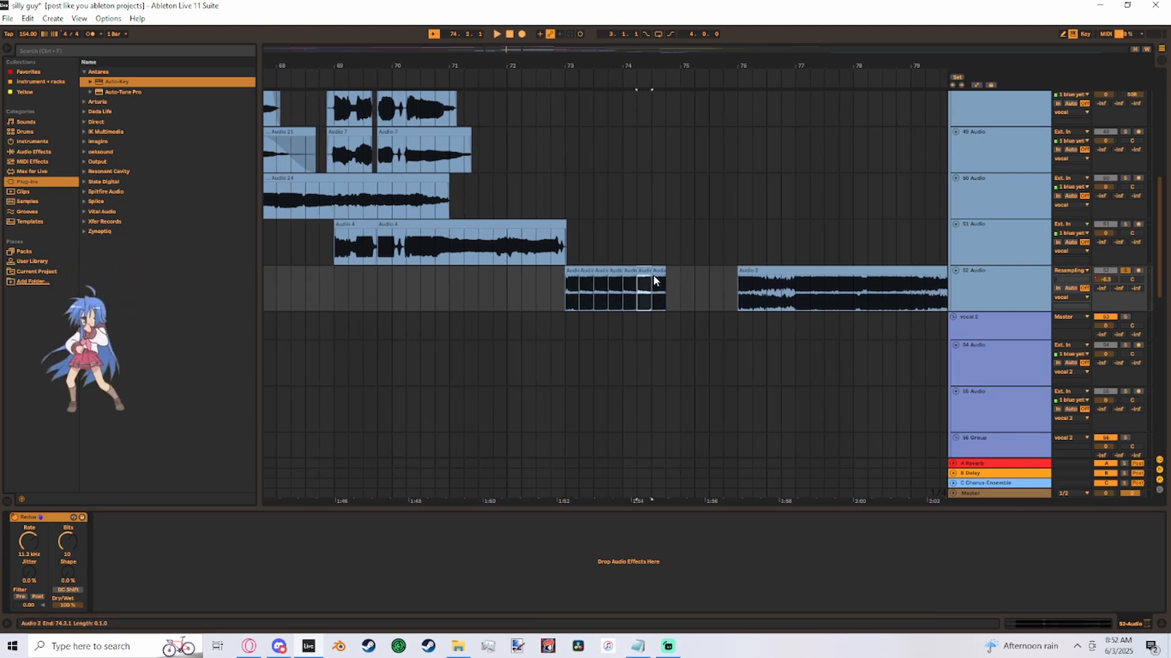
key("space")
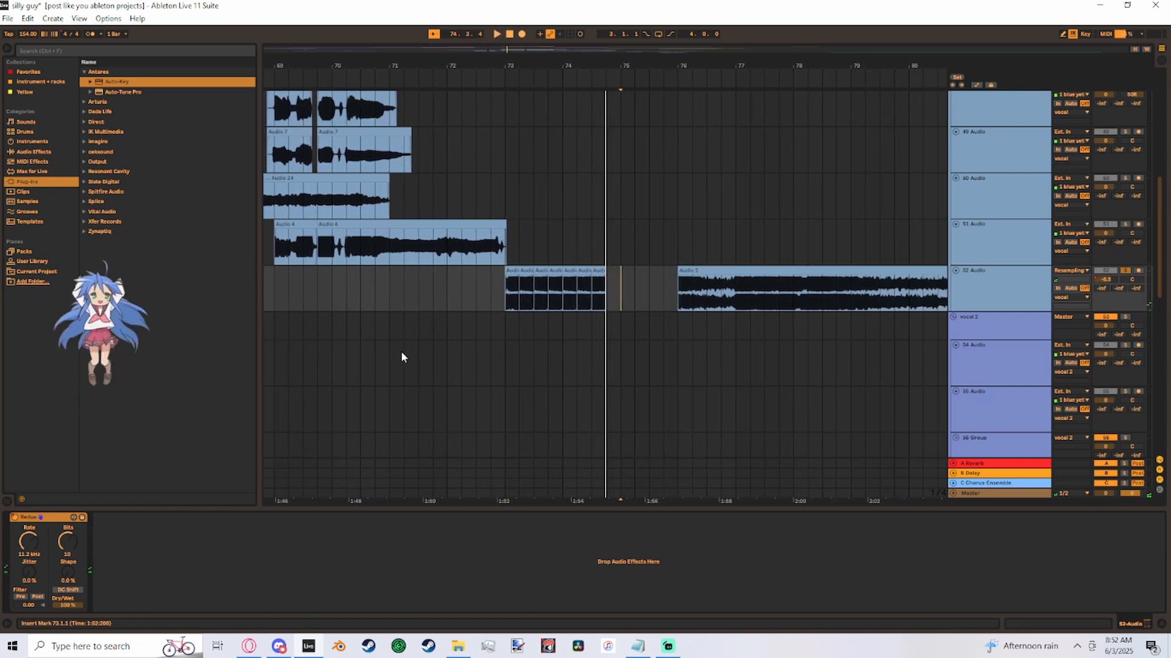
- Undo the trial clip edits to restore the original chop pattern on 52 Audio
key("ctrl+z")
key("ctrl+z")
key("ctrl+z")
key("ctrl+z")
- Play the finely cut chops on 52 Audio up close, starting just before bar 75
left_click_drag(505, 51, 506, 109)
left_click(604, 235)
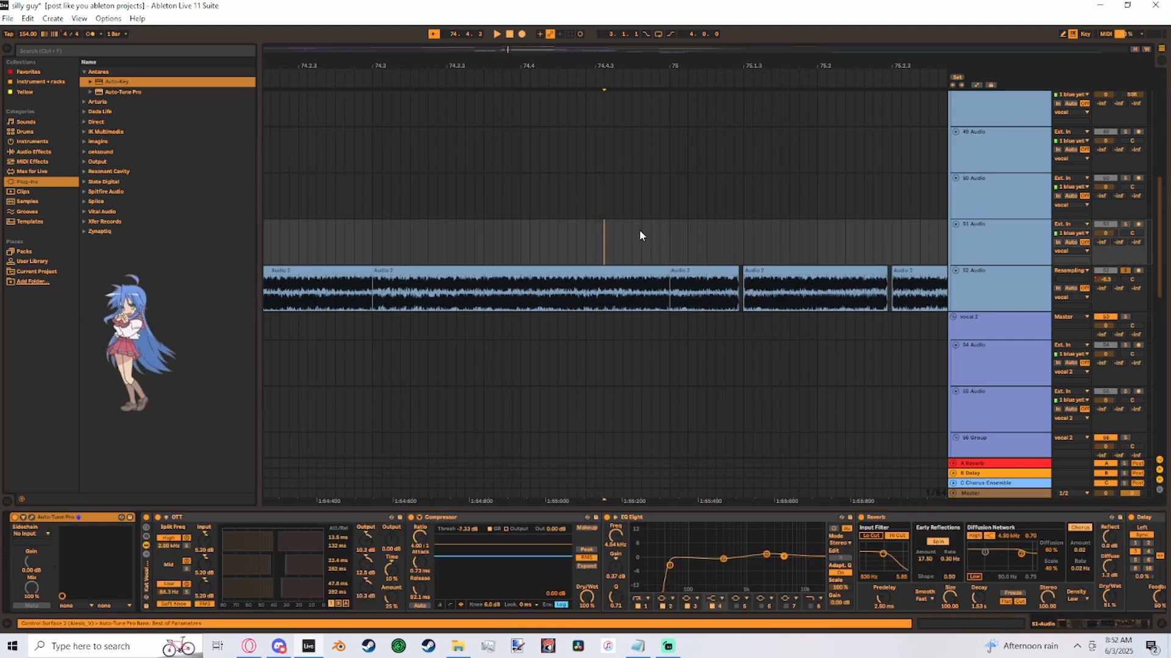
key("space")
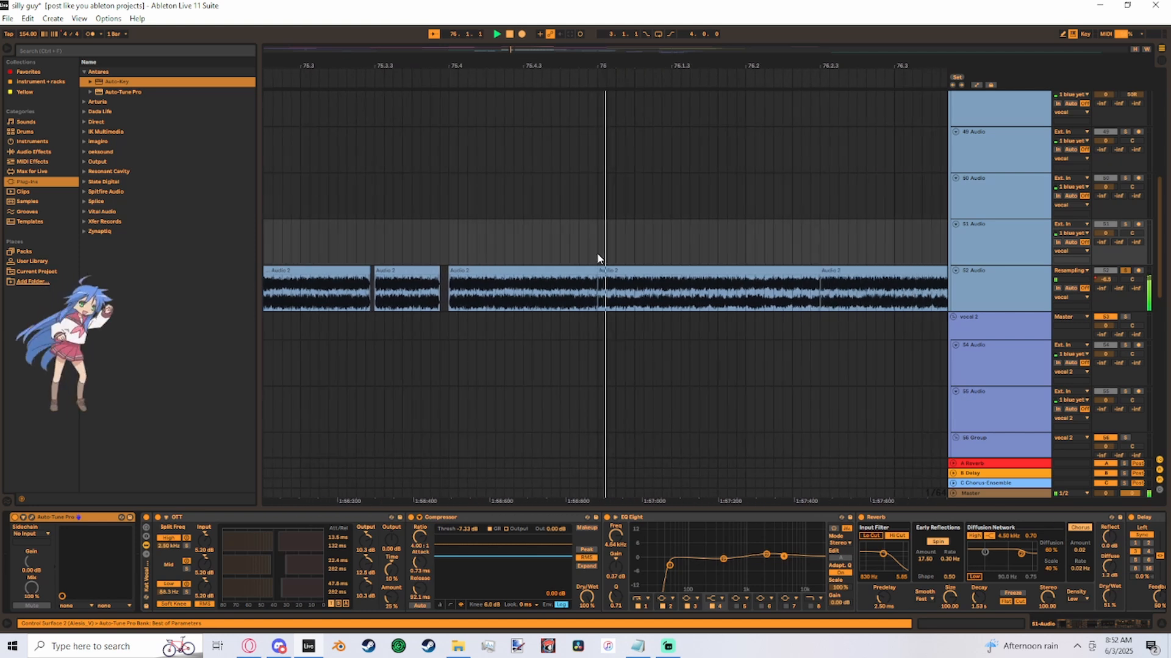
key("space")
- Return the insert marker to bar 73 and view the Redux effect on the 52 Audio track
left_click_drag(514, 49, 511, 49)
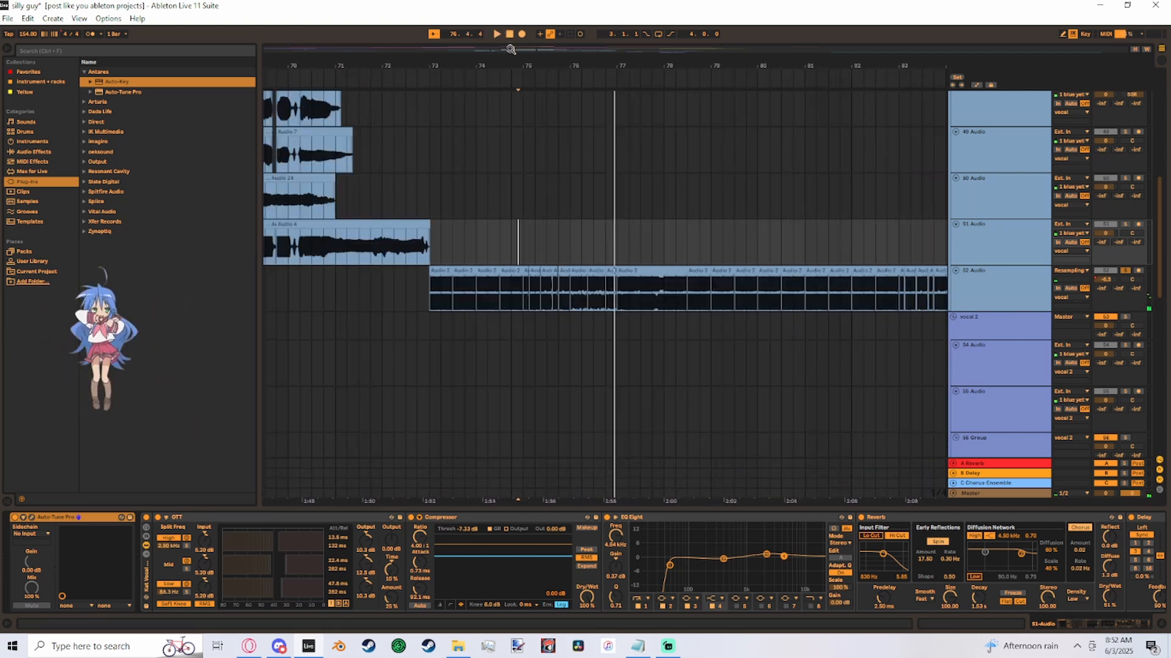
left_click(418, 293)
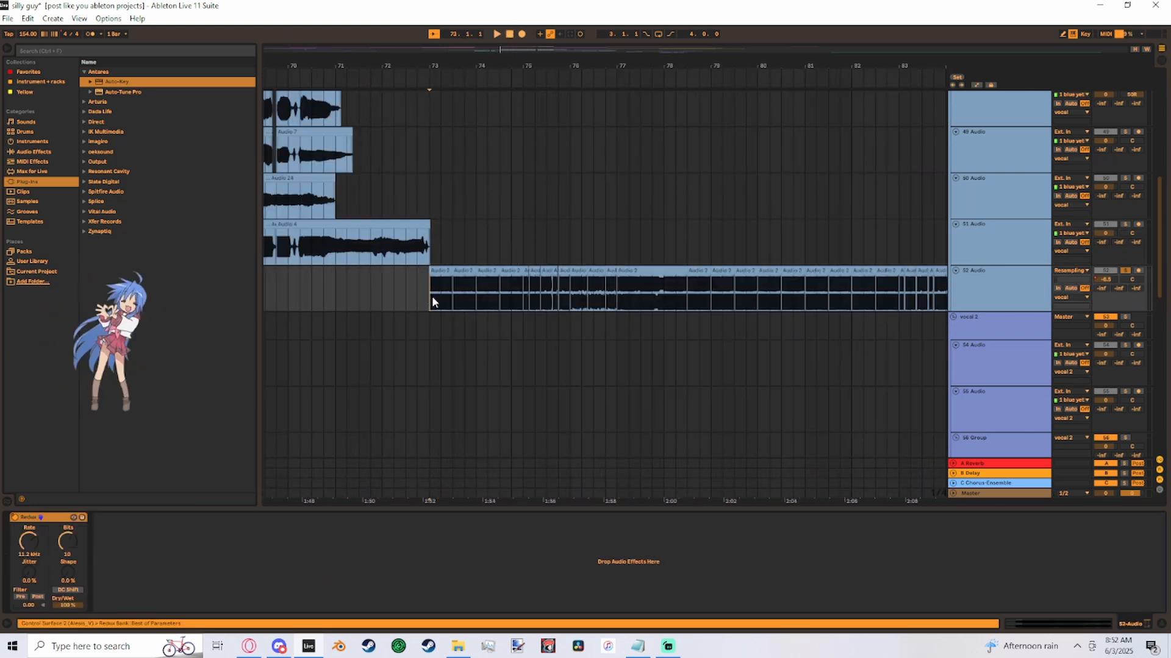
double_click(1016, 299)
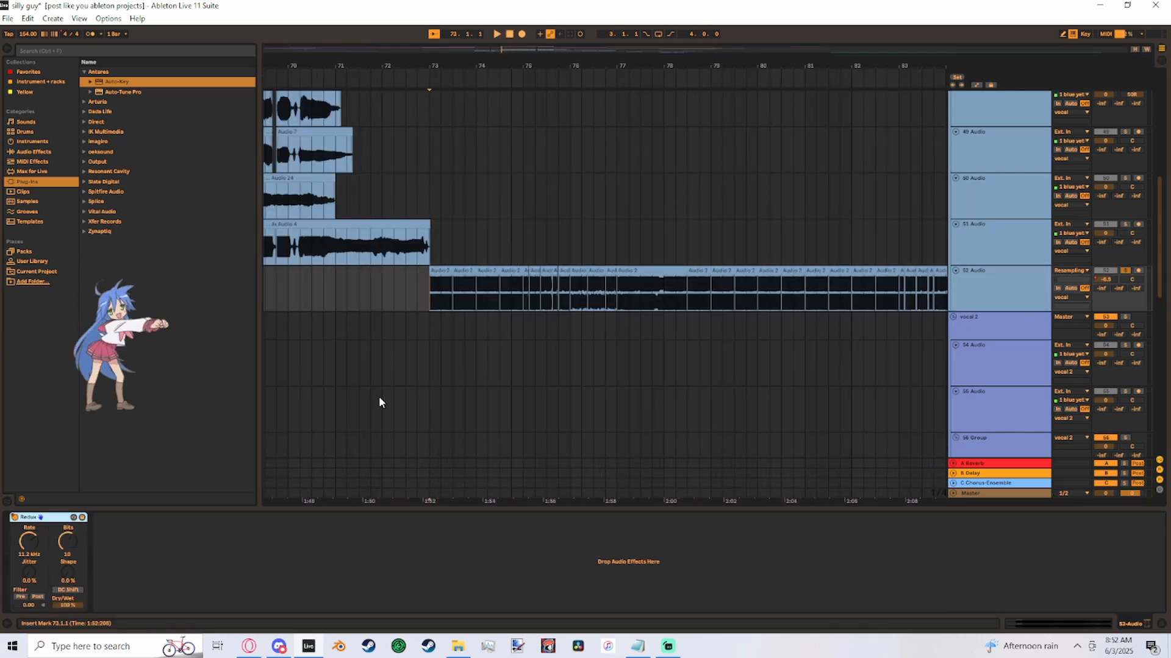
left_click(430, 256)
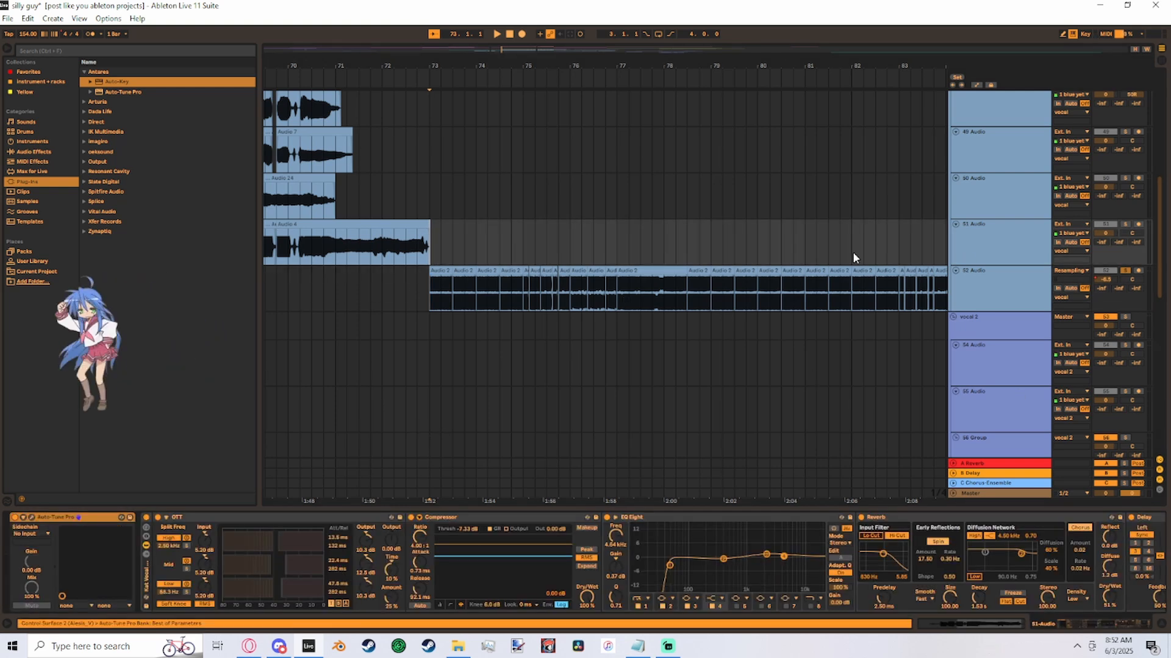
- Examine the rest of the chopped 52 Audio sequence past bar 90, then return to its opening clips at bar 73
scroll(605, 226, "down", 2)
scroll(604, 226, "right", 6)
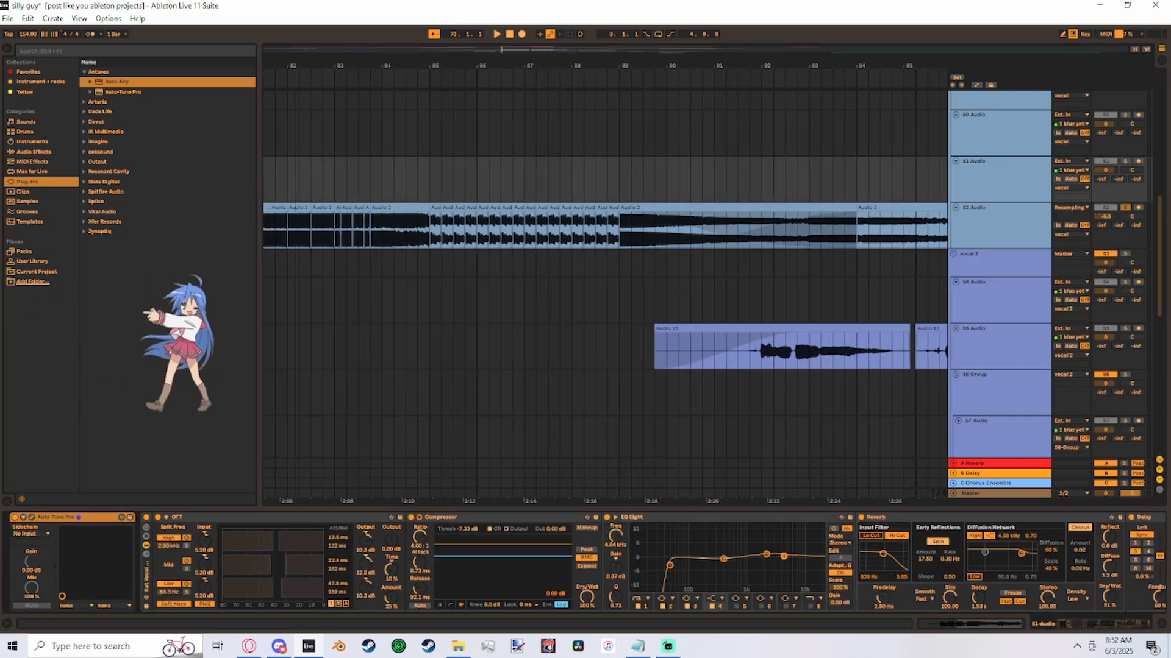
scroll(605, 225, "left", 5)
scroll(604, 226, "down", 3)
scroll(605, 226, "left", 5)
scroll(605, 225, "right", 4)
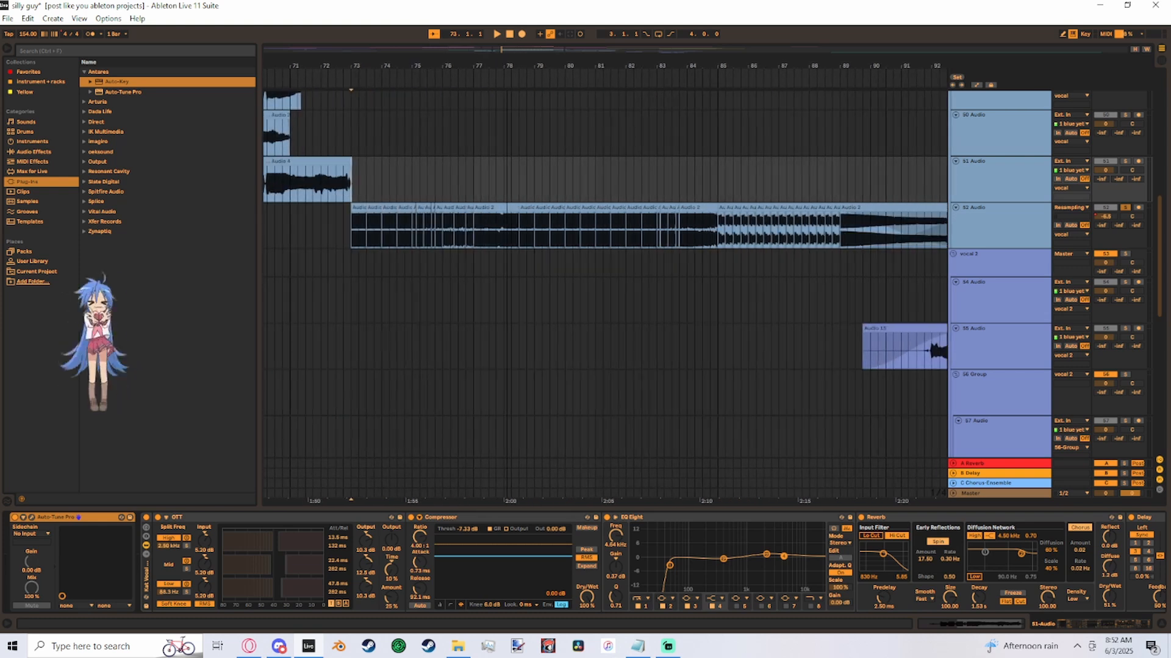
scroll(361, 309, "up", 2)
left_click_drag(510, 48, 510, 74)
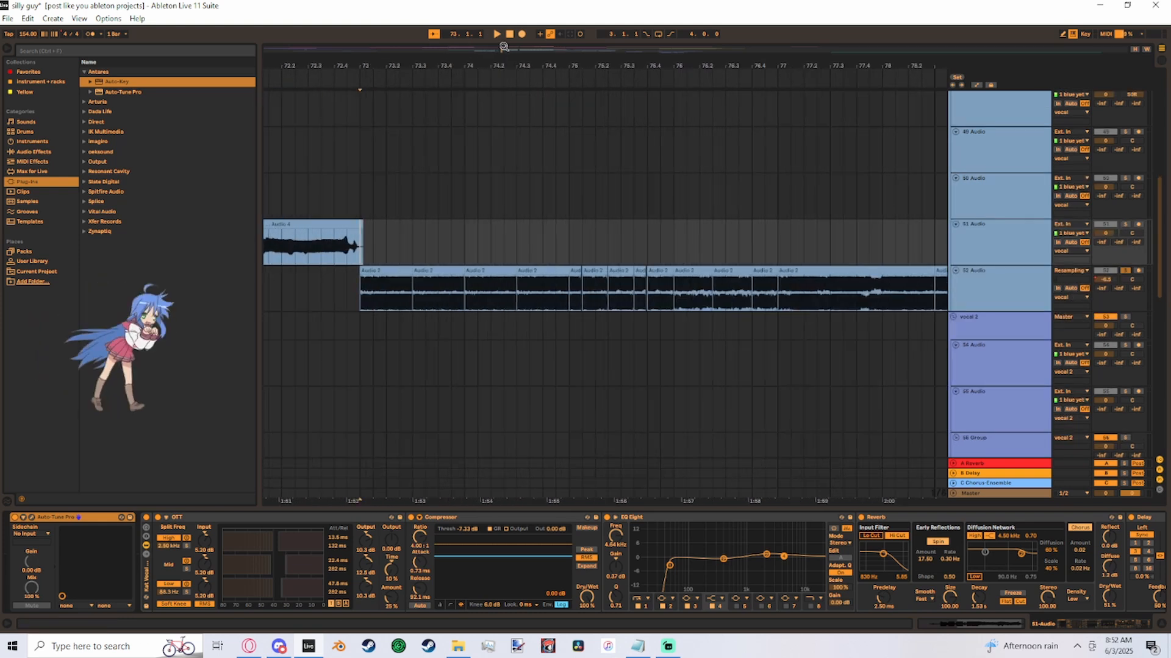
- Open the first resampled clip at bar 73 on 52 Audio, adjust its pitch and play the chops
double_click(375, 269)
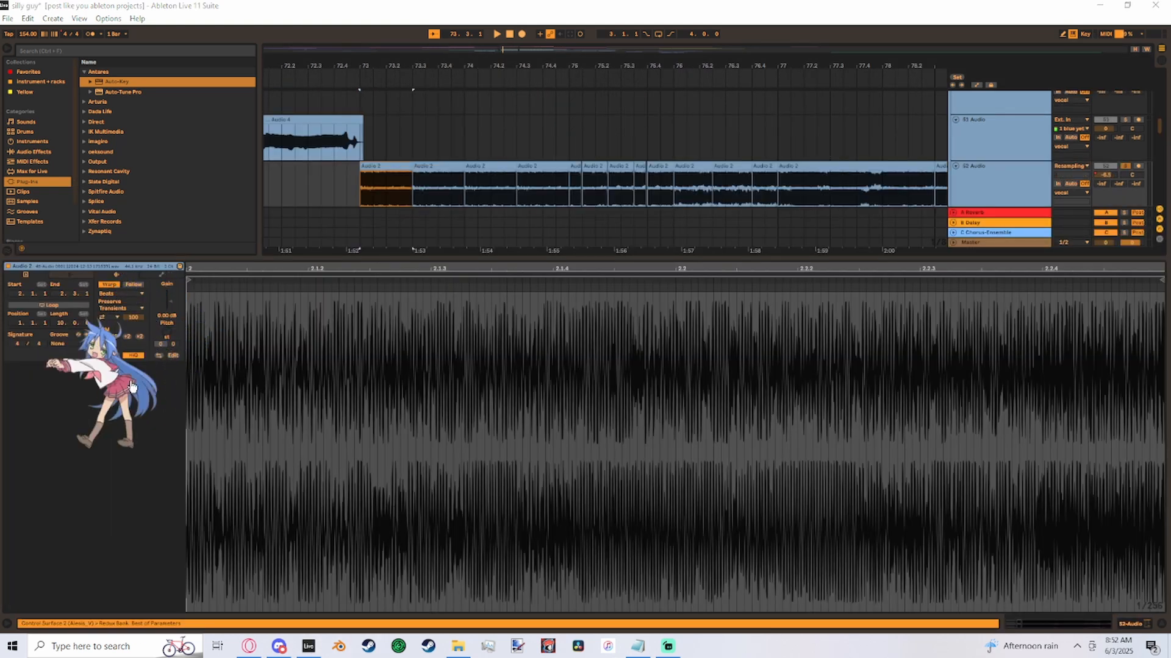
left_click_drag(171, 337, 171, 354)
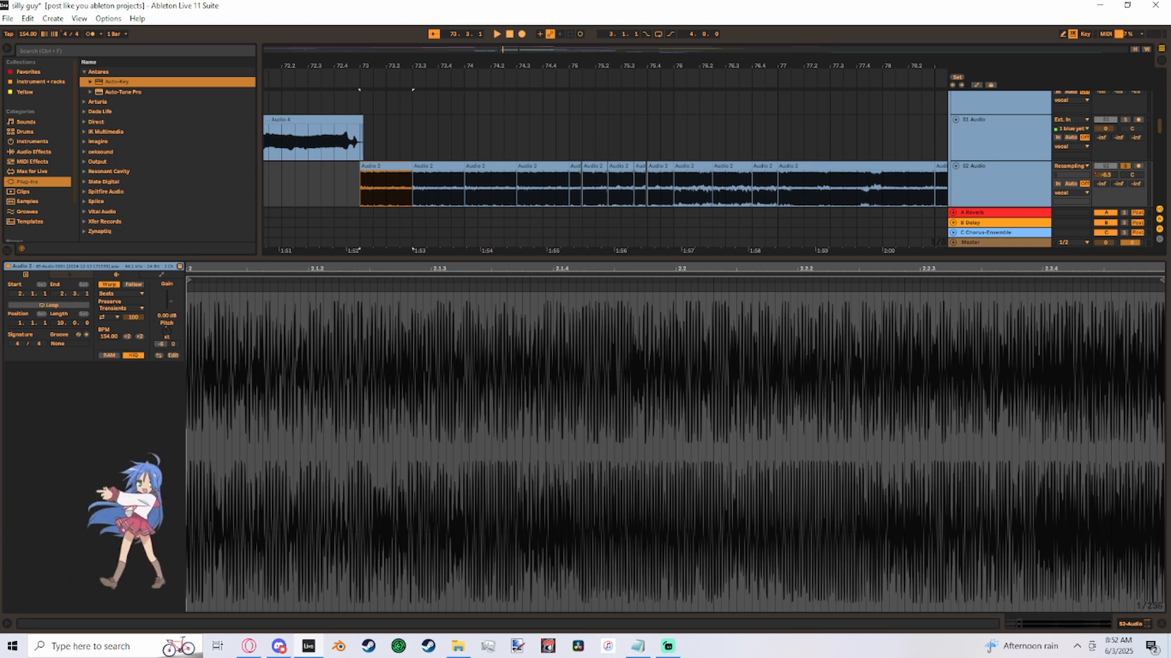
key("space")
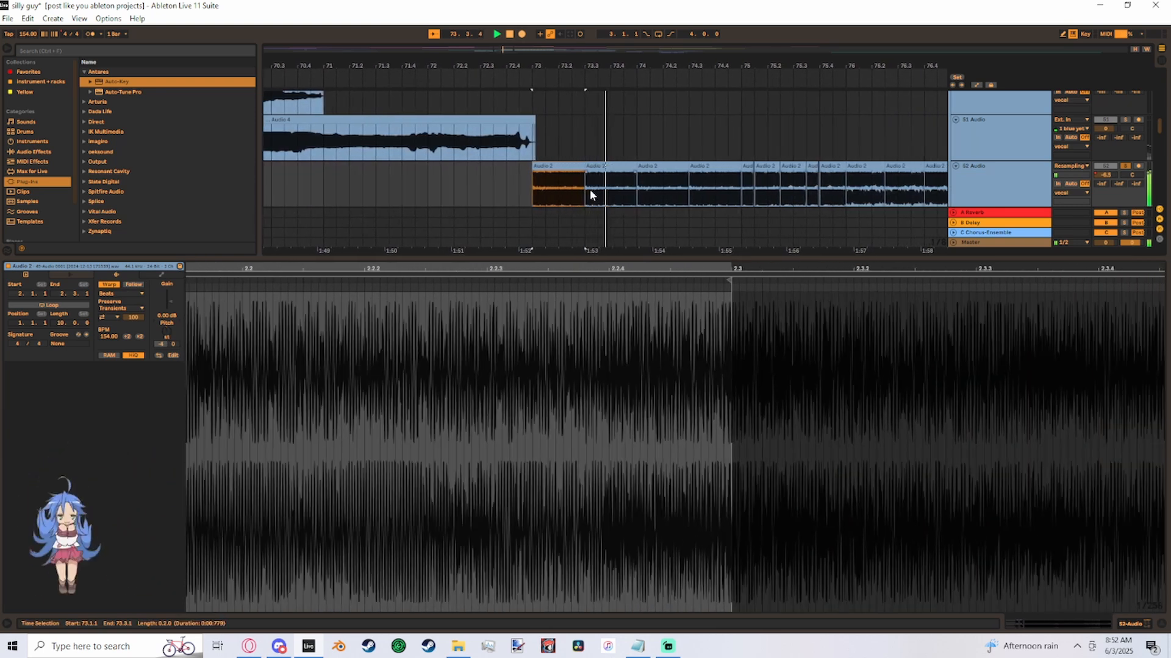
- Lower the pitch of the first 52 Audio chop at bar 73 and play the sequence from there
left_click(508, 35)
left_click_drag(507, 50, 529, 22)
left_click_drag(866, 139, 514, 177)
left_click_drag(167, 333, 167, 341)
left_click(518, 161)
key("space")
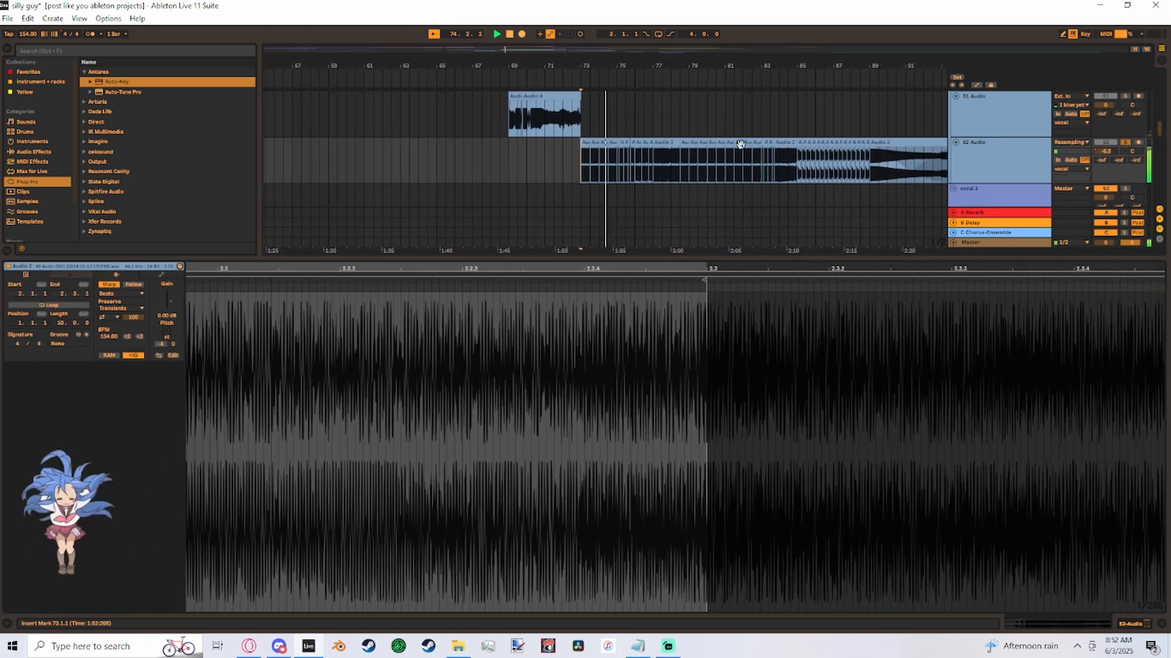
- Stop playback, inspect the first chop on 52 Audio and place the insert marker at bar 73 on 51 Audio
left_click(577, 142)
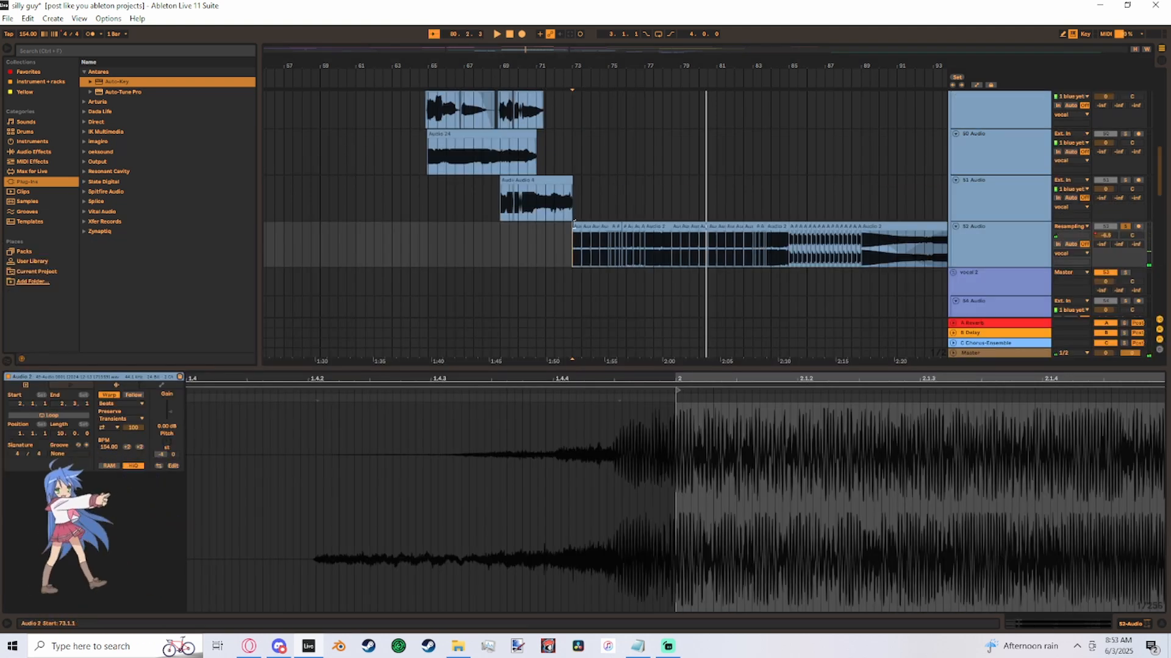
key("space")
left_click(576, 225)
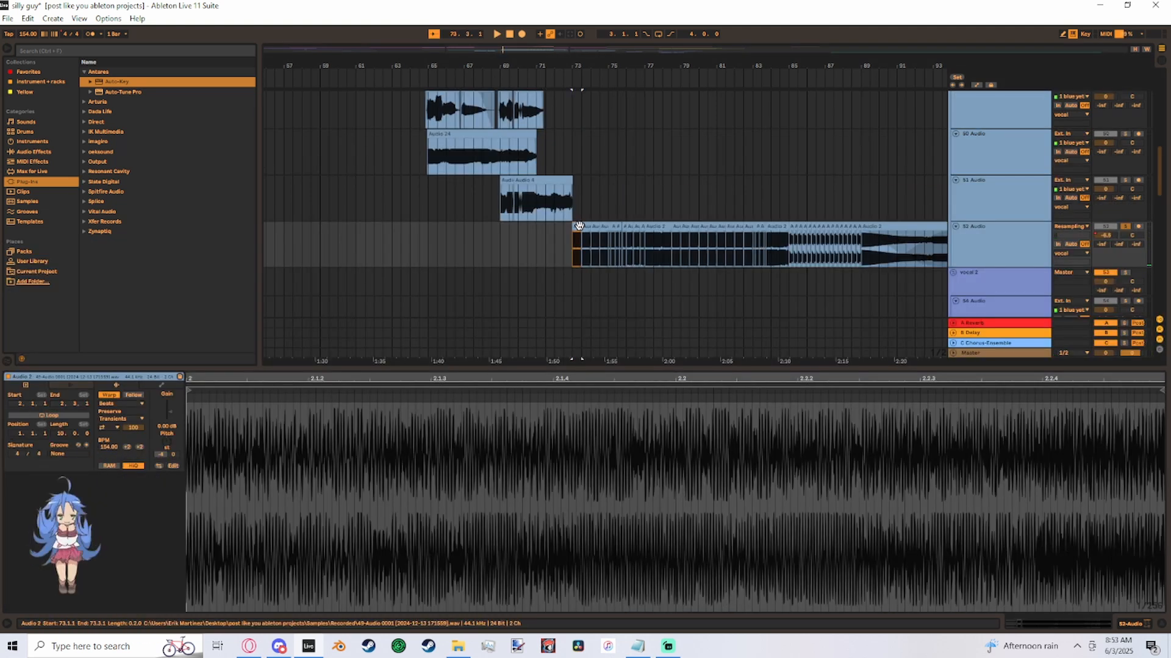
left_click(678, 145)
left_click(607, 202)
left_click(574, 209)
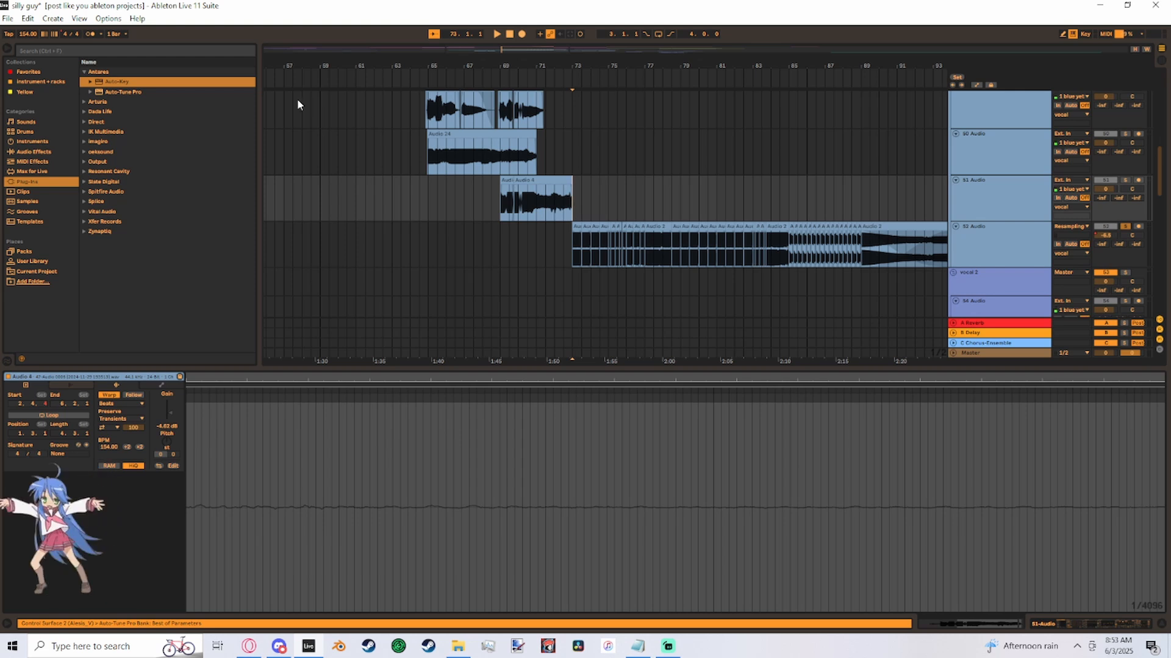
scroll(297, 104, "down", 3)
scroll(393, 177, "up", 2)
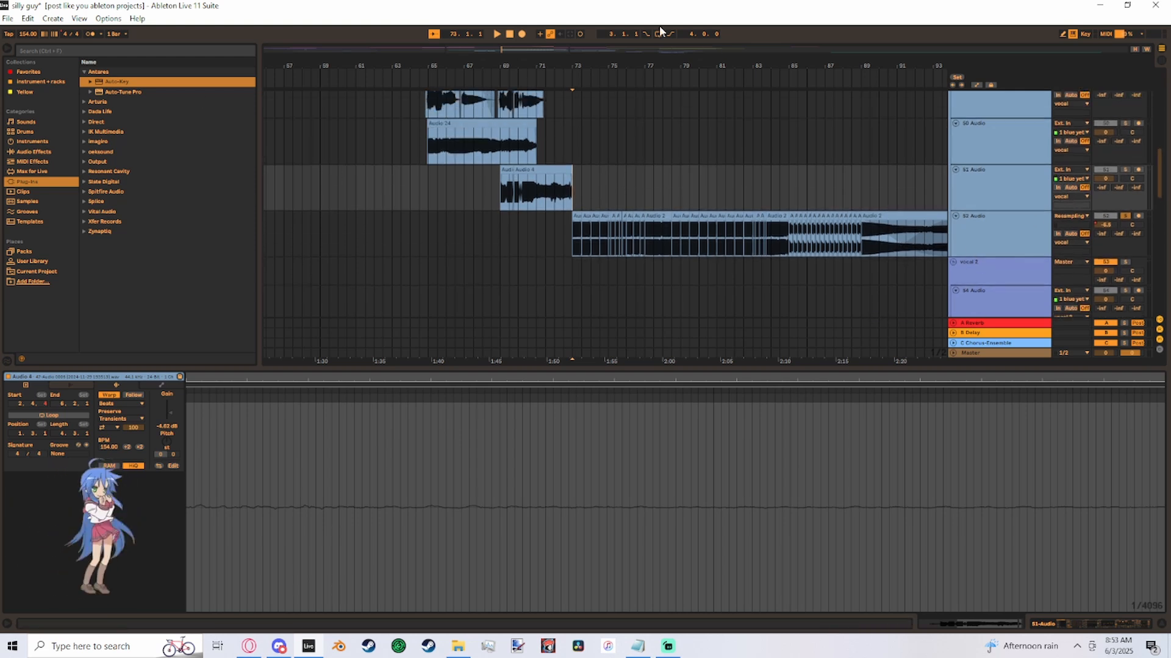
- Play the chop sequence from bar 73 and slow the project tempo to 110 BPM during playback
left_click_drag(536, 49, 539, 40)
key("space")
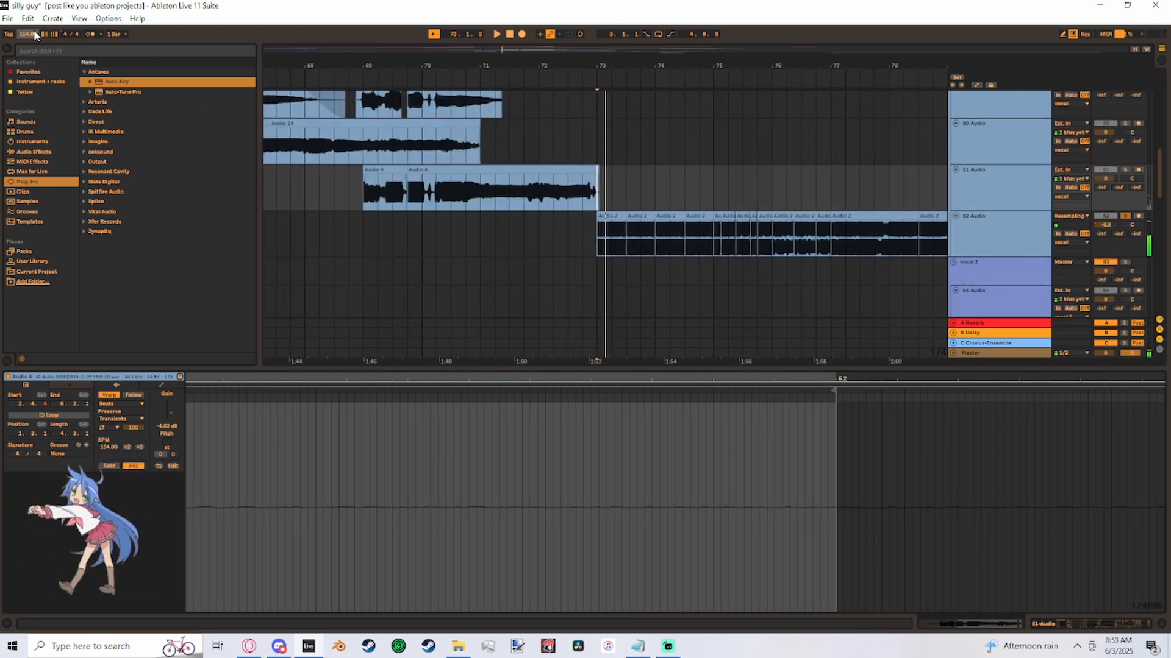
left_click_drag(34, 32, 34, 48)
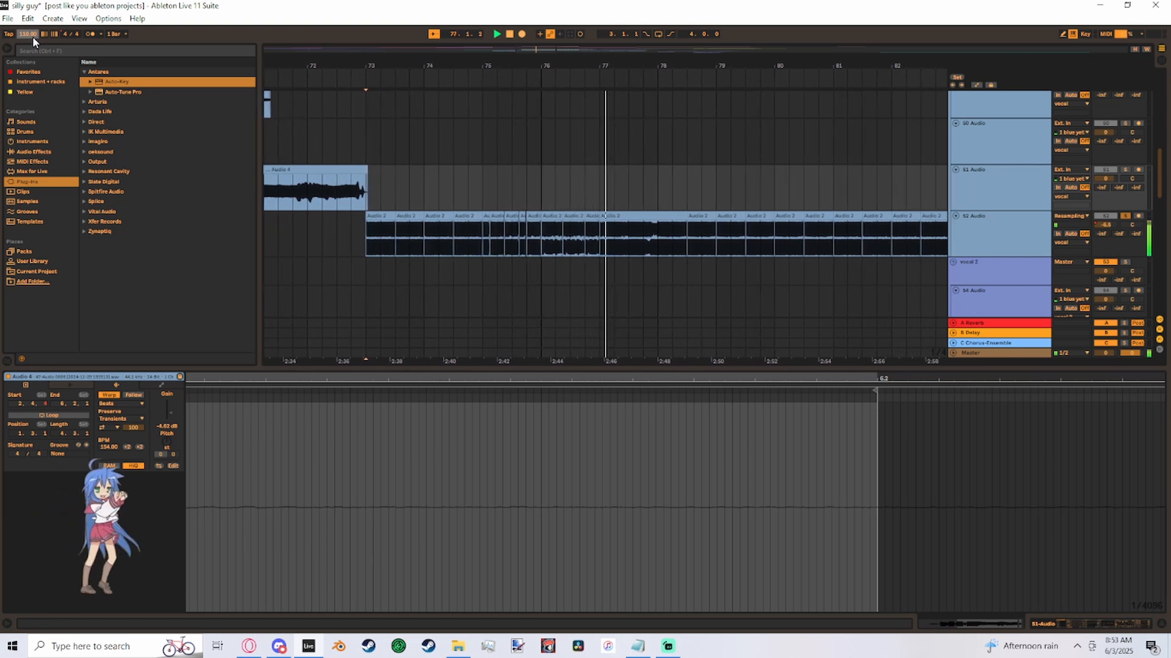
- Stop playback and turn off warping for the 52 Audio chop at bar 76
left_click(486, 242)
key("space")
left_click(494, 216)
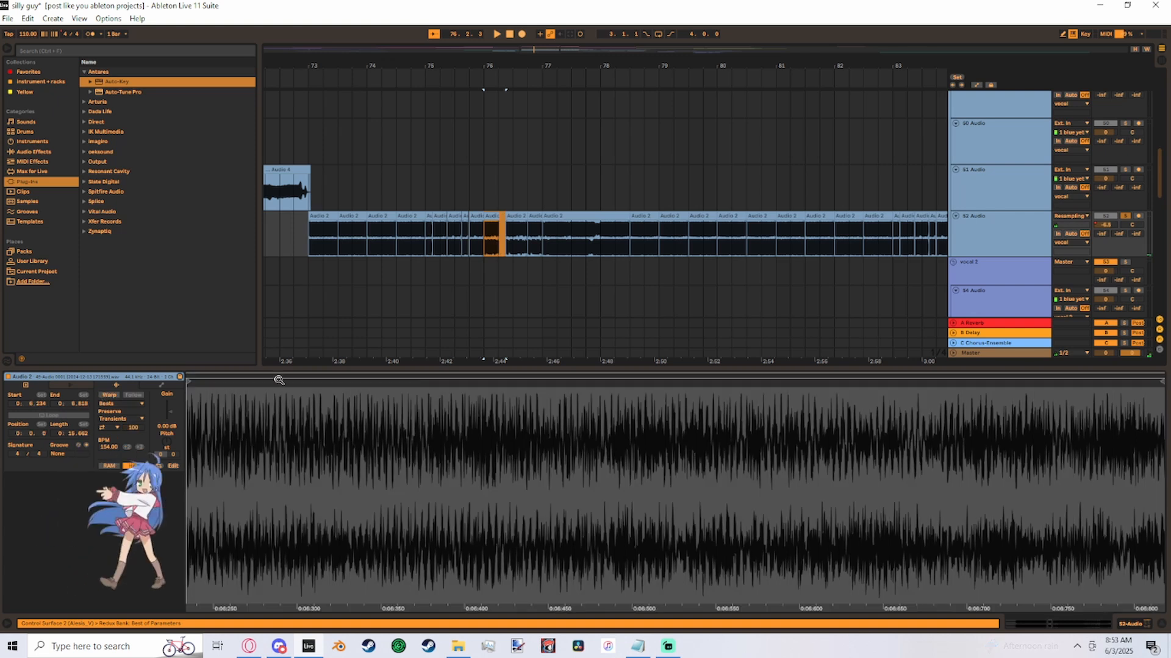
- Play the 52 Audio chops from bar 76 at the 110 BPM tempo
left_click(469, 241)
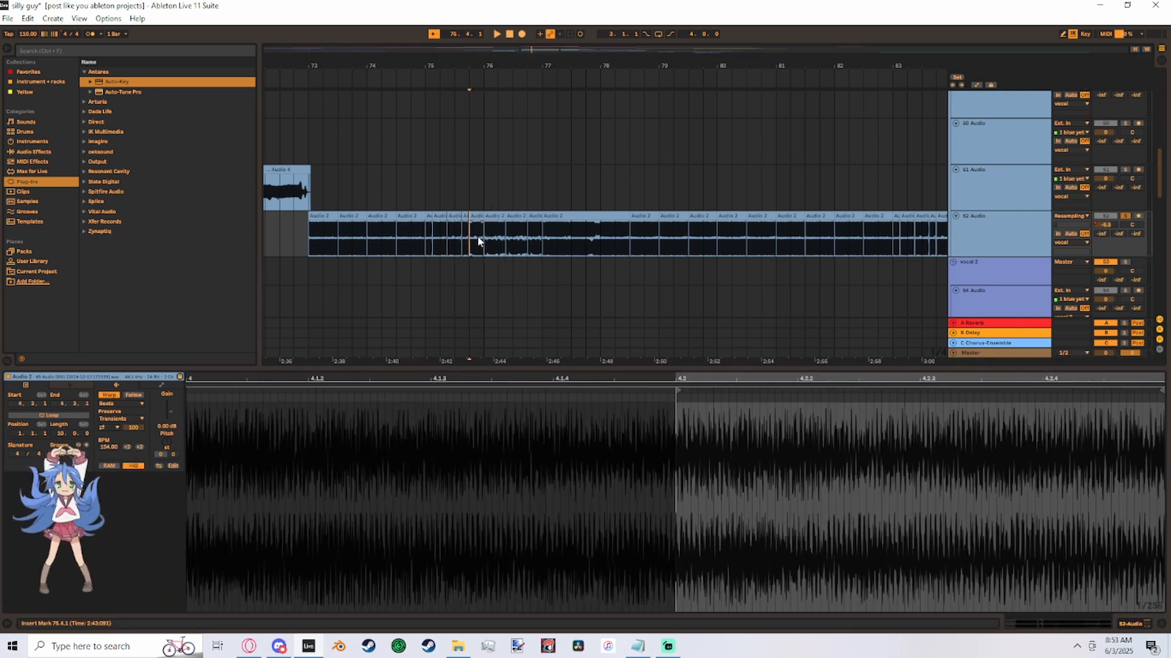
left_click(485, 241)
key("space")
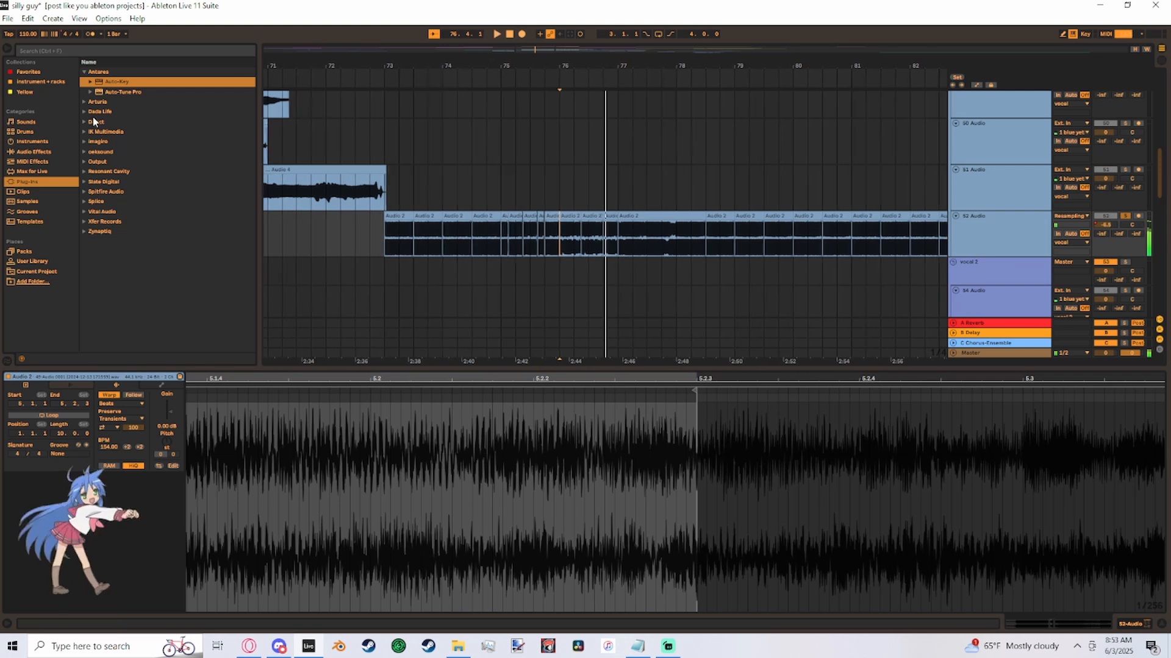
- Play the chops from bar 76 while setting the project tempo to 120 BPM, and undo the tempo change
left_click(573, 247)
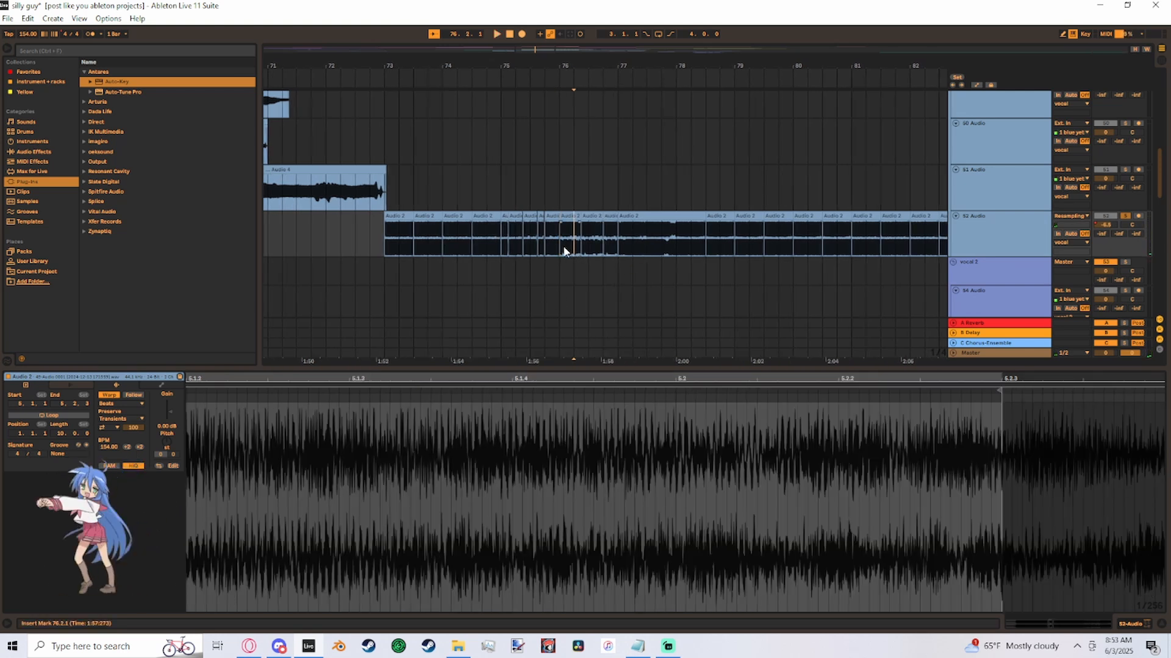
left_click(561, 246)
key("space")
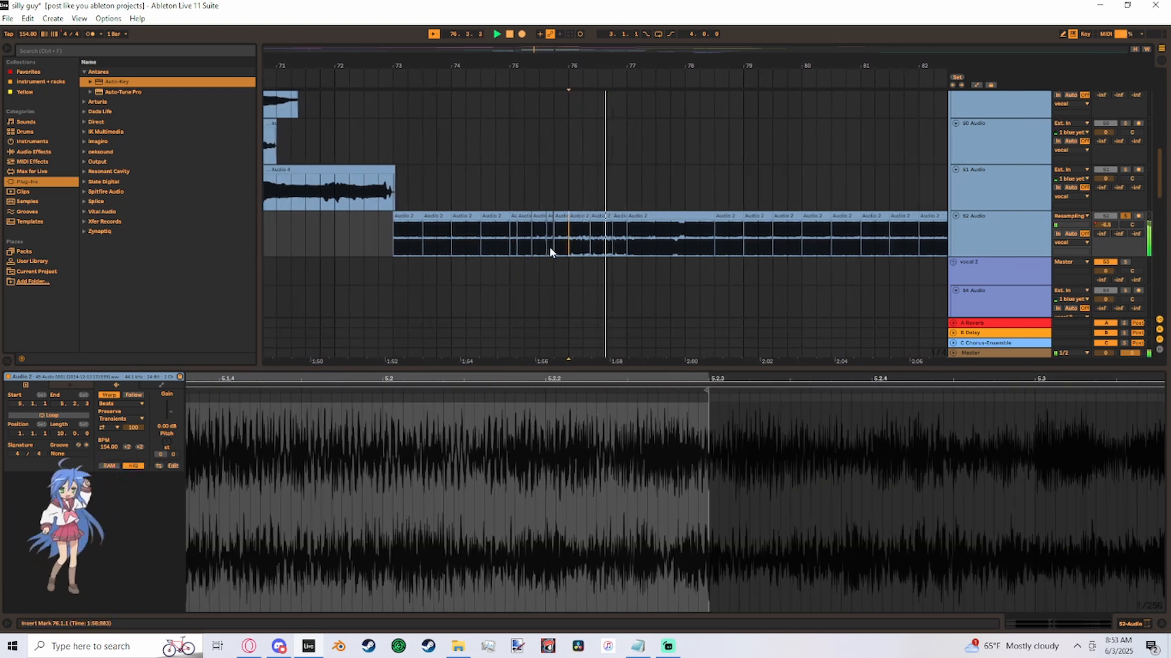
left_click_drag(28, 35, 28, 30)
key("space")
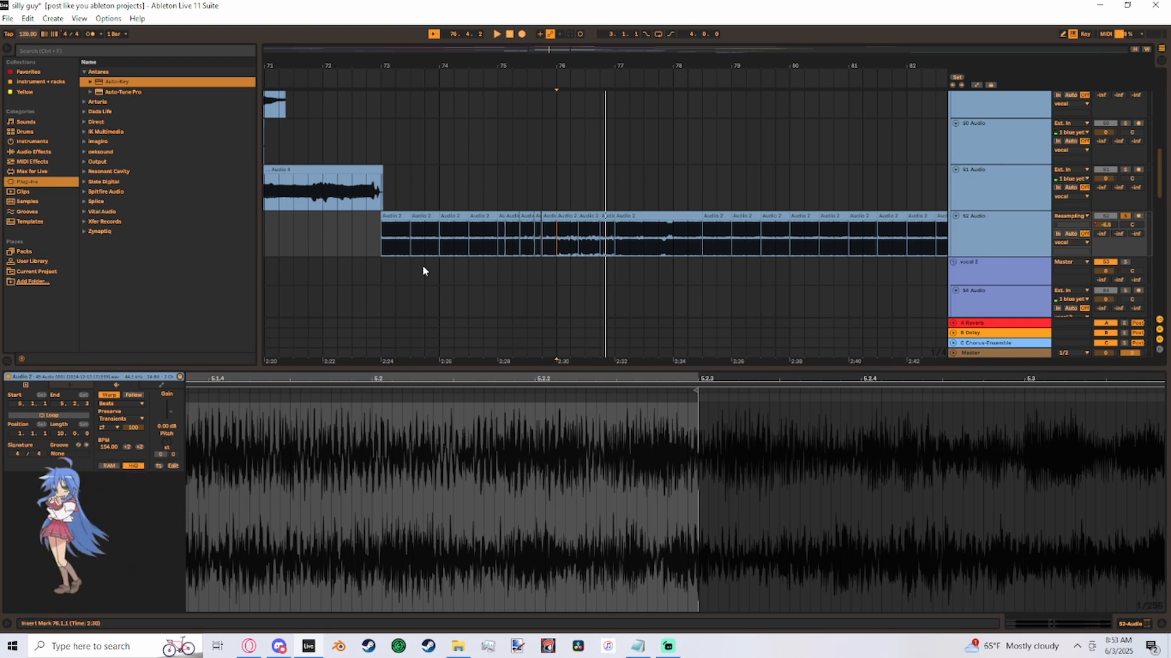
key("ctrl+z")
key("ctrl+z")
- Select the 52 Audio chop starting at bar 76 and turn off its warping
left_click(441, 199)
left_click(444, 215)
left_click(500, 198)
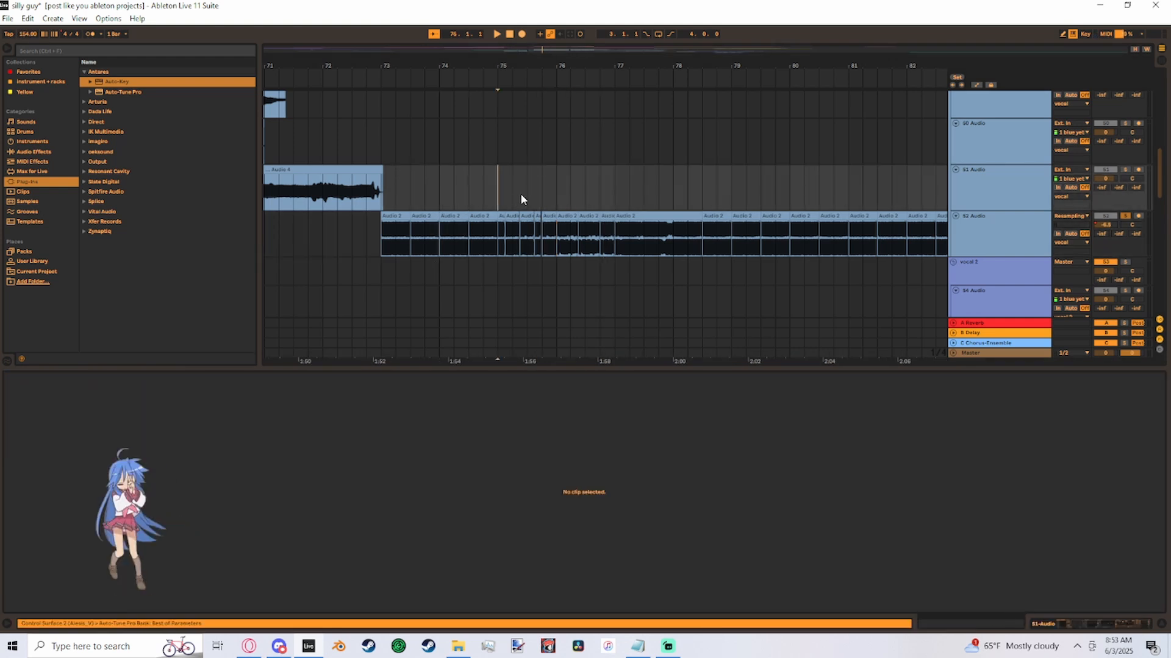
left_click(567, 213)
left_click(108, 396)
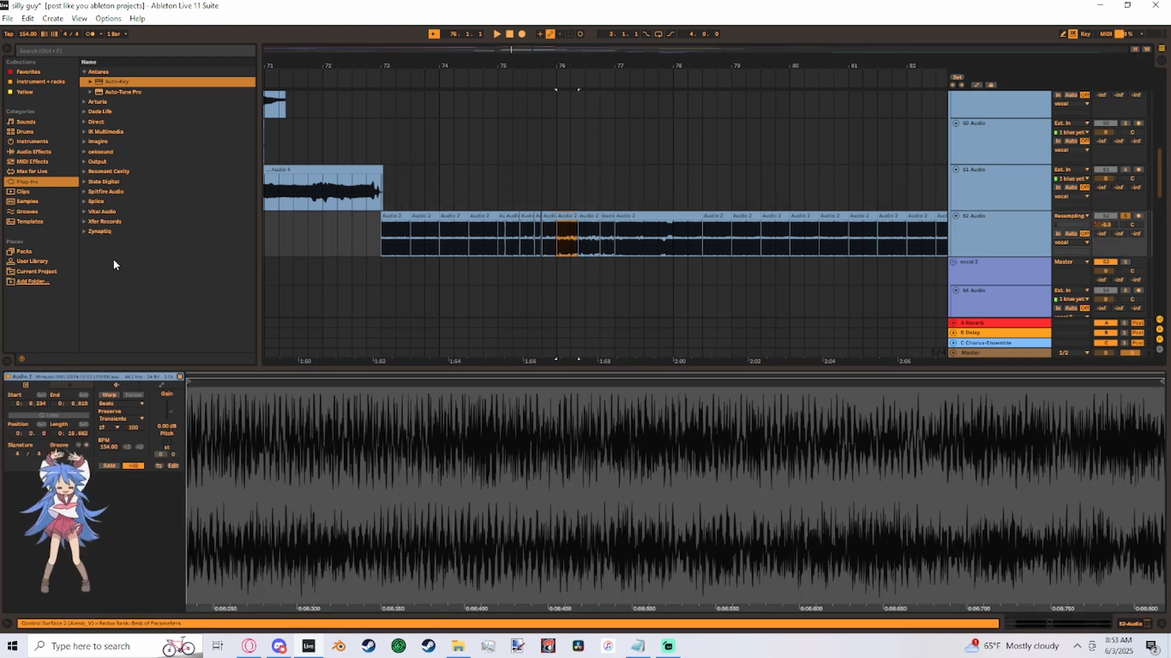
- Slow the project tempo to 96 BPM, play across the unwarped chop at bar 76 and undo the tempo change
left_click_drag(28, 34, 28, 49)
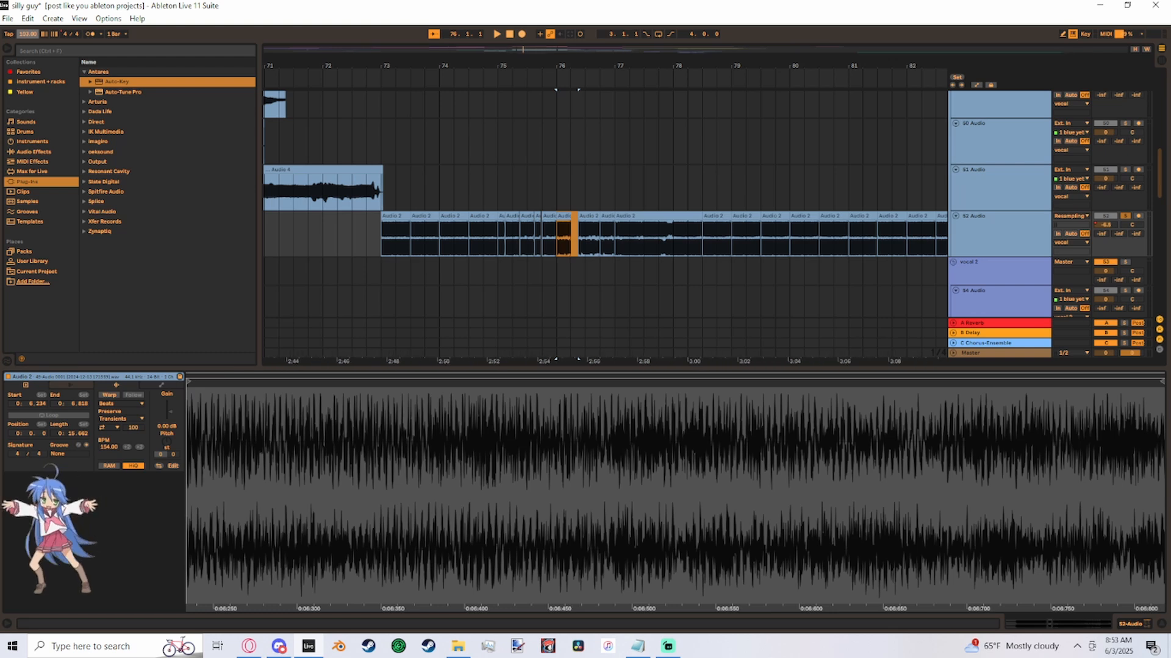
left_click(591, 172)
key("space")
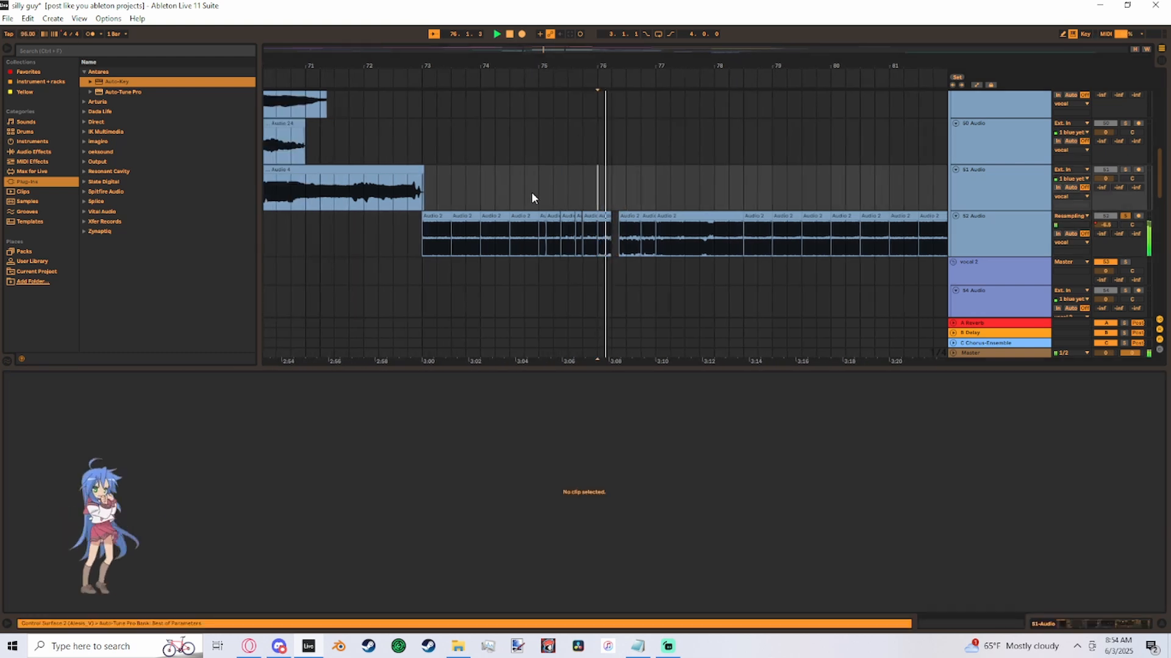
key("space")
key("ctrl+z")
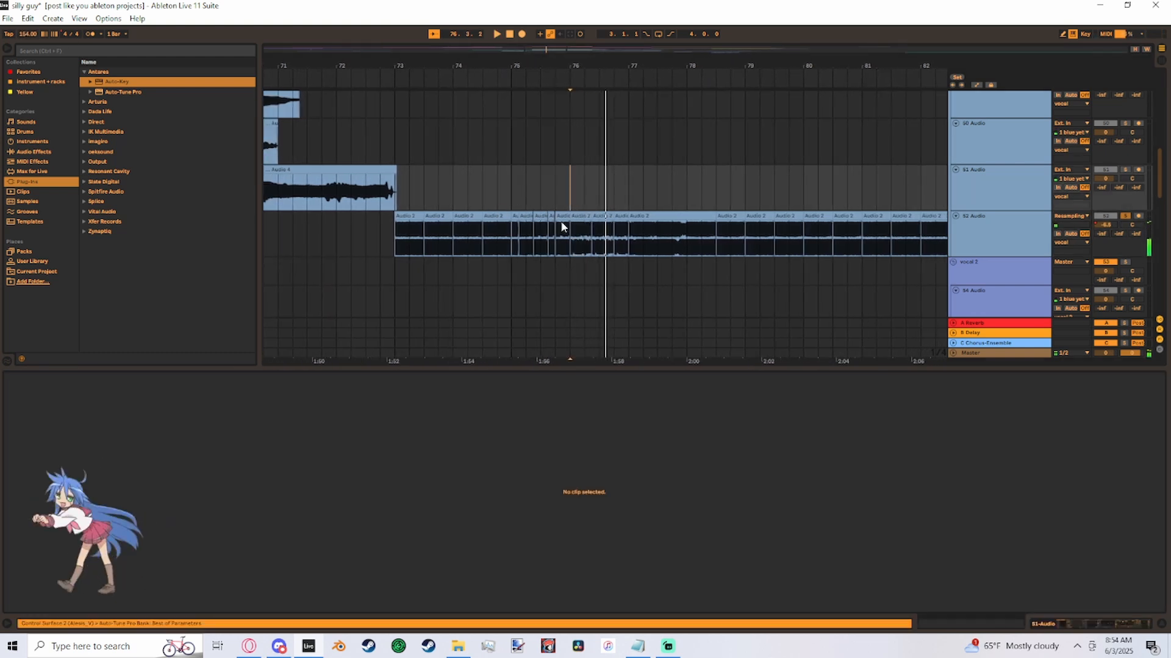
- View the waveform of the long chop around bar 78 on 52 Audio, then show the whole arrangement
left_click(395, 202)
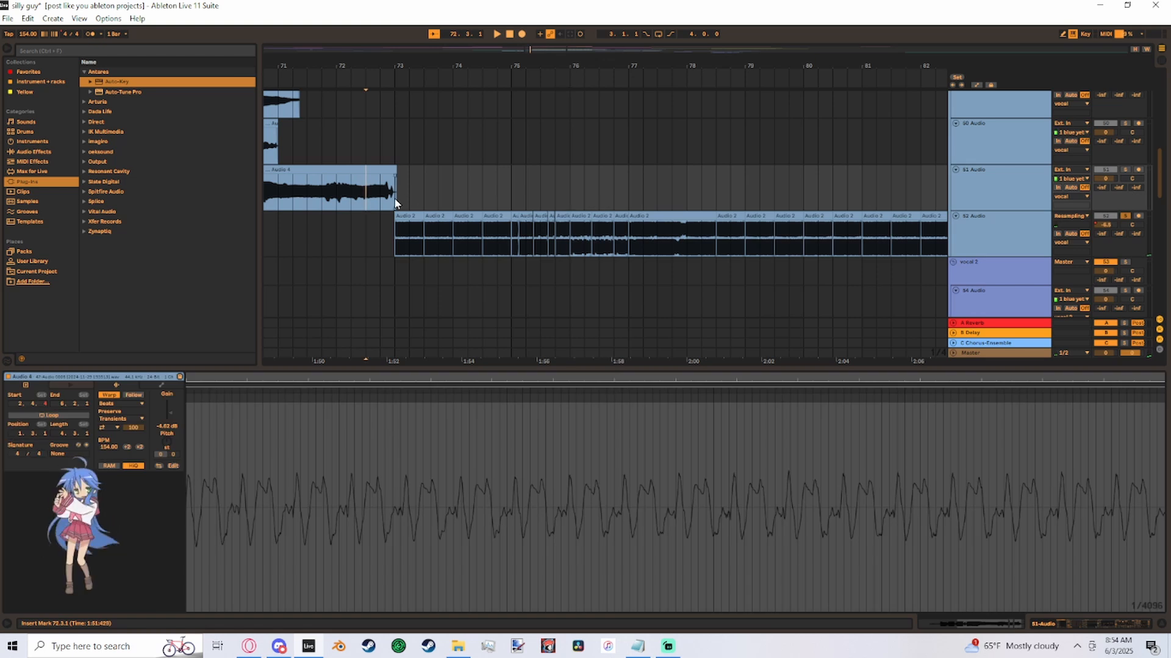
left_click_drag(395, 201, 452, 200)
left_click(759, 189)
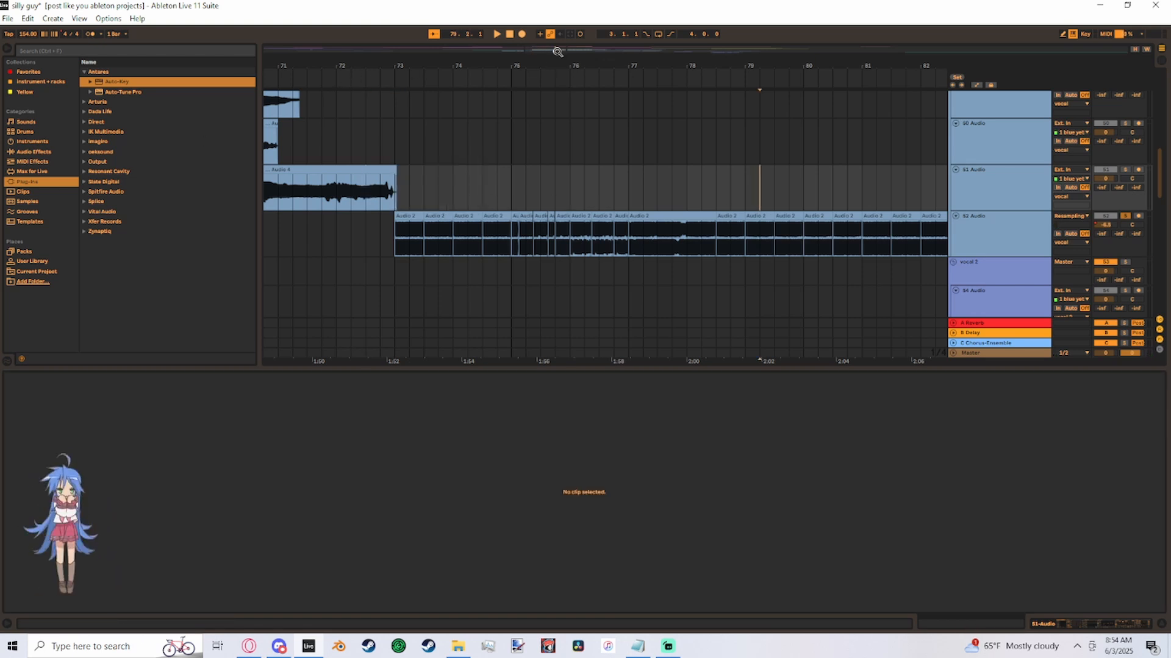
mouse_move(561, 50)
left_mouse_down()
mouse_move(535, 37)
mouse_move(587, 39)
mouse_move(568, 50)
mouse_move(561, 39)
mouse_move(571, 54)
left_mouse_up()
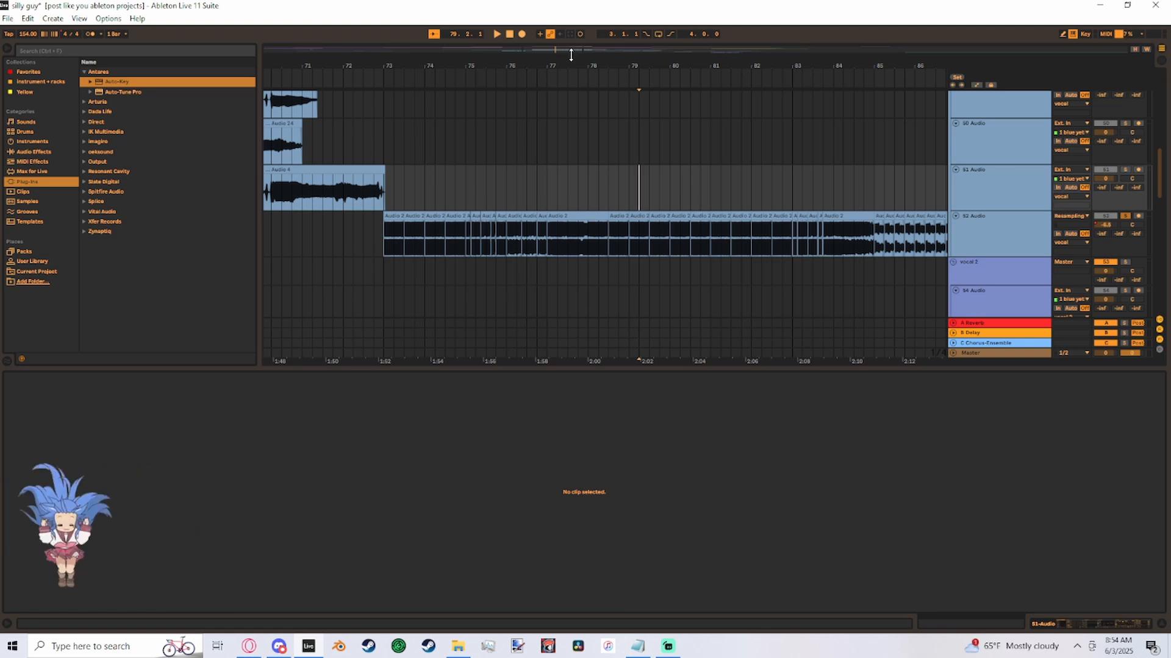
left_click(587, 227)
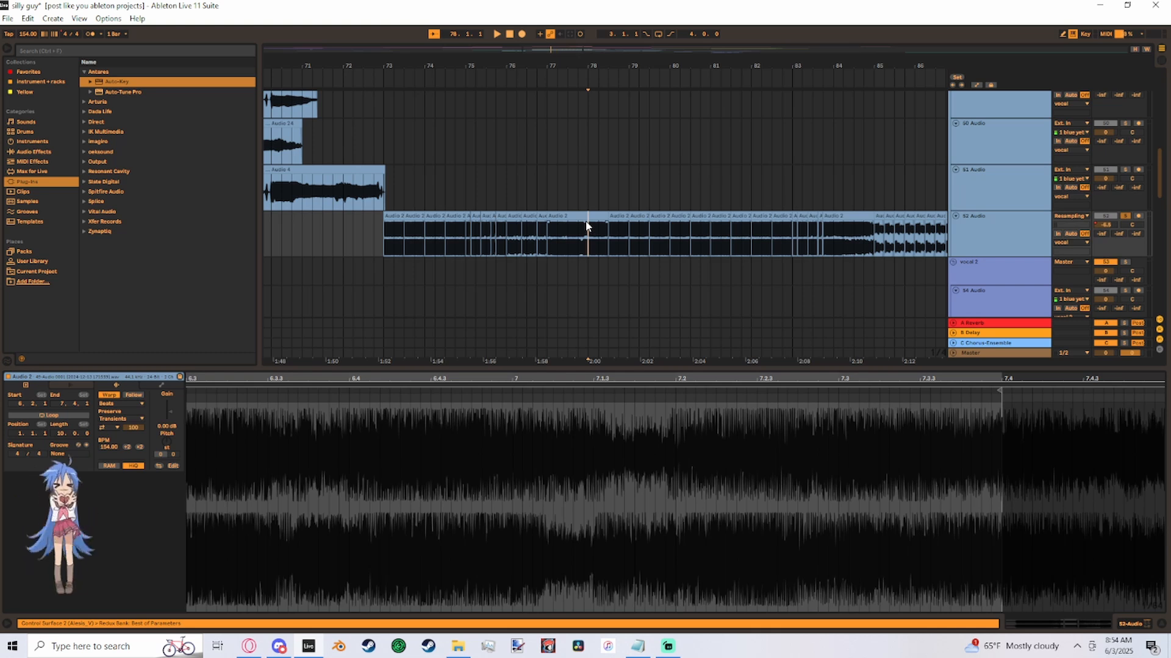
left_click(587, 216)
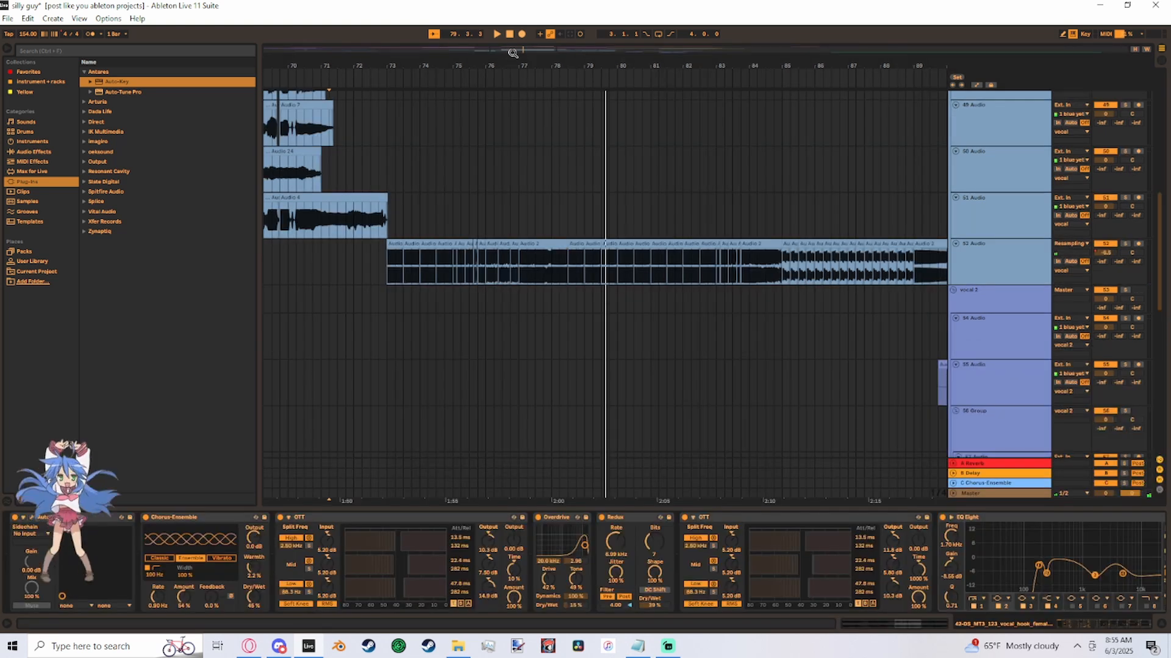
left_click_drag(513, 54, 569, 72)
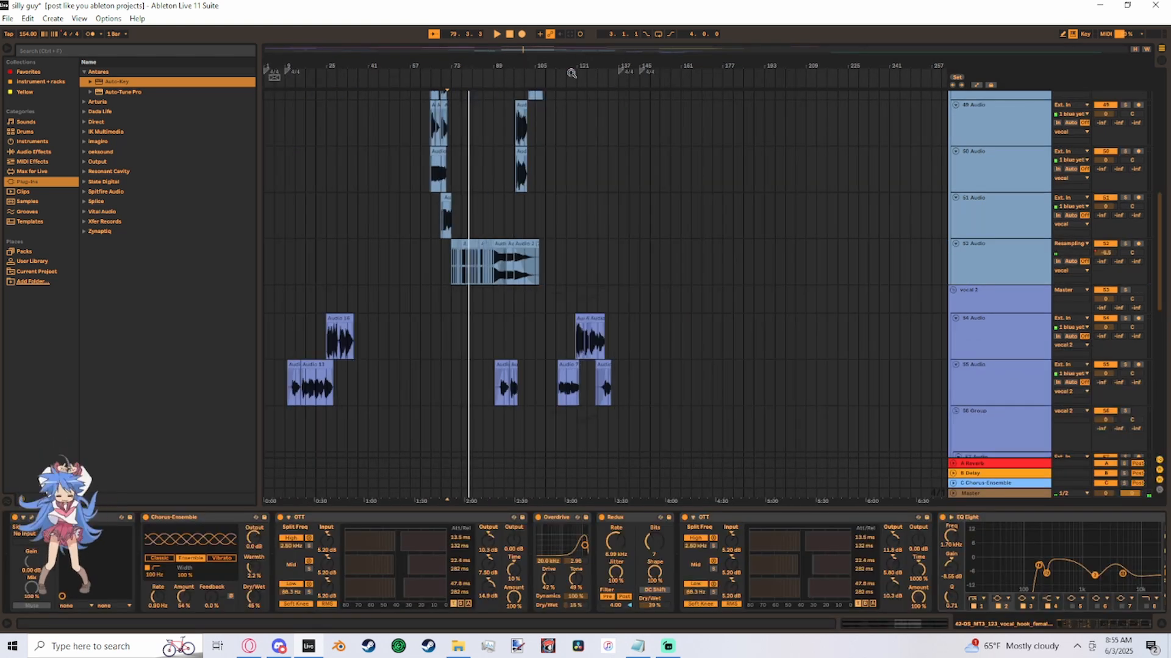